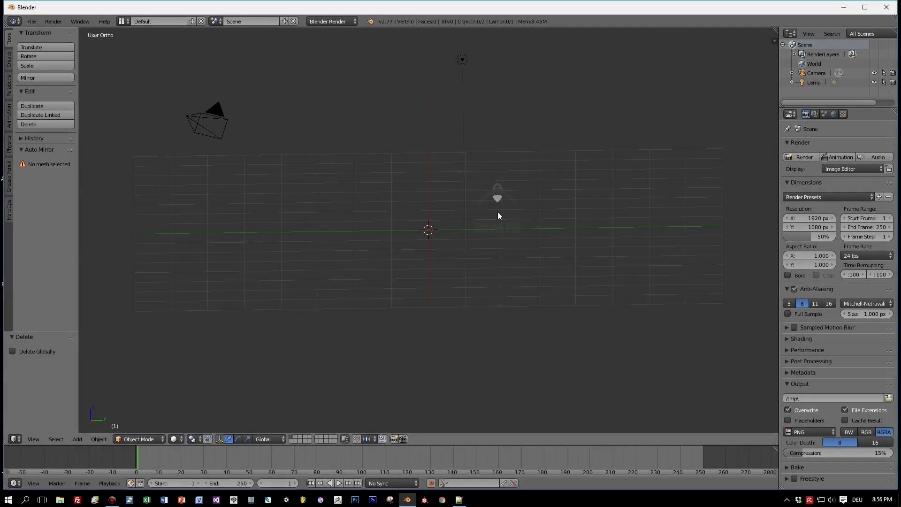
# Step: Add a cylinder mesh scaled uniformly to about 0.248 and apply its rotation and scale
pyautogui.hotkey('shift', 'a')
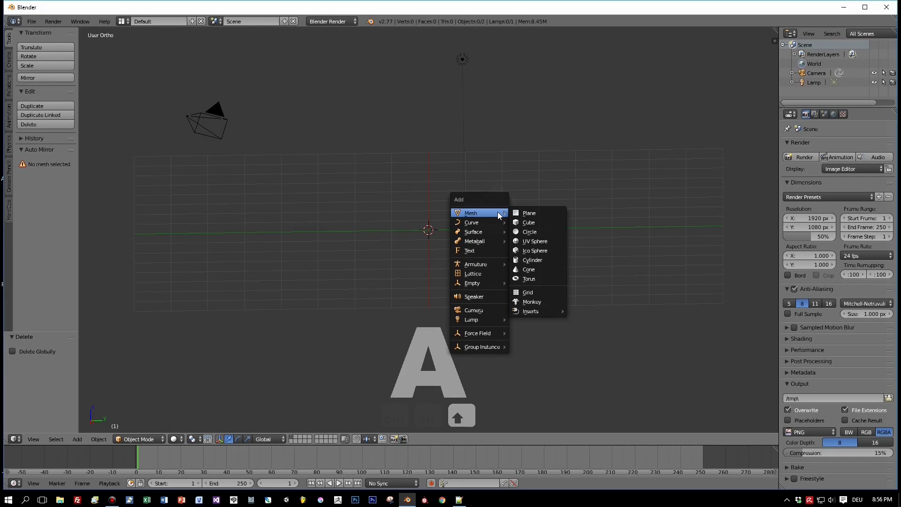
pyautogui.click(539, 264)
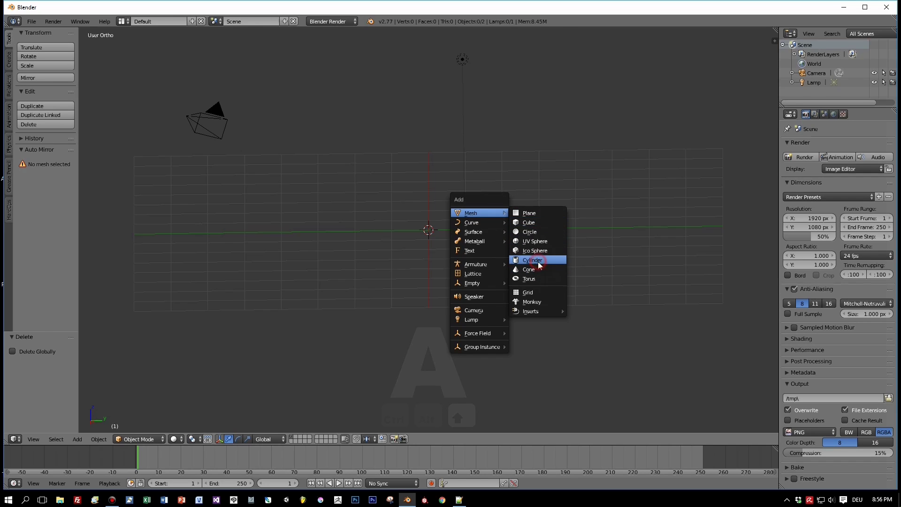
pyautogui.press('s')
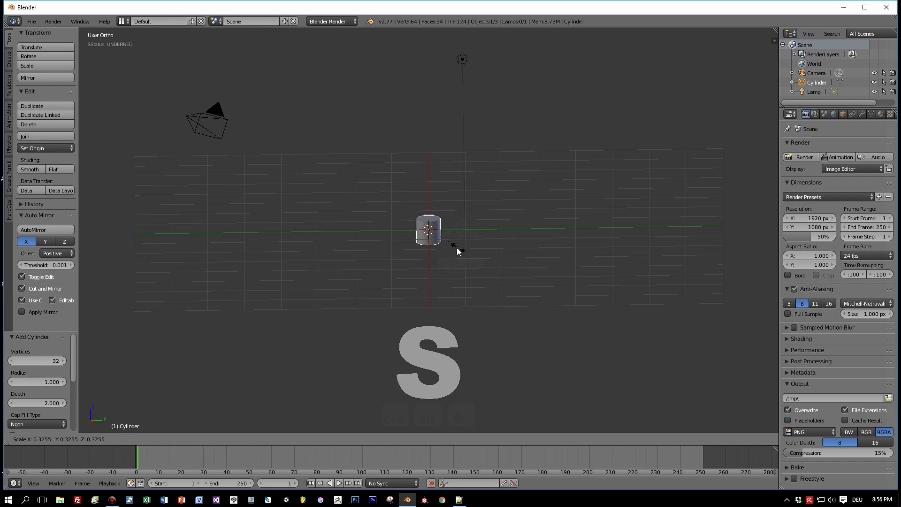
pyautogui.click(448, 249)
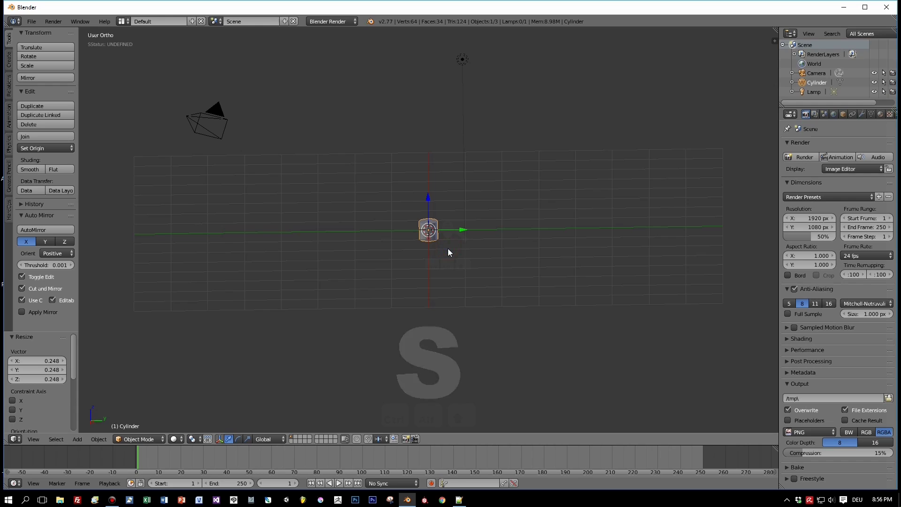
pyautogui.hotkey('ctrl', 'a')
pyautogui.click(444, 278)
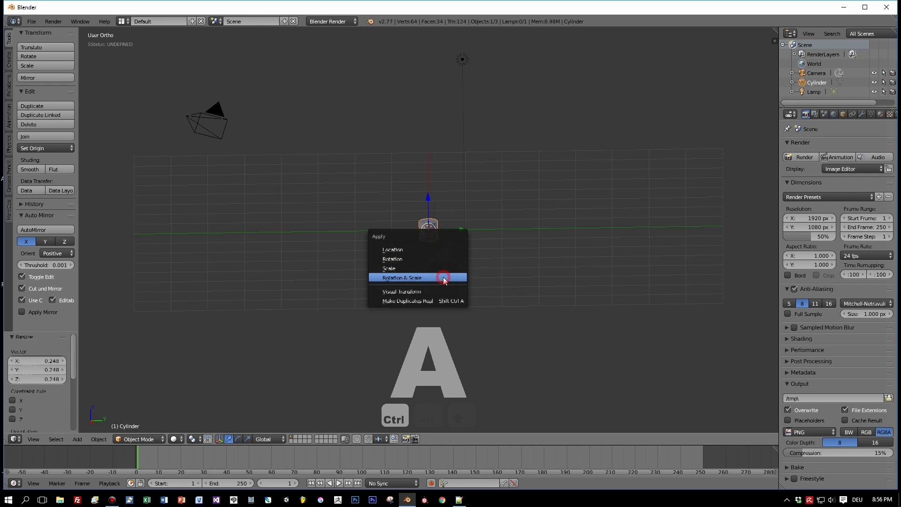
# Step: Add a path curve at the scene origin
pyautogui.press('KP_3')
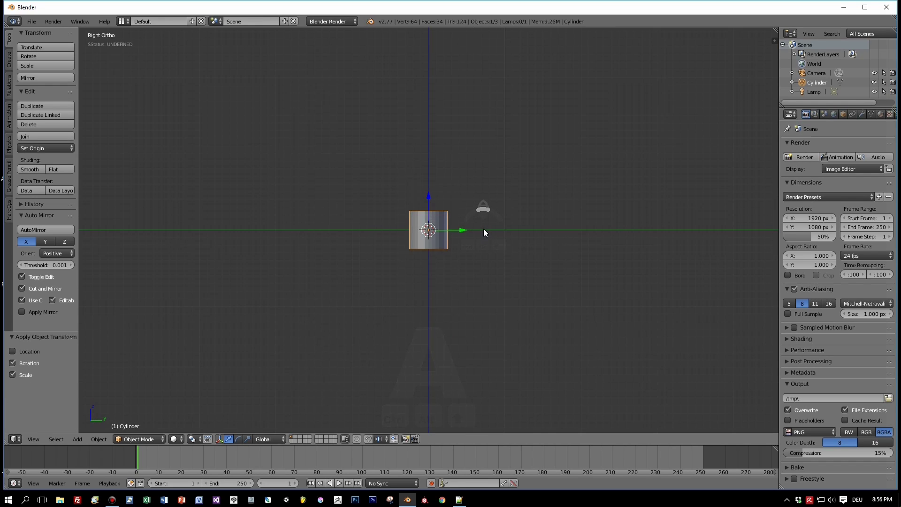
pyautogui.moveTo(484, 230); pyautogui.dragTo(523, 275, button='middle')
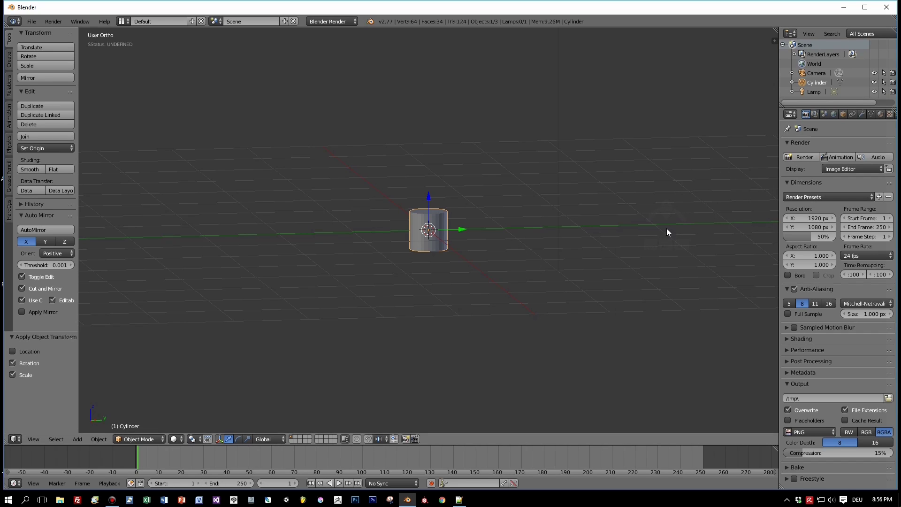
pyautogui.hotkey('shift', 'a')
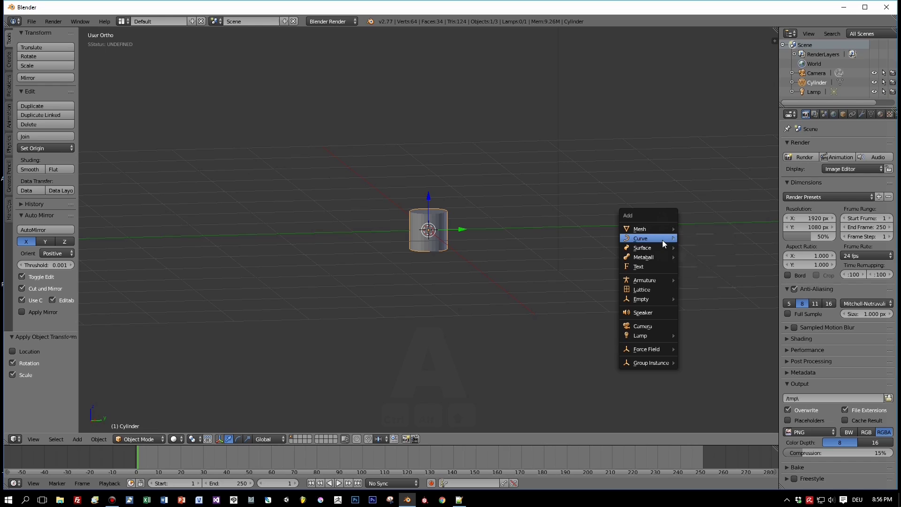
pyautogui.moveTo(663, 240)
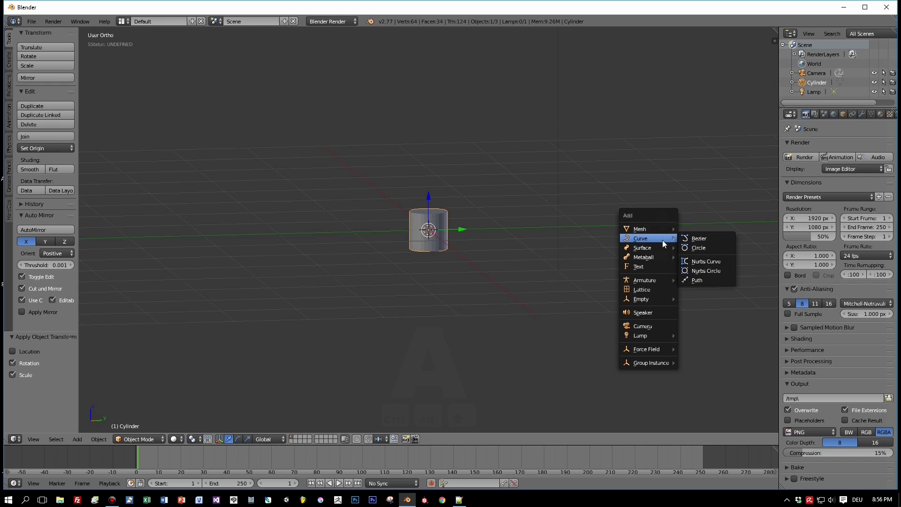
pyautogui.click(711, 277)
# Step: Select the cylinder and rename it Tube
pyautogui.moveTo(559, 241); pyautogui.dragTo(578, 246, button='middle')
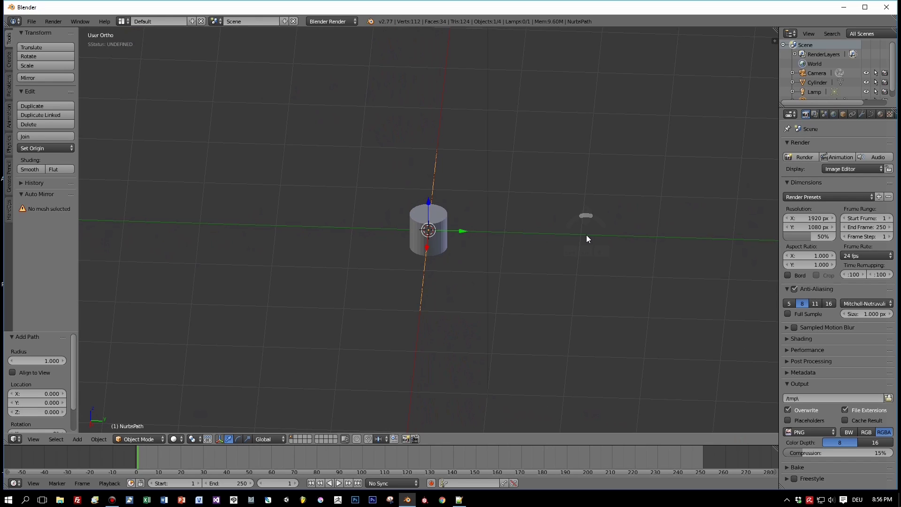
pyautogui.rightClick(432, 234)
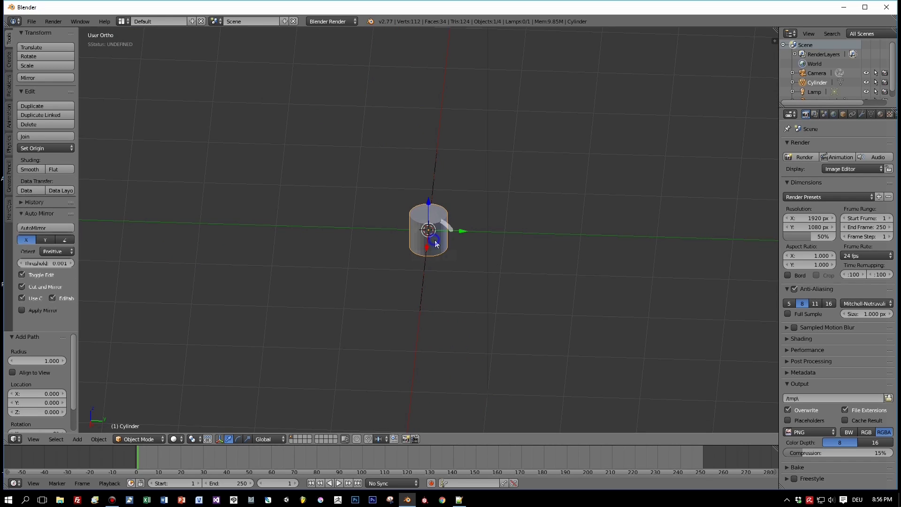
pyautogui.doubleClick(811, 84)
pyautogui.press('BackSpace')
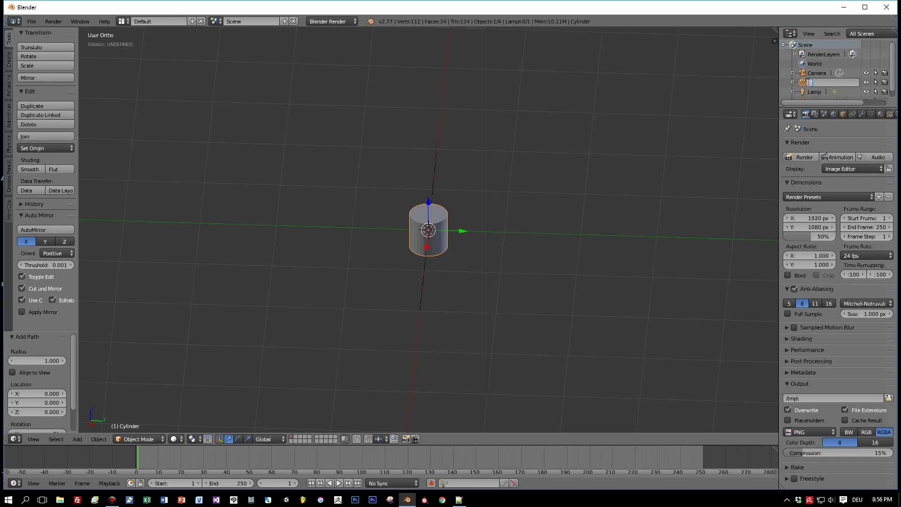
pyautogui.write('Tube')
pyautogui.press('Return')
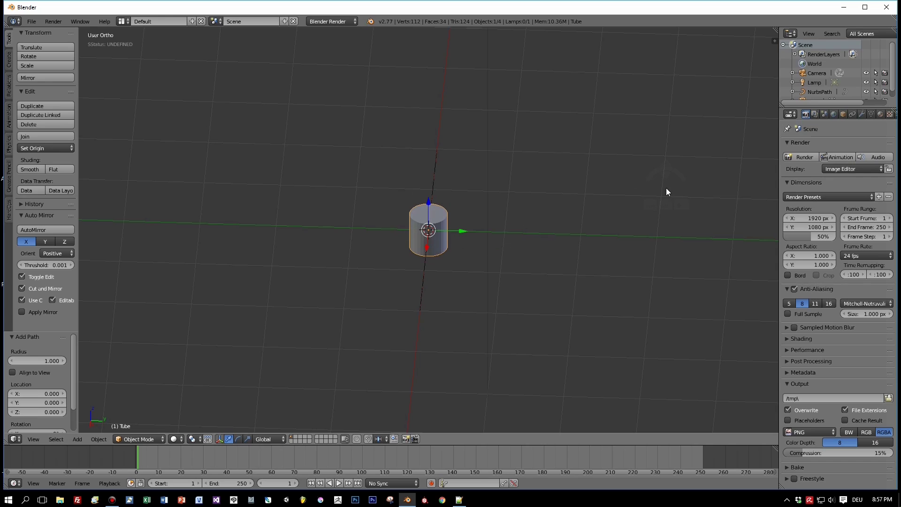
# Step: Add an Array modifier to Tube with a relative offset of 0 on X and 1 on Z
pyautogui.scroll(1, 540, 244)
pyautogui.scroll(2, 539, 244)
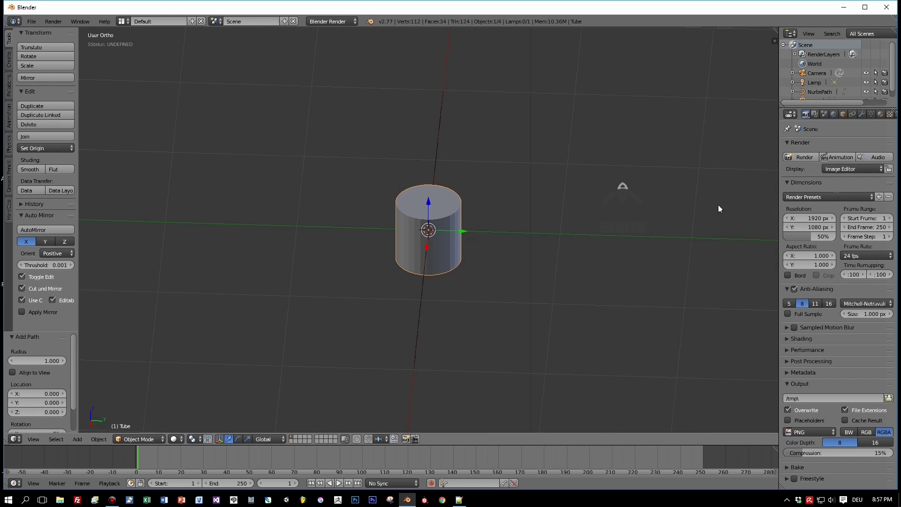
pyautogui.click(861, 115)
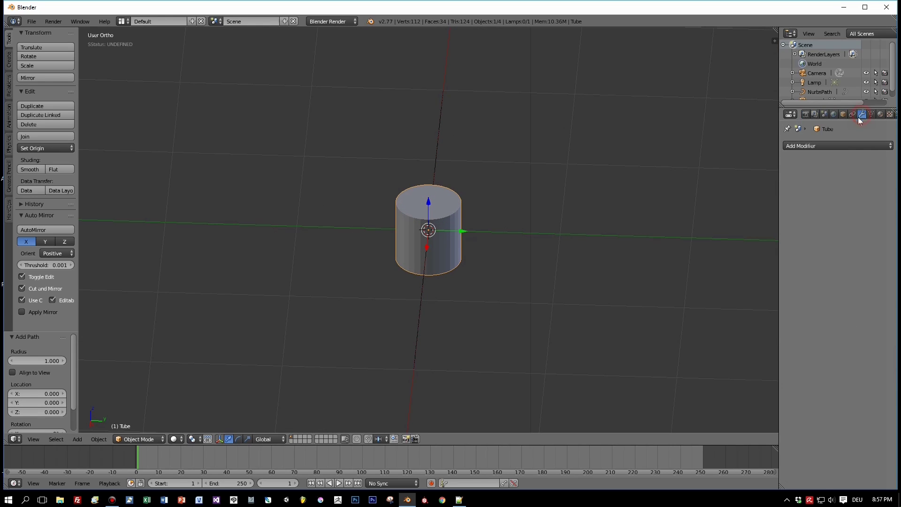
pyautogui.click(807, 144)
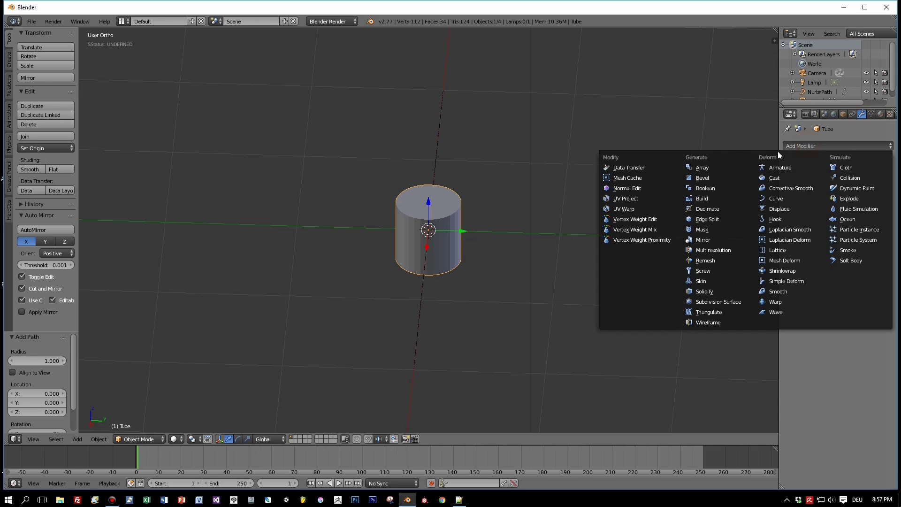
pyautogui.click(726, 167)
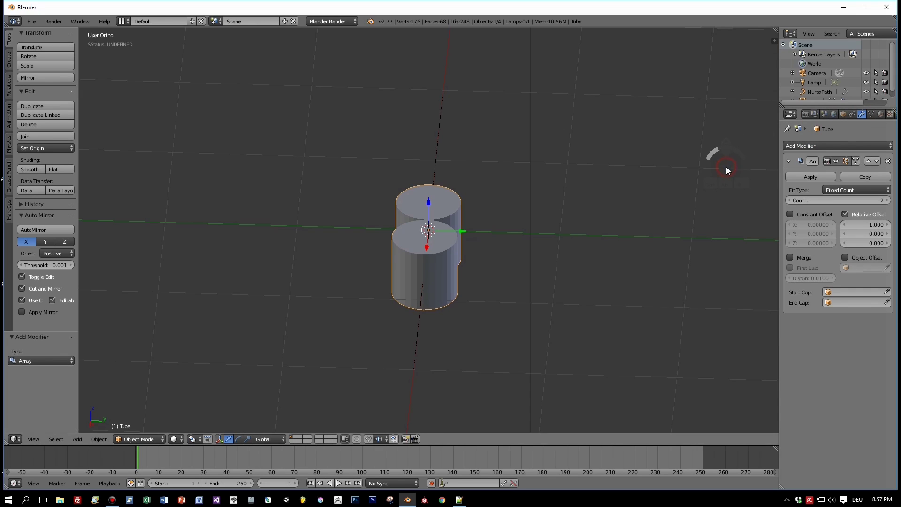
pyautogui.click(867, 226)
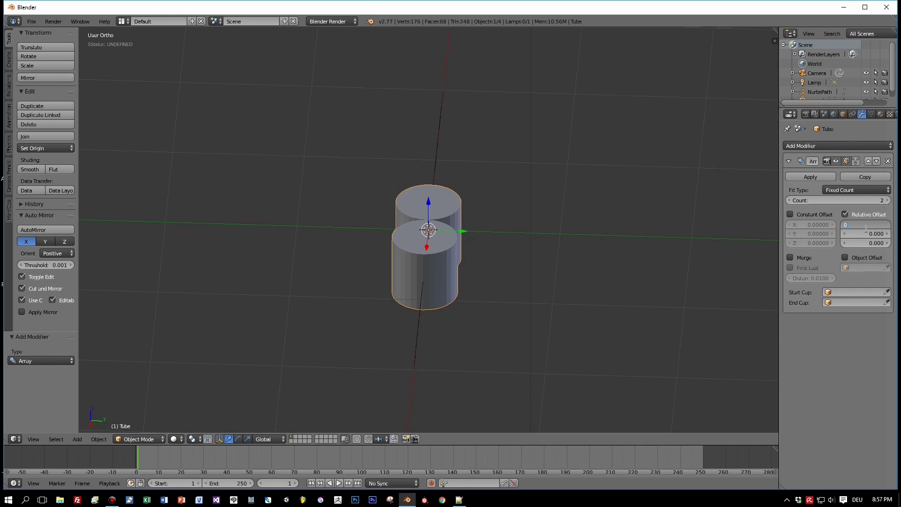
pyautogui.press('Tab')
pyautogui.press('Tab')
pyautogui.write('1')
pyautogui.press('Tab')
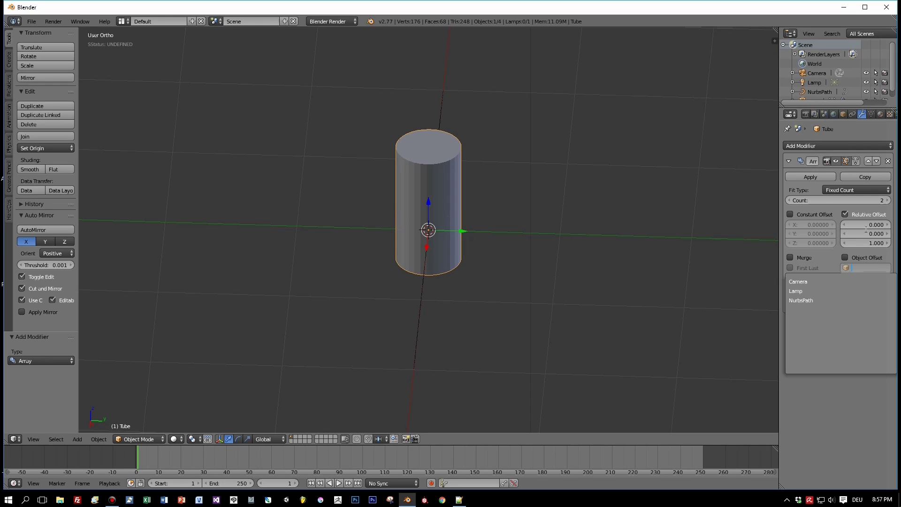
# Step: Try an array count of 4 on Tube and return it to 2
pyautogui.click(888, 201)
pyautogui.click(885, 202)
pyautogui.click(884, 202)
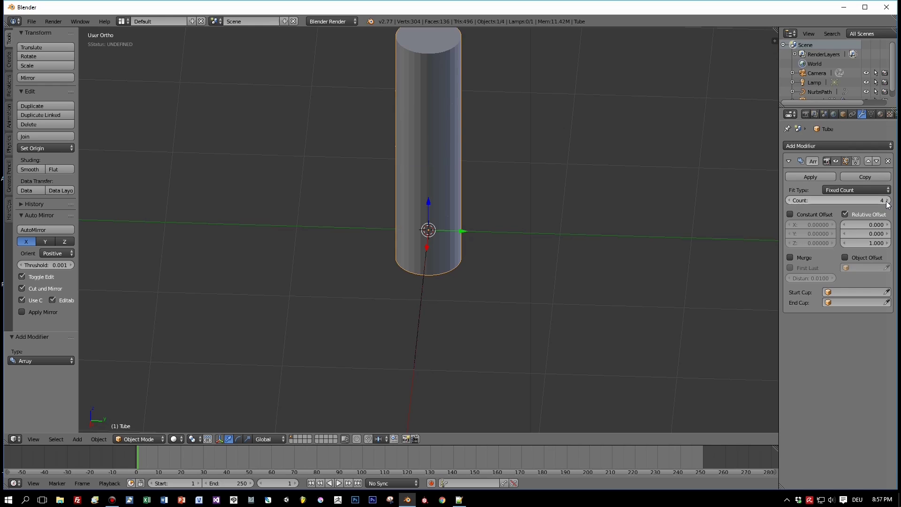
pyautogui.click(790, 200)
pyautogui.click(791, 200)
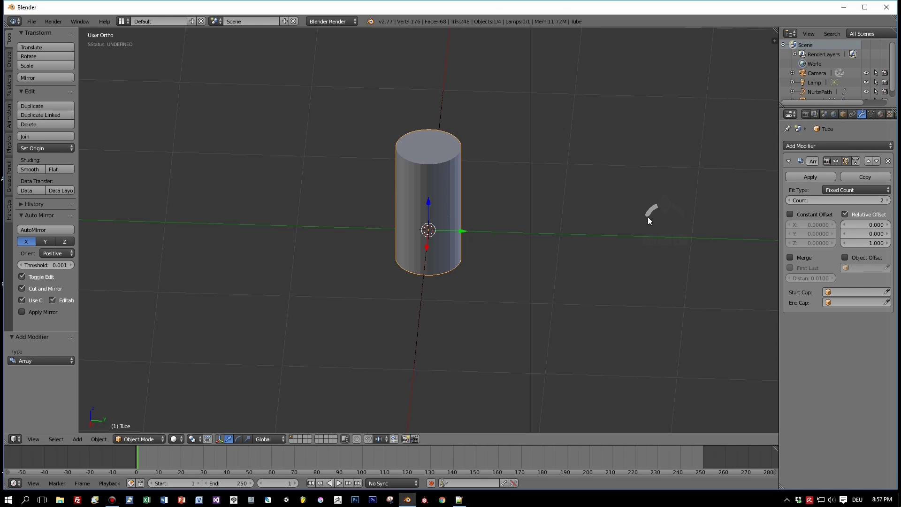
# Step: Set the array count to 1 and select the top cap face of Tube in Edit Mode
pyautogui.moveTo(648, 217); pyautogui.dragTo(619, 220, button='middle')
pyautogui.scroll(3, 616, 221)
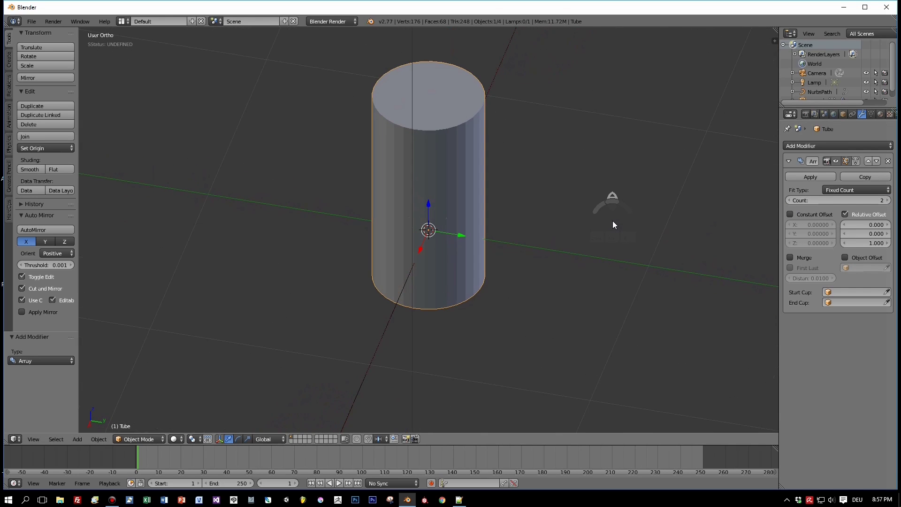
pyautogui.click(789, 200)
pyautogui.press('Tab')
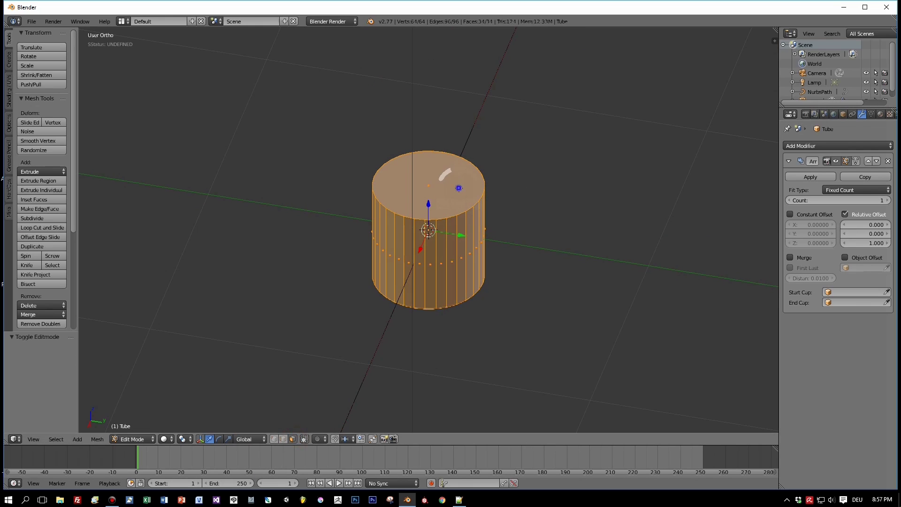
pyautogui.rightClick(459, 188)
pyautogui.press('x')
pyautogui.click(458, 188)
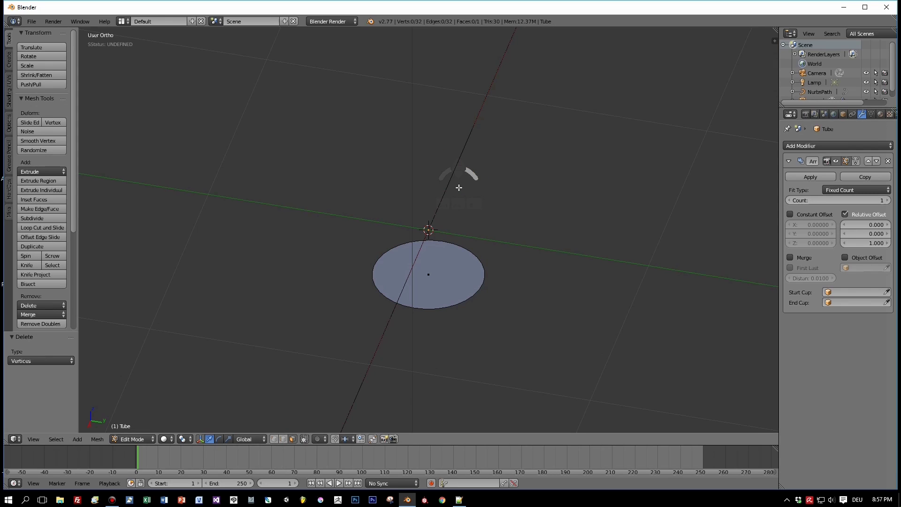
pyautogui.hotkey('ctrl', 'z')
# Step: Delete the top and bottom cap faces of Tube and return to Object Mode
pyautogui.press('x')
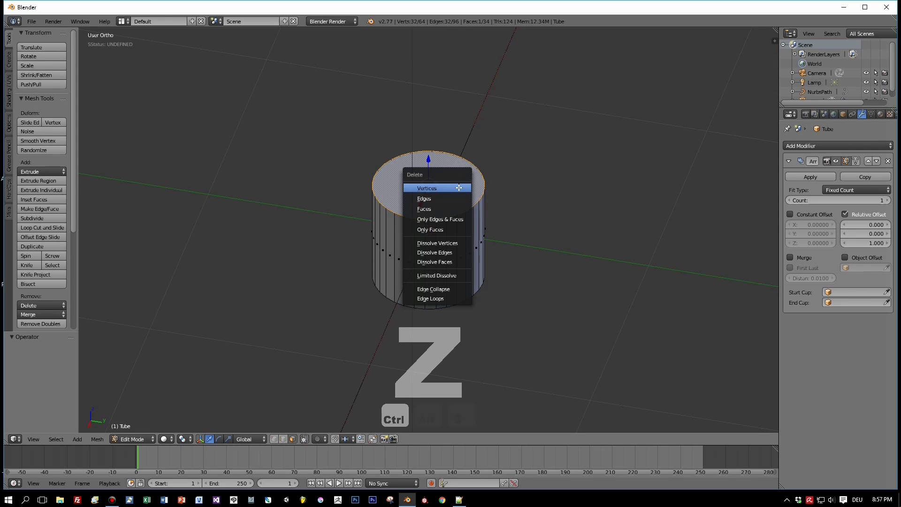
pyautogui.click(439, 207)
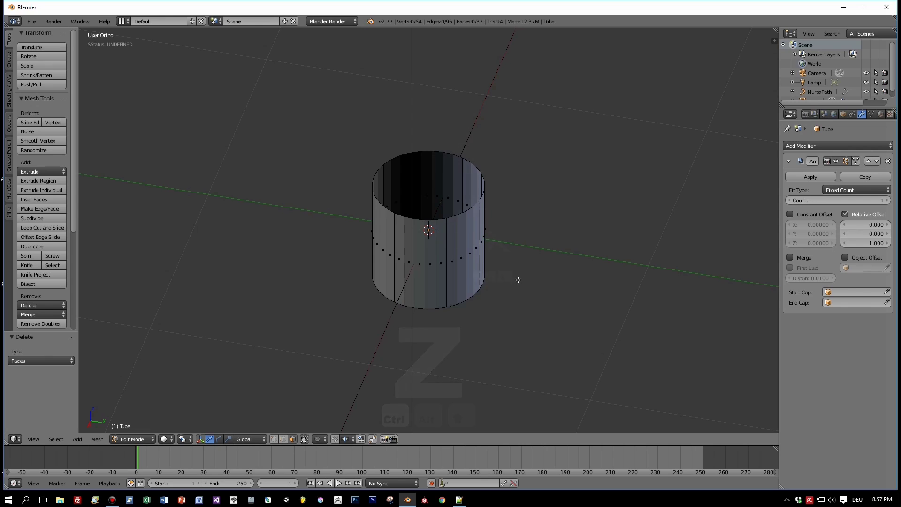
pyautogui.moveTo(520, 277); pyautogui.dragTo(535, 177, button='middle')
pyautogui.rightClick(433, 261)
pyautogui.press('x')
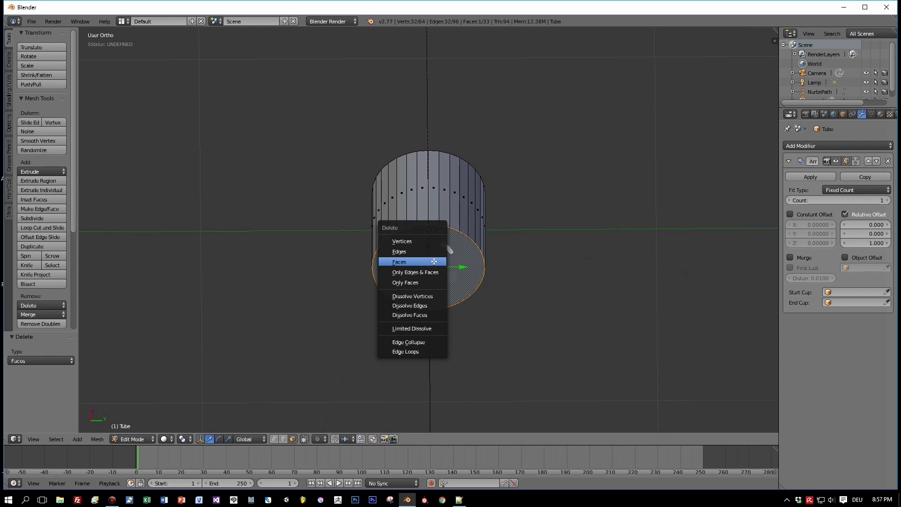
pyautogui.click(433, 261)
pyautogui.moveTo(525, 227); pyautogui.dragTo(522, 260, button='middle')
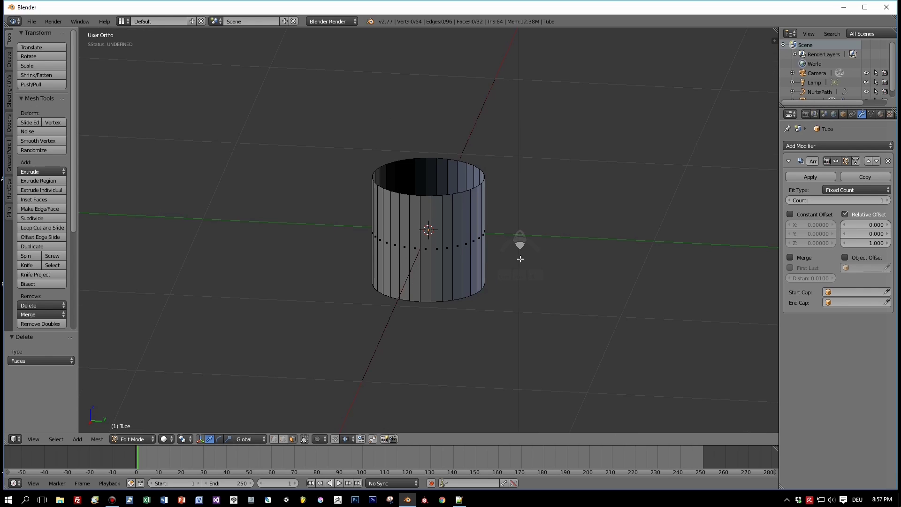
pyautogui.press('Tab')
# Step: Set the array count to 2 and enable Merge on the Array modifier
pyautogui.scroll(1, 520, 258)
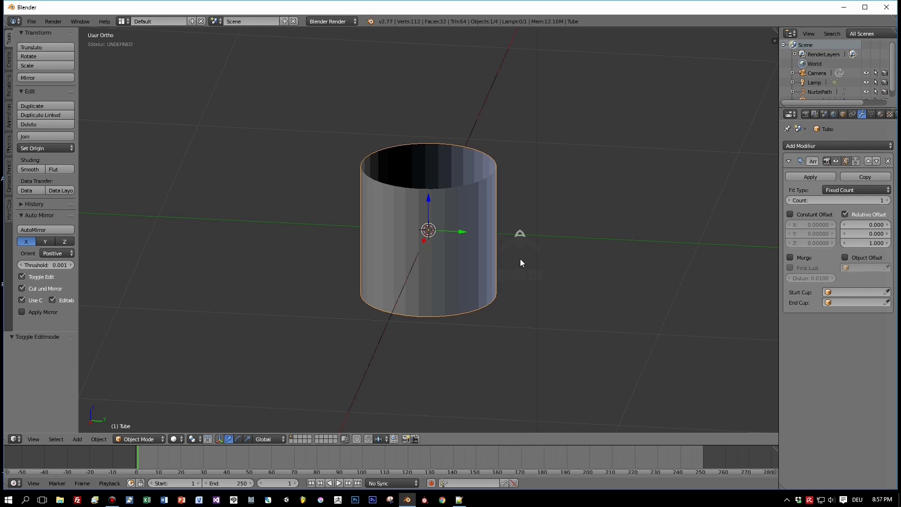
pyautogui.click(879, 197)
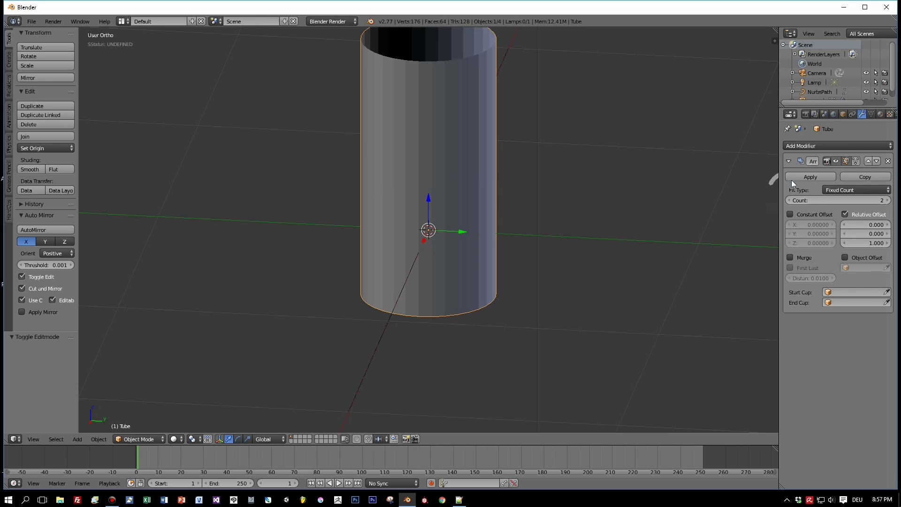
pyautogui.click(790, 257)
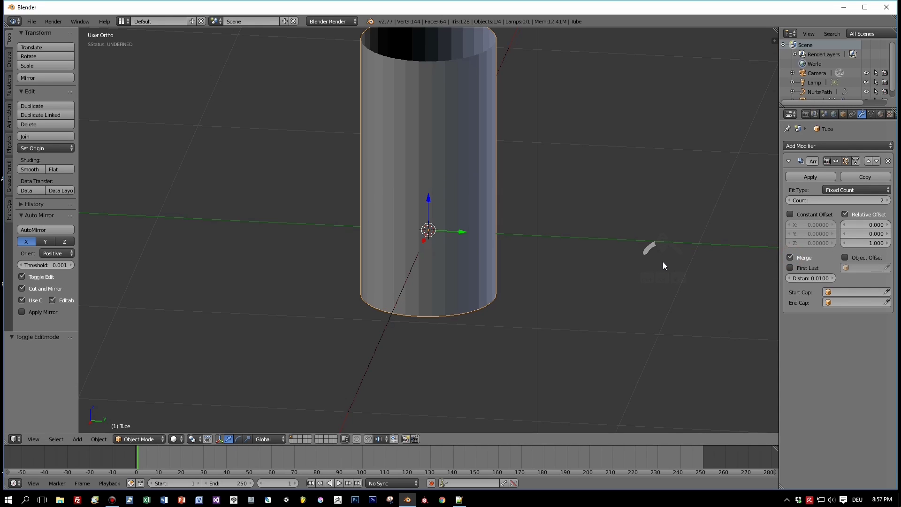
# Step: Scale Tube uniformly to about 0.699 and apply its rotation and scale
pyautogui.scroll(-3, 648, 260)
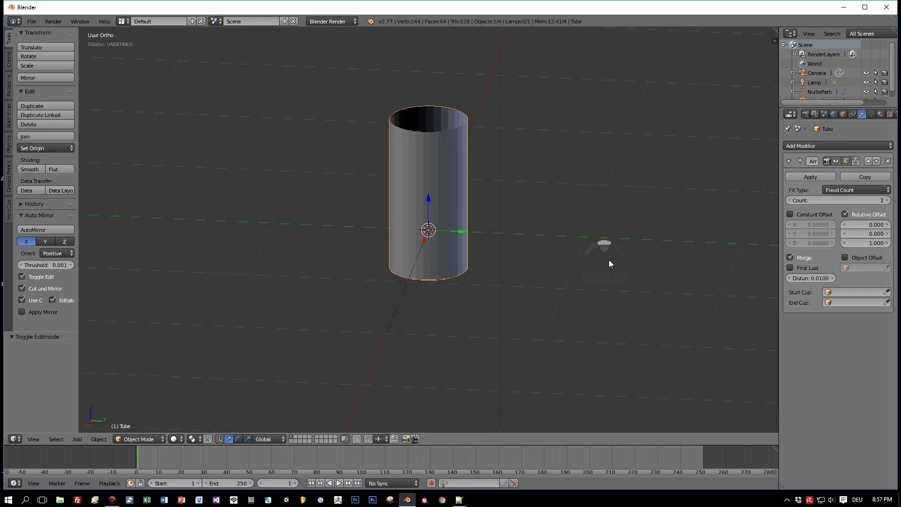
pyautogui.moveTo(605, 257); pyautogui.dragTo(589, 249, button='middle')
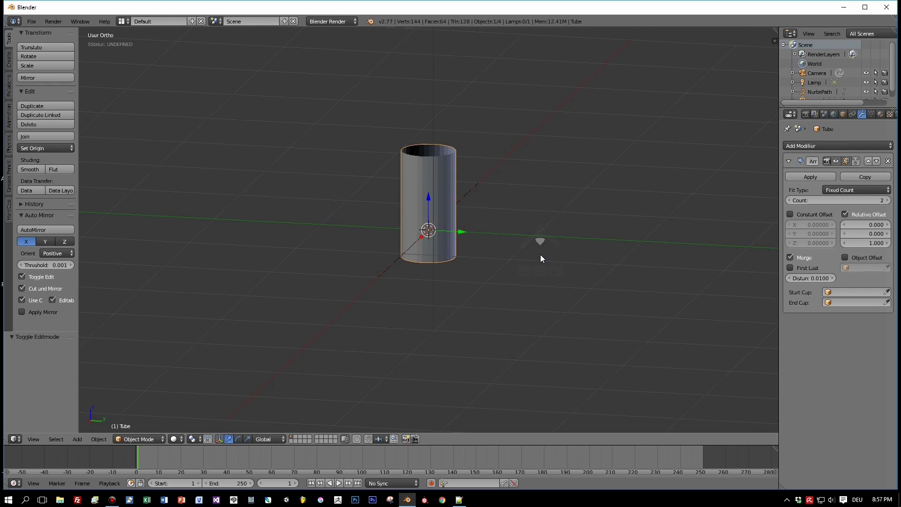
pyautogui.press('s')
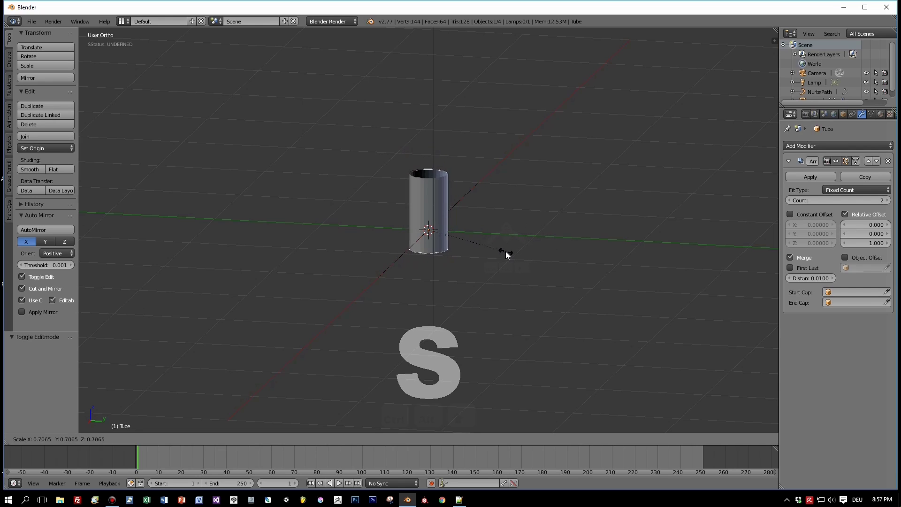
pyautogui.click(505, 252)
pyautogui.hotkey('shift', 'a')
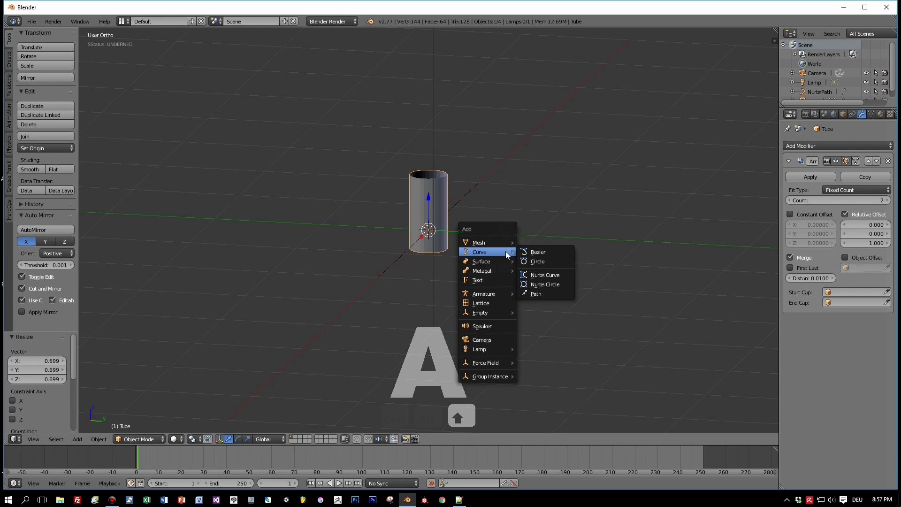
pyautogui.press('Escape')
pyautogui.hotkey('ctrl', 'a')
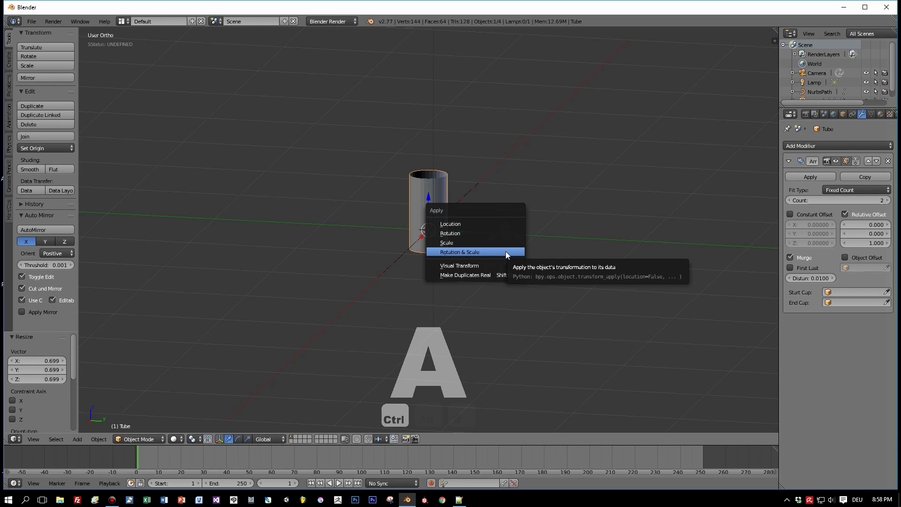
pyautogui.click(506, 252)
pyautogui.moveTo(505, 250); pyautogui.dragTo(483, 271, button='middle')
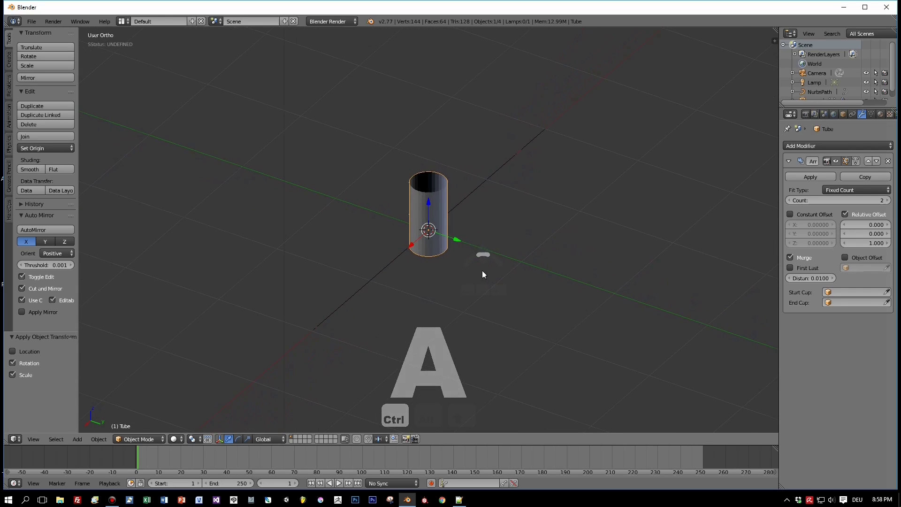
# Step: Add a Curve modifier to Tube with NurbsPath as its object and Z as the deformation axis
pyautogui.scroll(2, 488, 215)
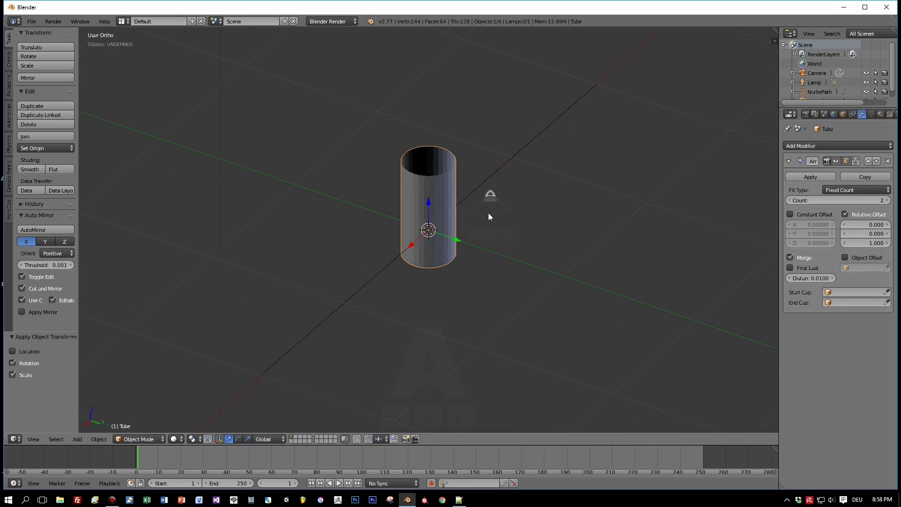
pyautogui.click(819, 147)
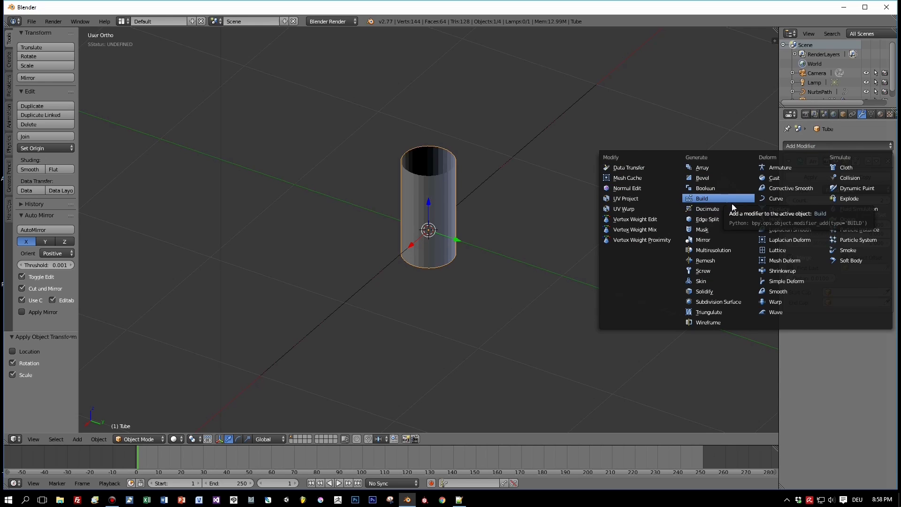
pyautogui.click(776, 198)
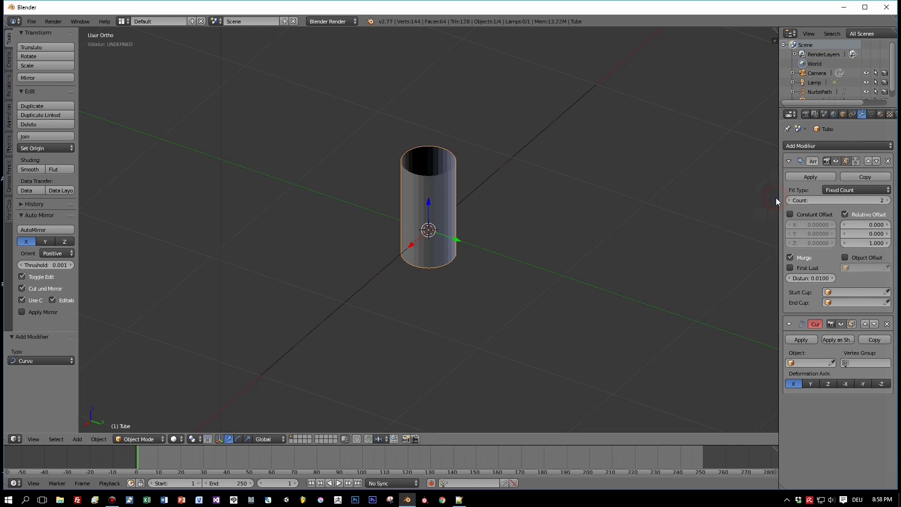
pyautogui.click(816, 359)
pyautogui.click(810, 375)
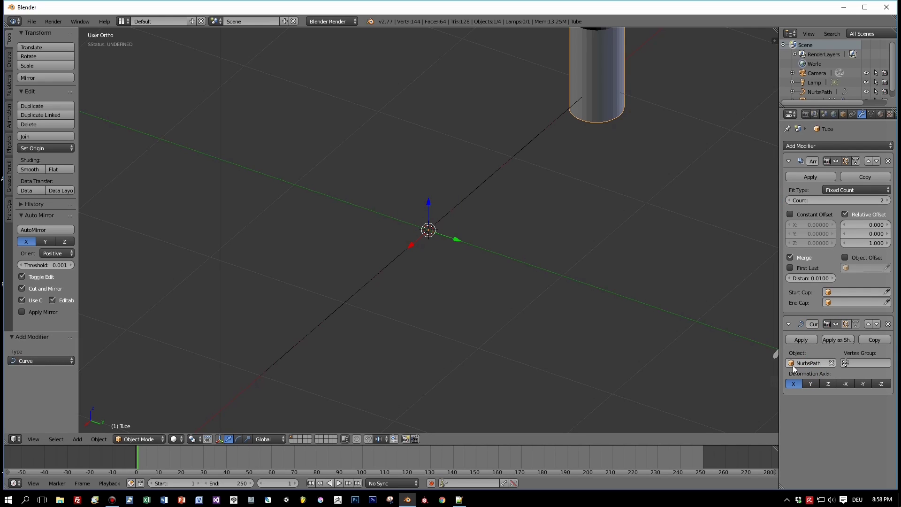
pyautogui.click(828, 383)
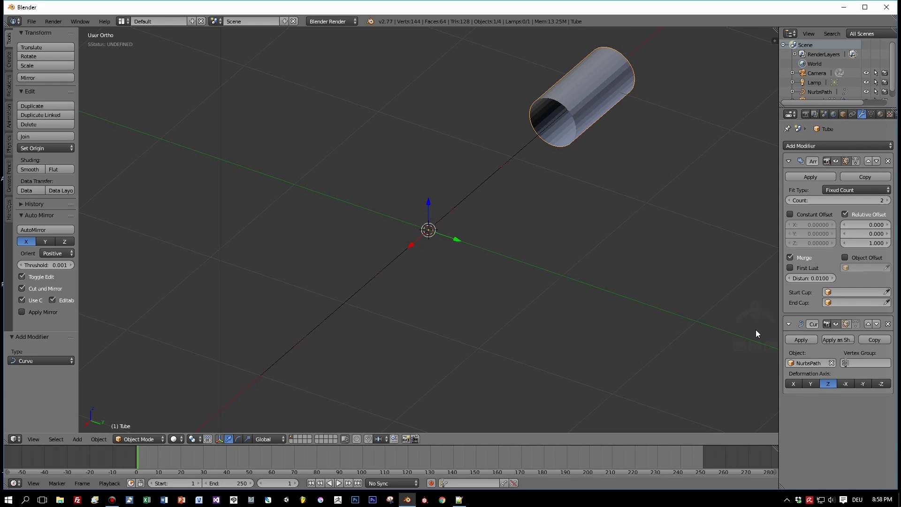
# Step: Set the Array modifier's count on Tube to 12
pyautogui.scroll(-1, 676, 295)
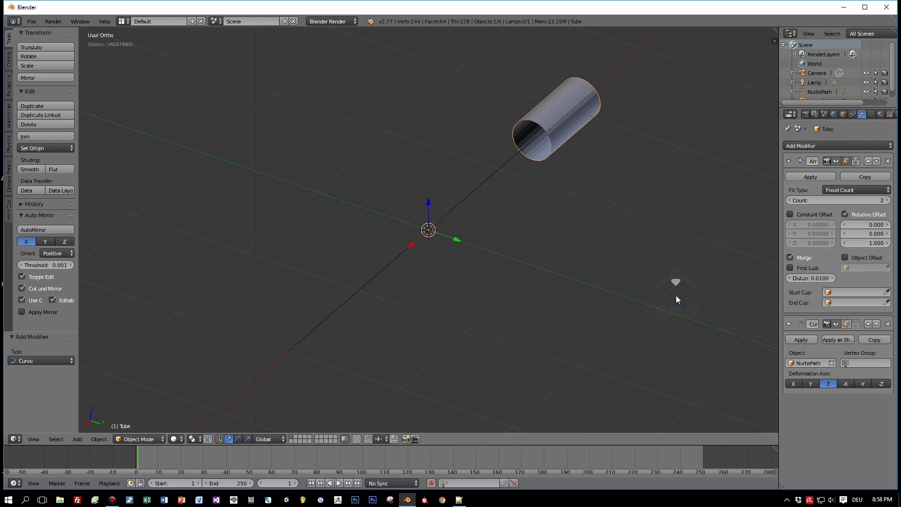
pyautogui.moveTo(676, 295); pyautogui.dragTo(566, 287, button='middle')
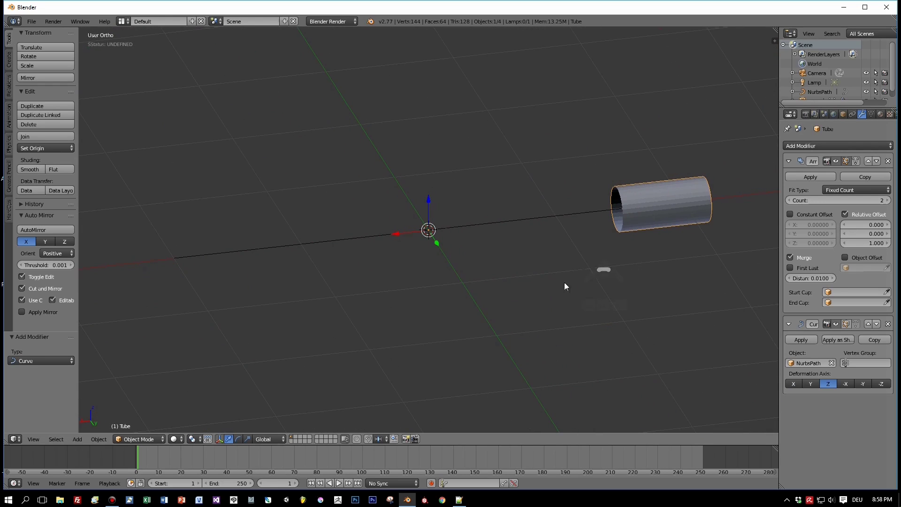
pyautogui.click(887, 200)
pyautogui.click(888, 200)
pyautogui.click(888, 201)
pyautogui.click(888, 201)
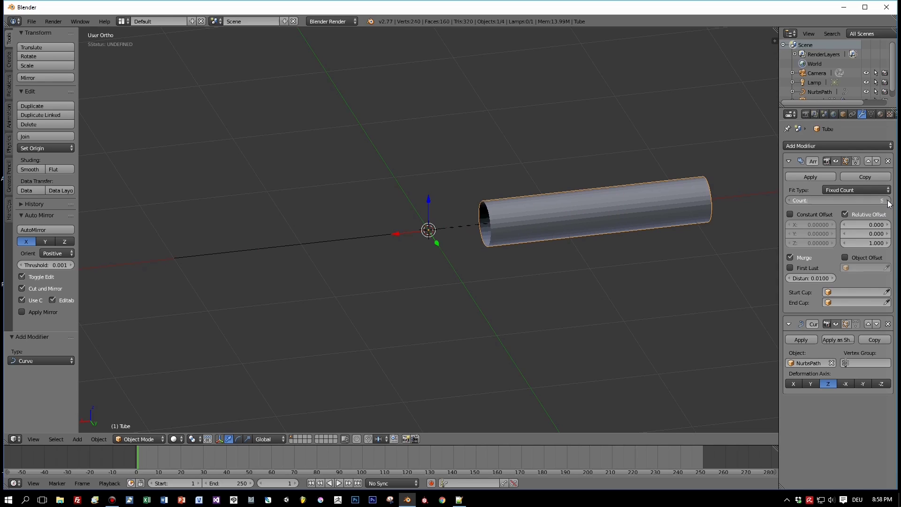
pyautogui.click(887, 200)
pyautogui.click(887, 200)
pyautogui.click(887, 201)
pyautogui.click(888, 201)
pyautogui.click(887, 200)
pyautogui.click(888, 201)
pyautogui.click(888, 201)
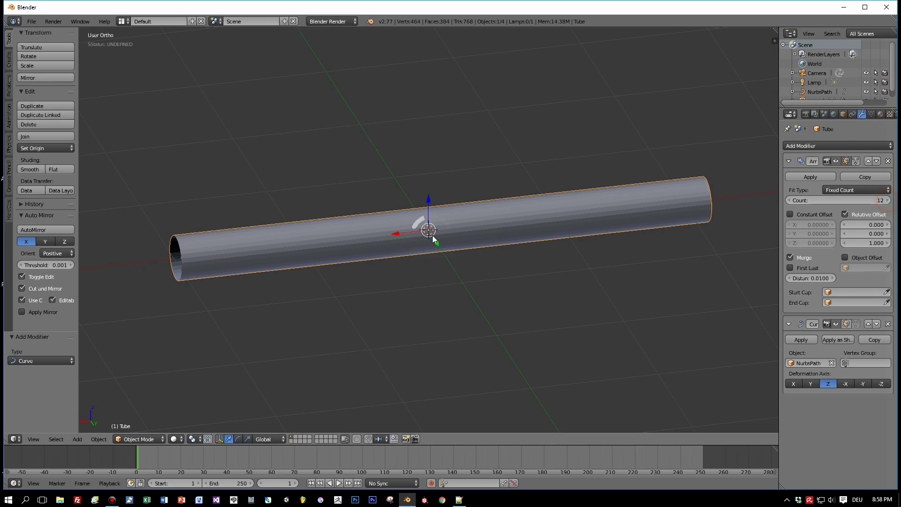
# Step: Enter Edit Mode on NurbsPath and move its +X end control point by about X 0.288, Y -0.391, Z 0.635
pyautogui.click(819, 92)
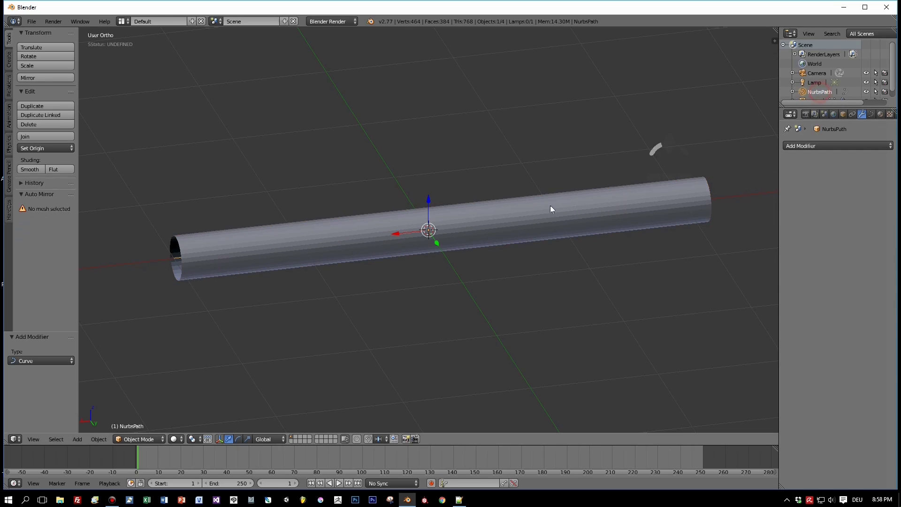
pyautogui.press('Tab')
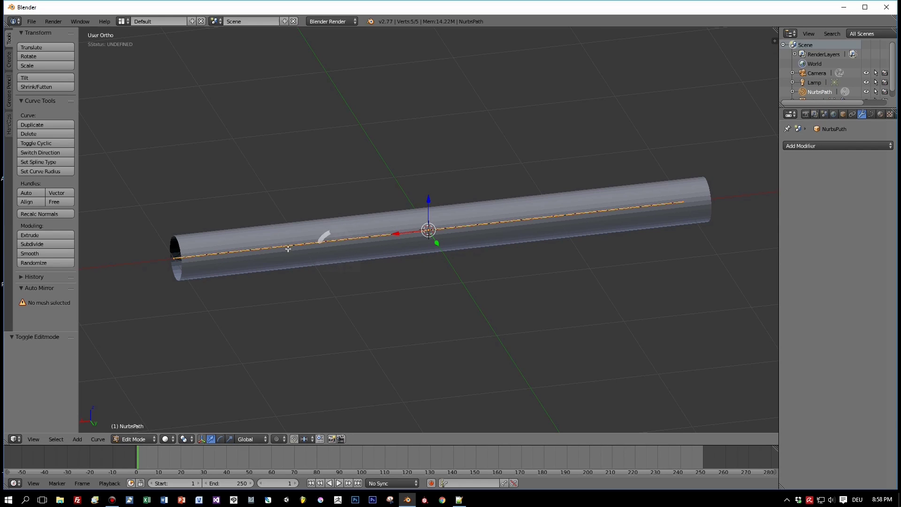
pyautogui.moveTo(349, 252); pyautogui.dragTo(280, 271, button='middle')
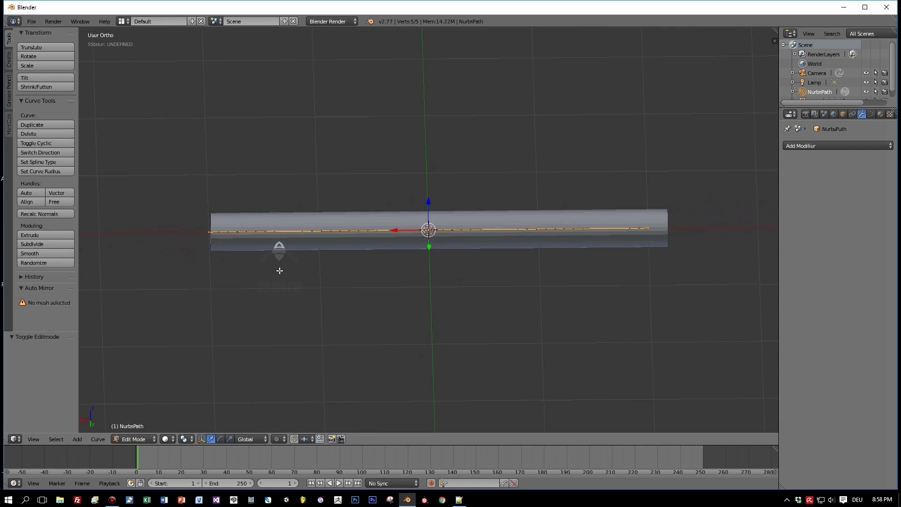
pyautogui.rightClick(217, 233)
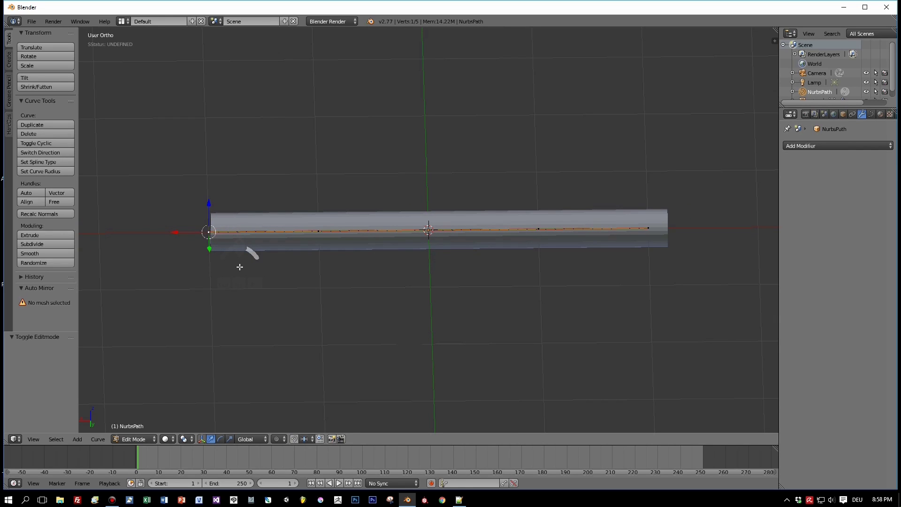
pyautogui.press('g')
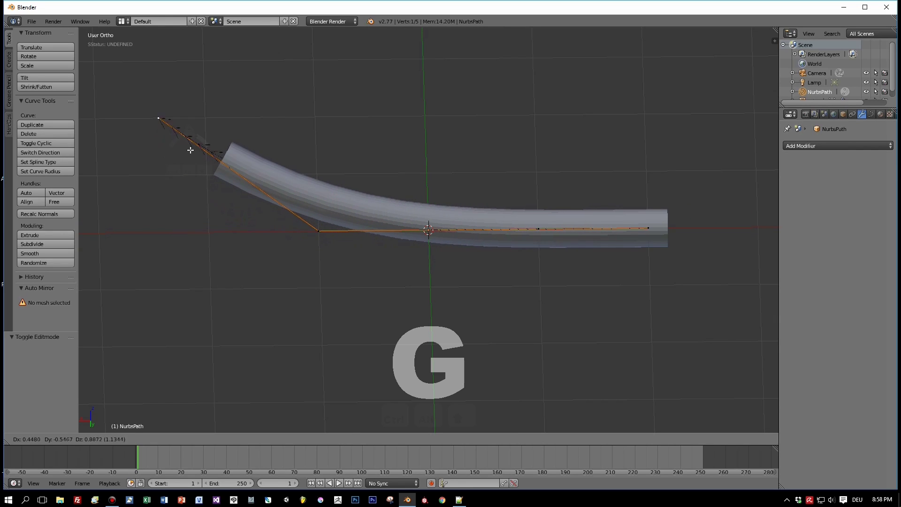
pyautogui.click(209, 181)
# Step: Extrude two points from the moved path end, by about (0.186, -1.328, 0.120) and (-0.125, -1.360, 0.401)
pyautogui.moveTo(208, 211); pyautogui.dragTo(385, 300, button='middle')
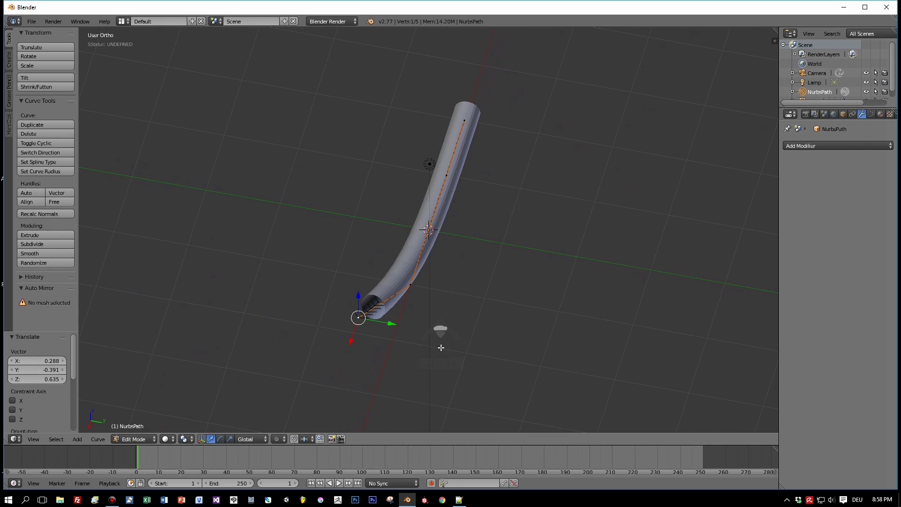
pyautogui.press('e')
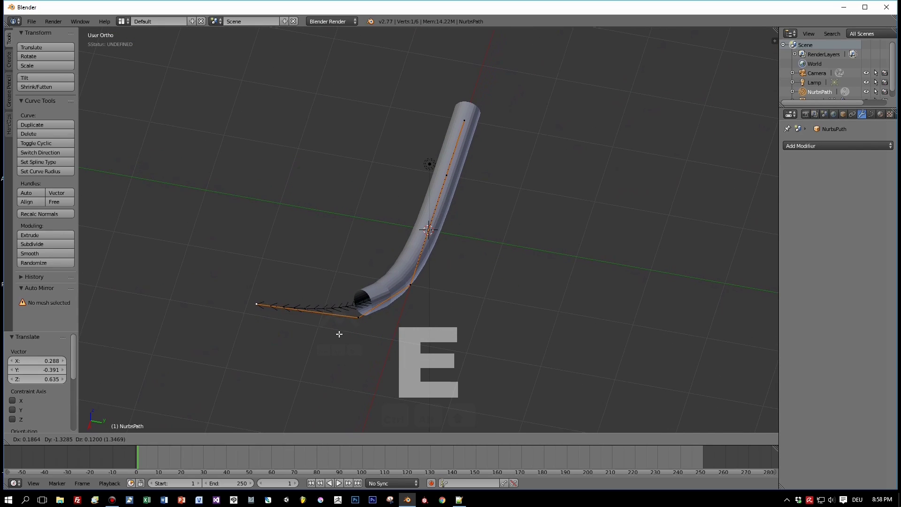
pyautogui.click(339, 334)
pyautogui.press('e')
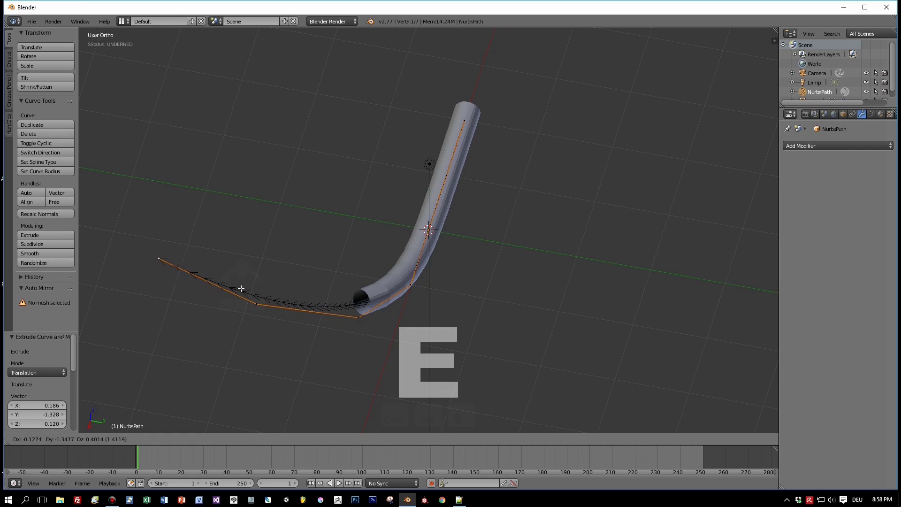
pyautogui.click(242, 288)
# Step: Move the control point at the opposite end of NurbsPath by about X 0.161, Y 0.571, Z -0.265
pyautogui.rightClick(453, 122)
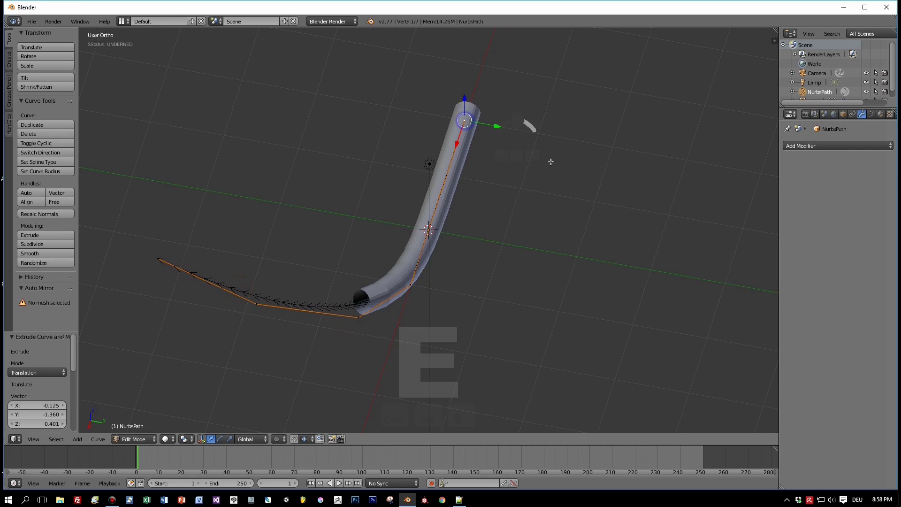
pyautogui.press('g')
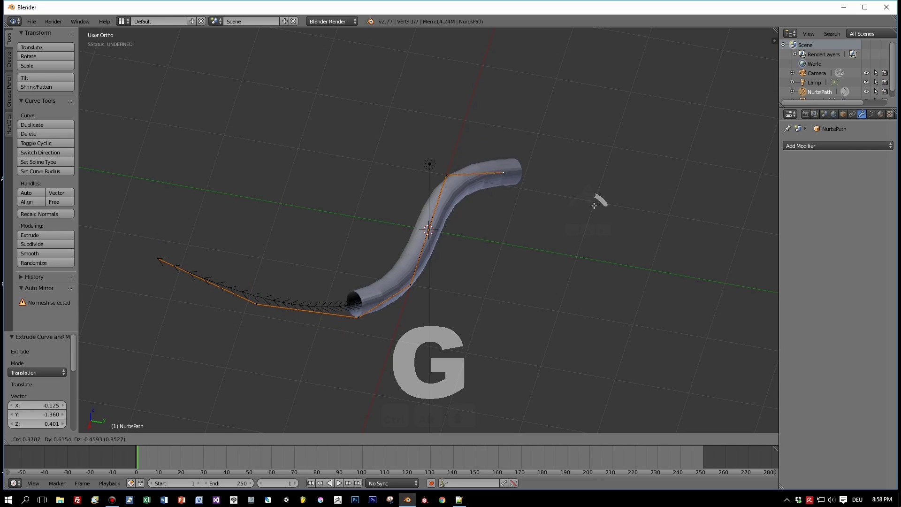
pyautogui.click(590, 192)
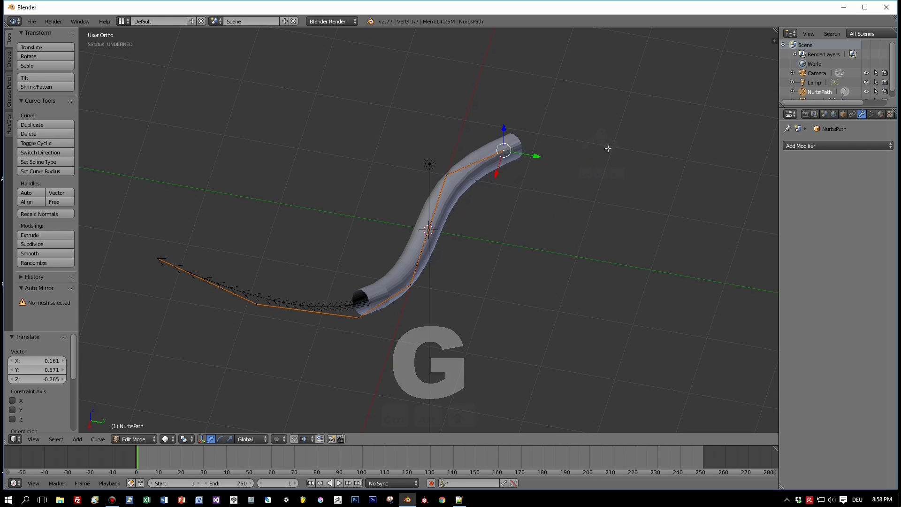
# Step: Refine the same end point by raising it along Z, shifting it about -0.154 along Y and about 0.4 along X
pyautogui.press('KP_3')
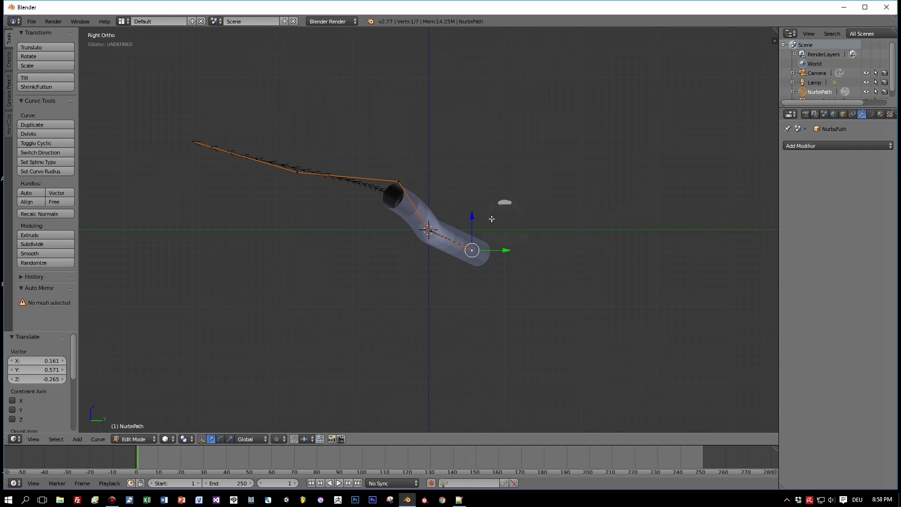
pyautogui.moveTo(473, 218); pyautogui.dragTo(484, 177)
pyautogui.moveTo(507, 207); pyautogui.dragTo(495, 209)
pyautogui.moveTo(495, 209); pyautogui.dragTo(476, 225, button='middle')
pyautogui.press('g')
pyautogui.press('x')
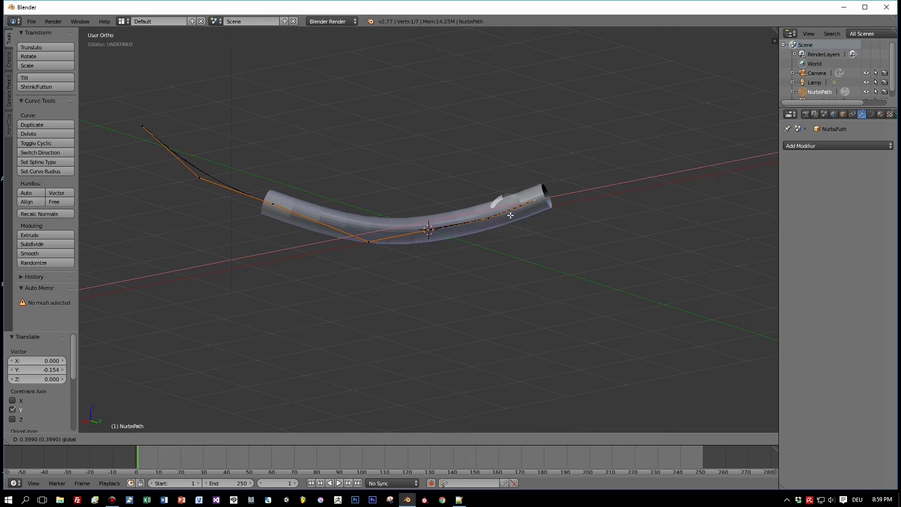
pyautogui.click(507, 216)
# Step: Extrude two more points from this path end, by about (-0.071, 0.389, 0.206) and (-0.015, 0.381, 0.006)
pyautogui.moveTo(507, 217); pyautogui.dragTo(606, 229, button='middle')
pyautogui.press('e')
pyautogui.click(629, 209)
pyautogui.press('e')
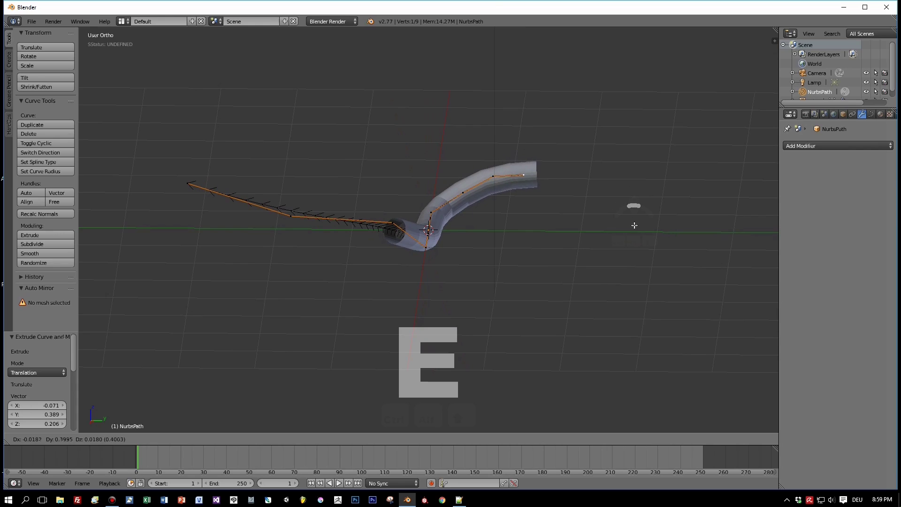
pyautogui.click(632, 226)
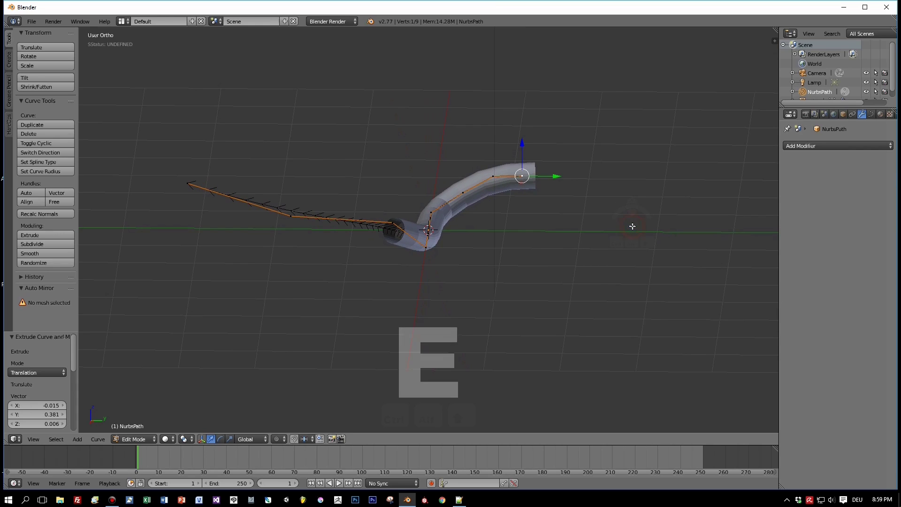
# Step: Return to Object Mode, select Tube and set its array count to 20
pyautogui.press('Tab')
pyautogui.rightClick(517, 170)
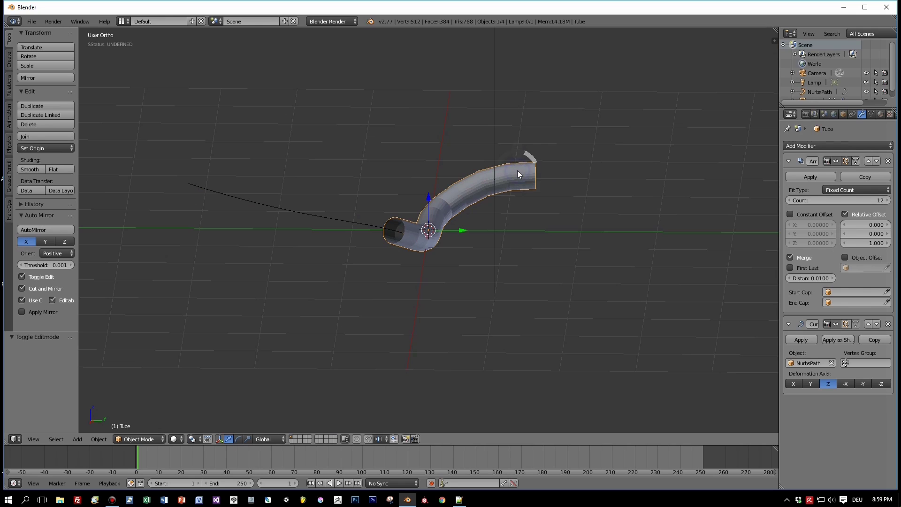
pyautogui.click(889, 200)
pyautogui.click(888, 200)
pyautogui.click(889, 200)
pyautogui.click(888, 201)
pyautogui.click(888, 200)
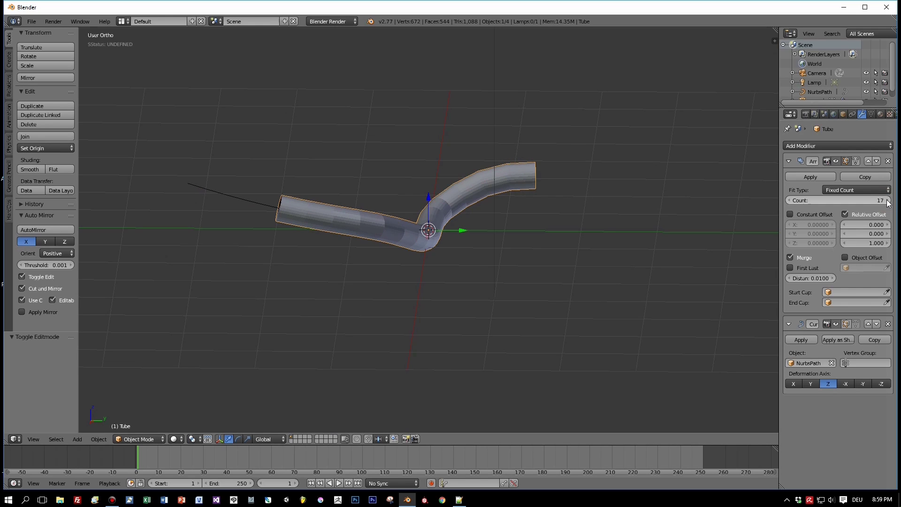
pyautogui.click(888, 201)
pyautogui.click(888, 200)
pyautogui.click(888, 200)
# Step: Apply smooth shading to Tube
pyautogui.moveTo(744, 252); pyautogui.dragTo(656, 261, button='middle')
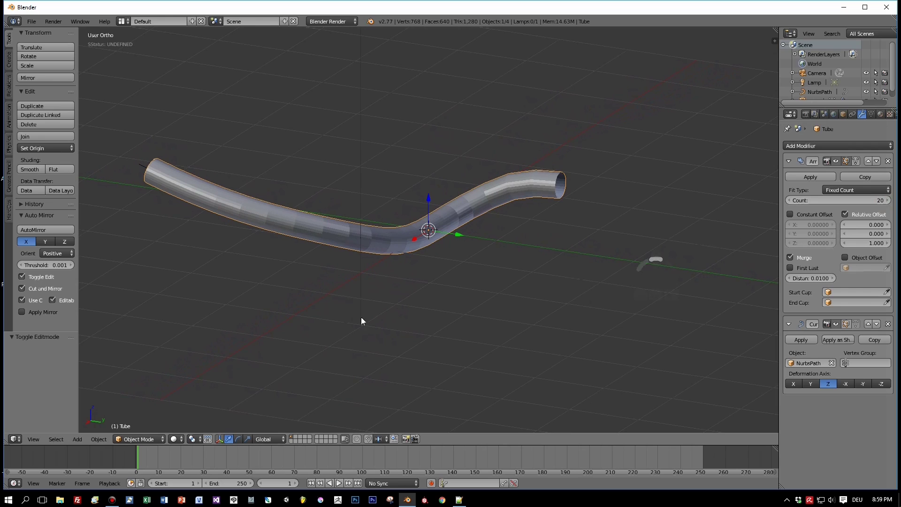
pyautogui.click(30, 169)
pyautogui.moveTo(540, 307); pyautogui.dragTo(564, 306, button='middle')
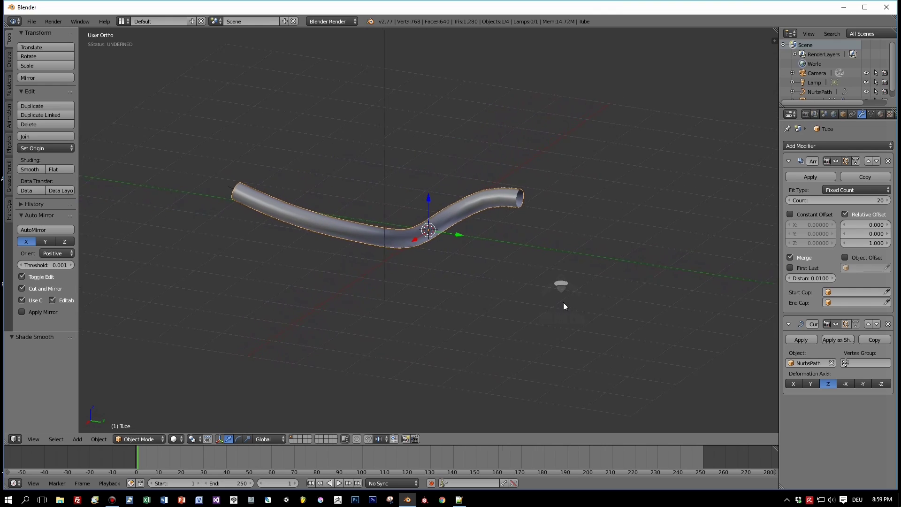
pyautogui.scroll(3, 571, 298)
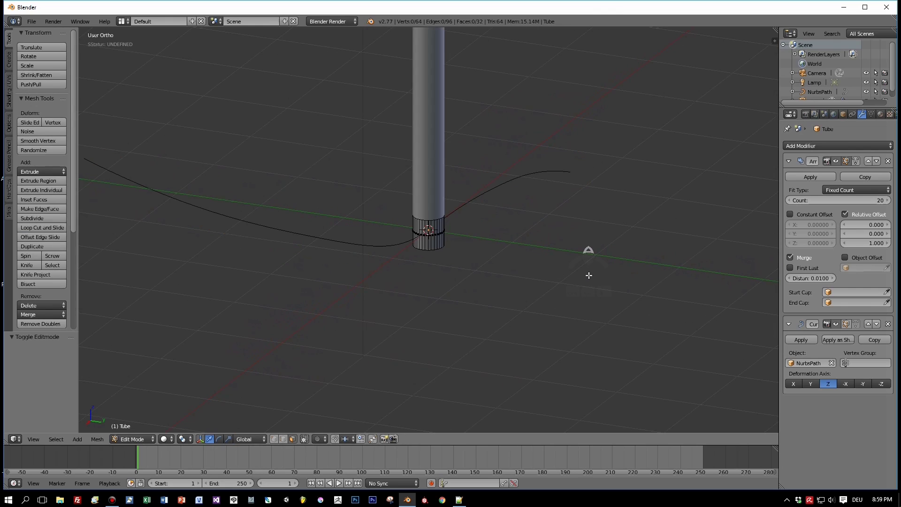
pyautogui.scroll(3, 517, 281)
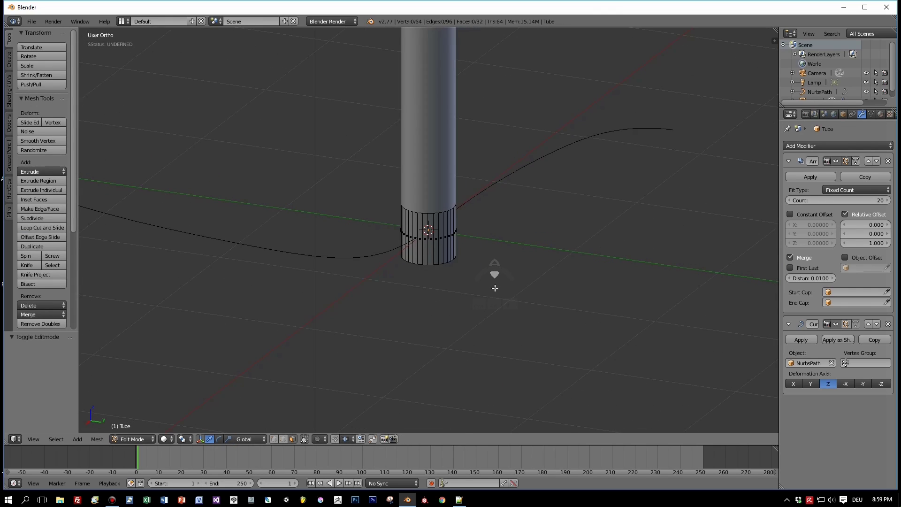
pyautogui.scroll(-3, 495, 289)
pyautogui.press('Tab')
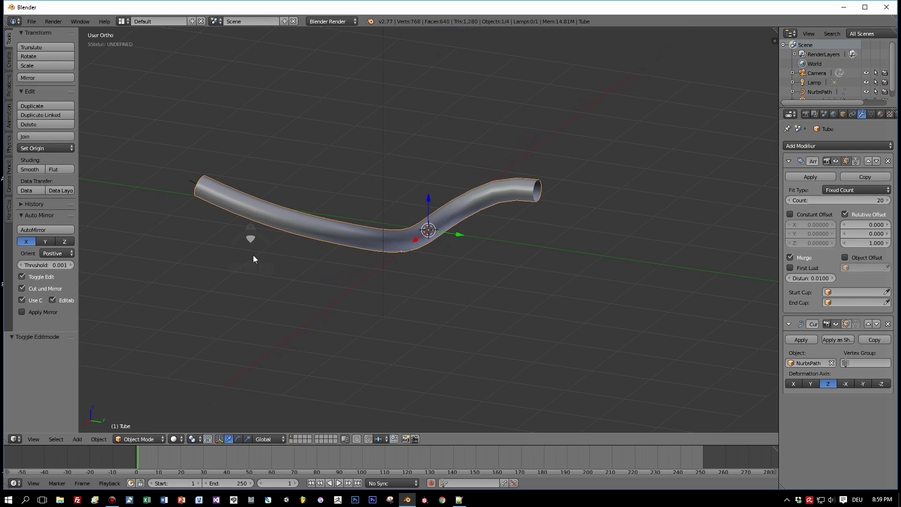
# Step: Move NurbsPath's protruding end point by about (-0.300, 0.666, 0.021) and extrude a new point from it by about (-0.191, -0.116, 0.619)
pyautogui.rightClick(193, 187)
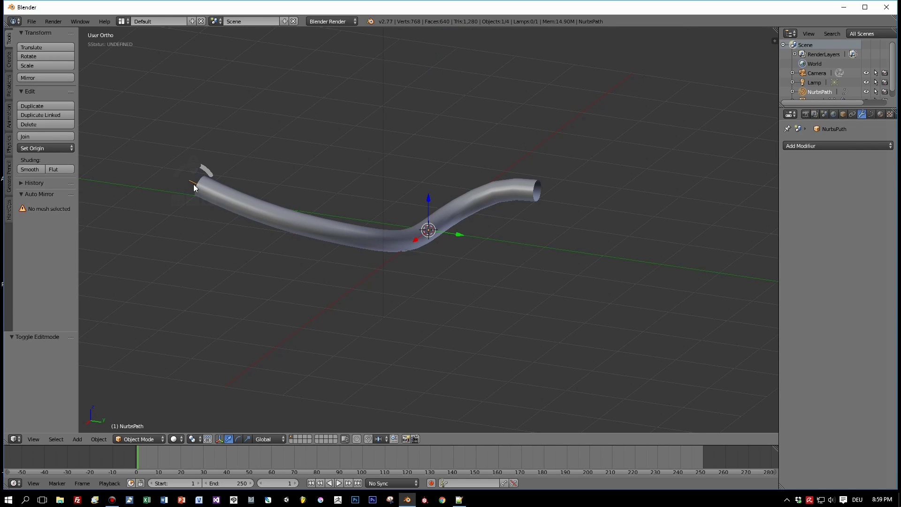
pyautogui.press('Tab')
pyautogui.rightClick(193, 181)
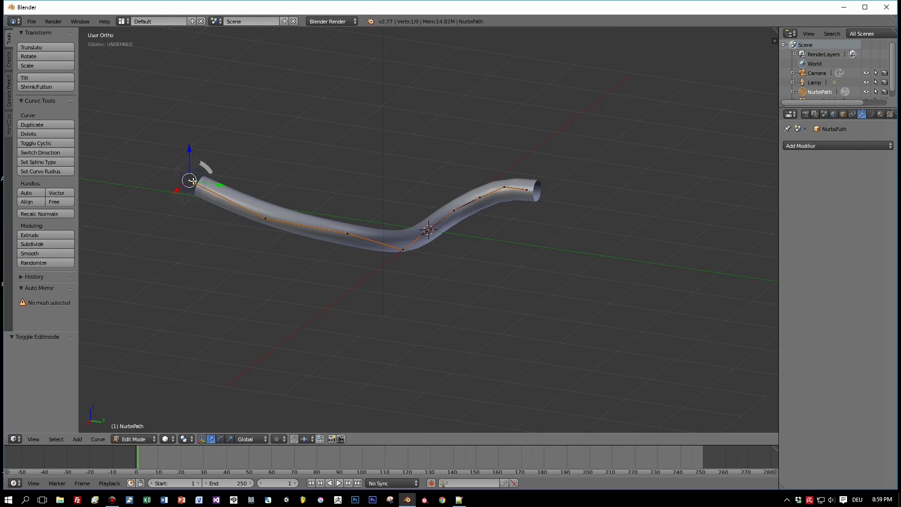
pyautogui.press('g')
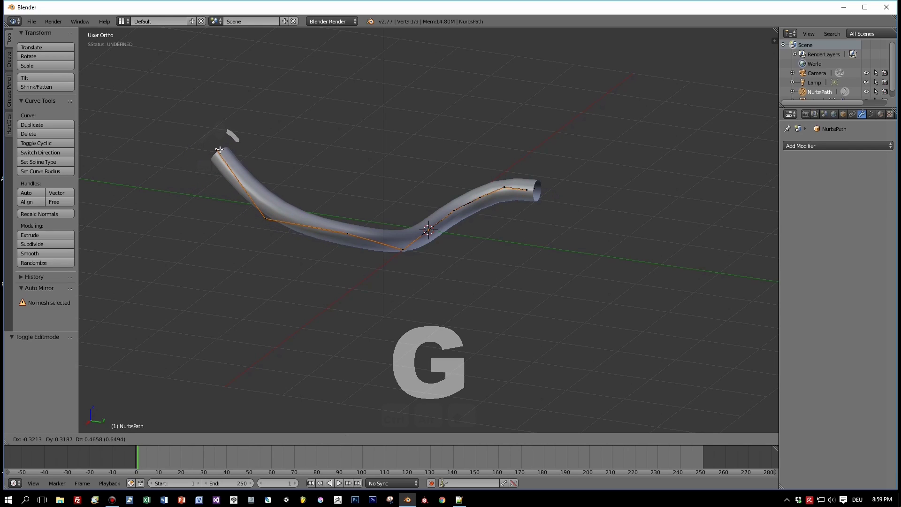
pyautogui.click(236, 175)
pyautogui.press('e')
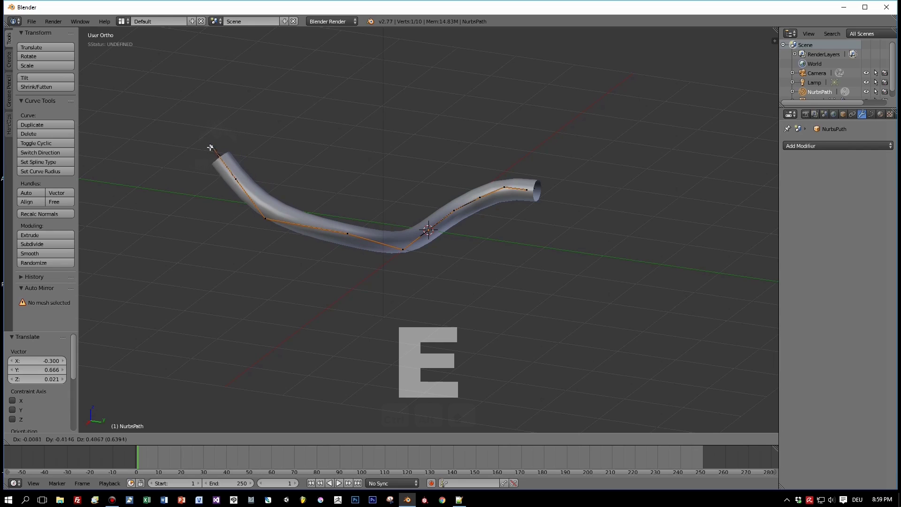
pyautogui.click(234, 147)
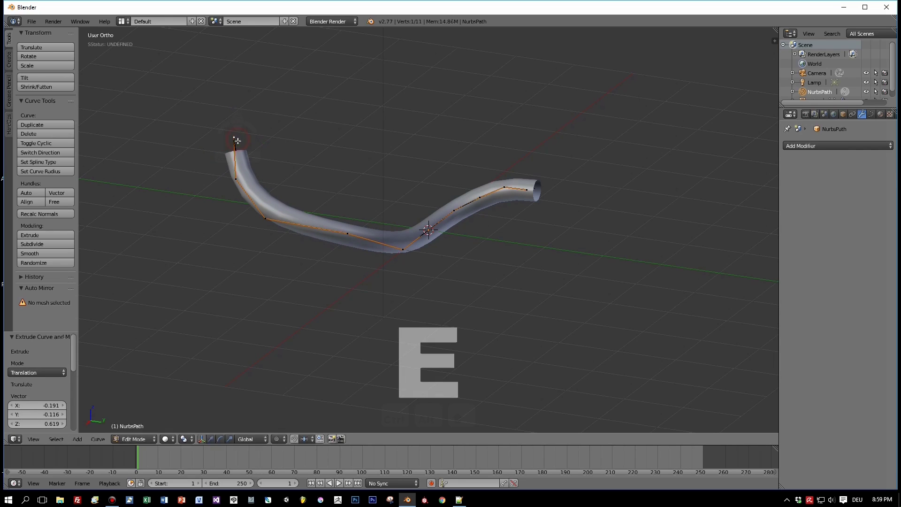
pyautogui.press('e')
pyautogui.rightClick(235, 116)
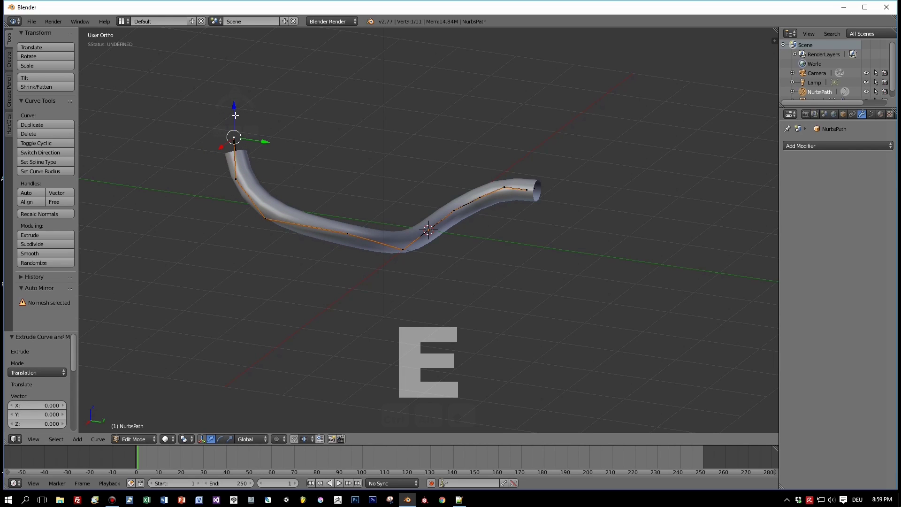
pyautogui.hotkey('ctrl', 'z')
# Step: Extrude one more point from this path end and move it outward, away from the tube's opening
pyautogui.press('e')
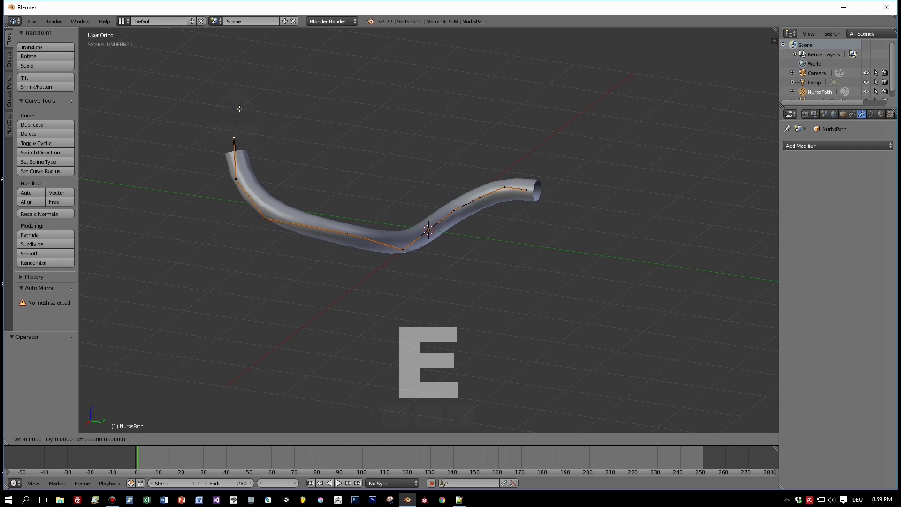
pyautogui.rightClick(214, 94)
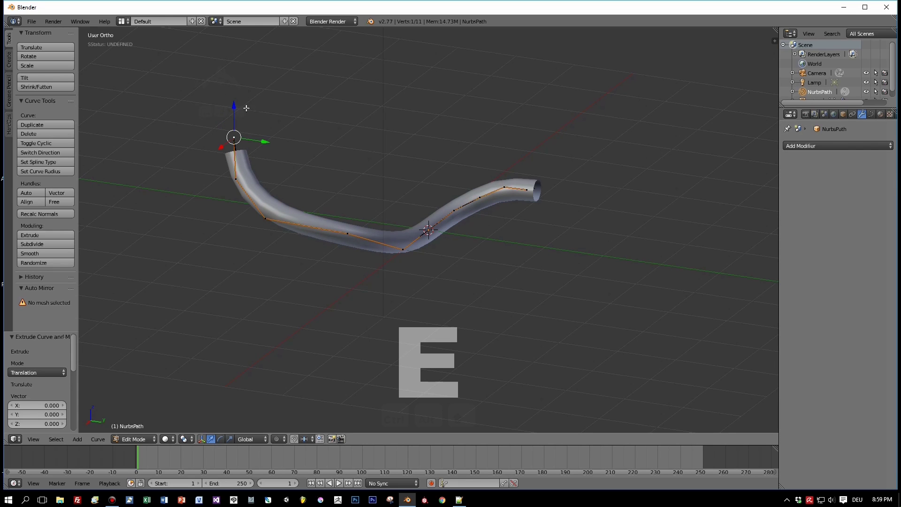
pyautogui.moveTo(247, 108); pyautogui.dragTo(328, 109, button='middle')
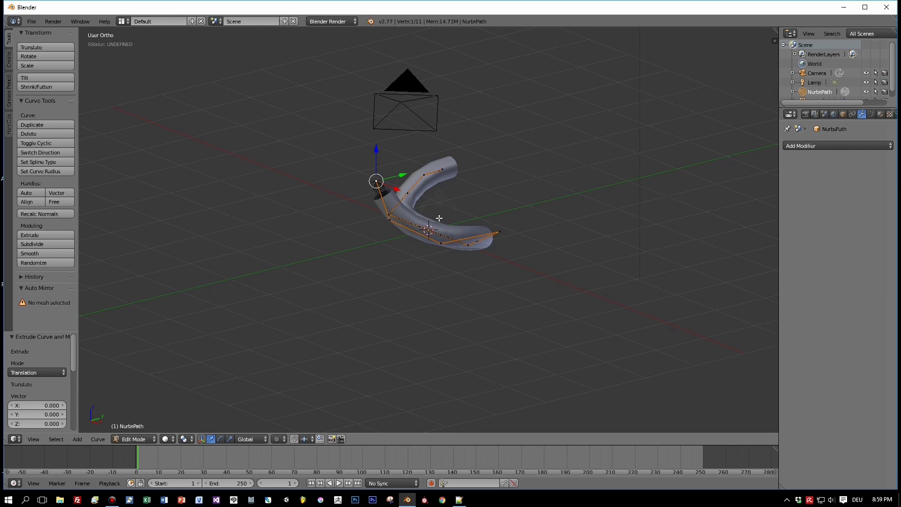
pyautogui.press('g')
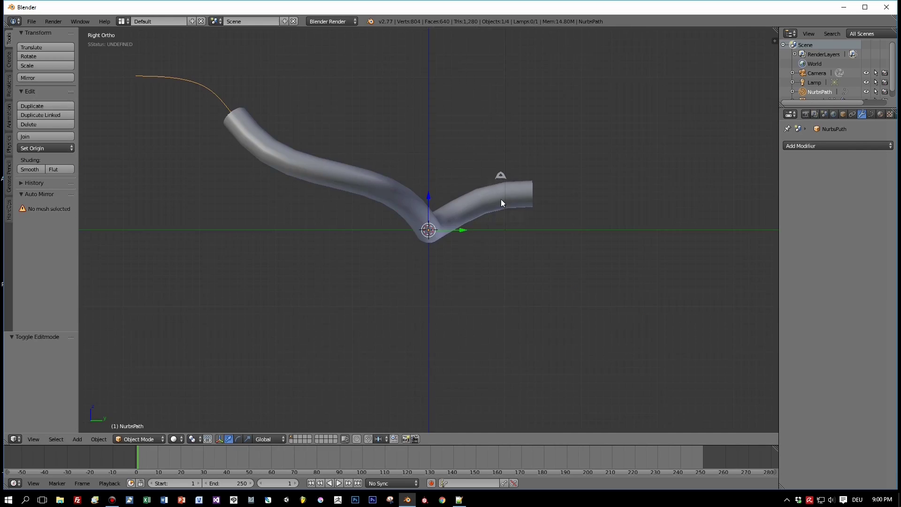
# Step: Return to Object Mode in the right view, select Tube and set its array count to 25
pyautogui.rightClick(501, 199)
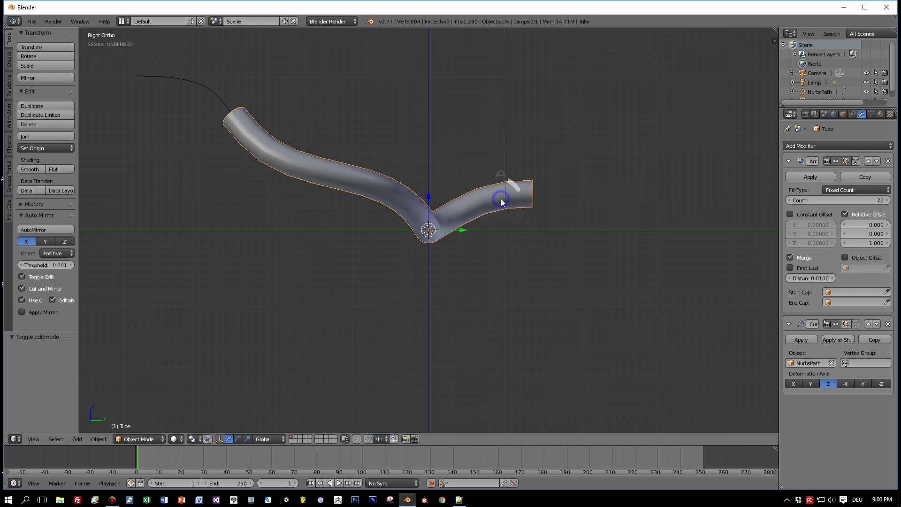
pyautogui.click(886, 200)
pyautogui.click(885, 200)
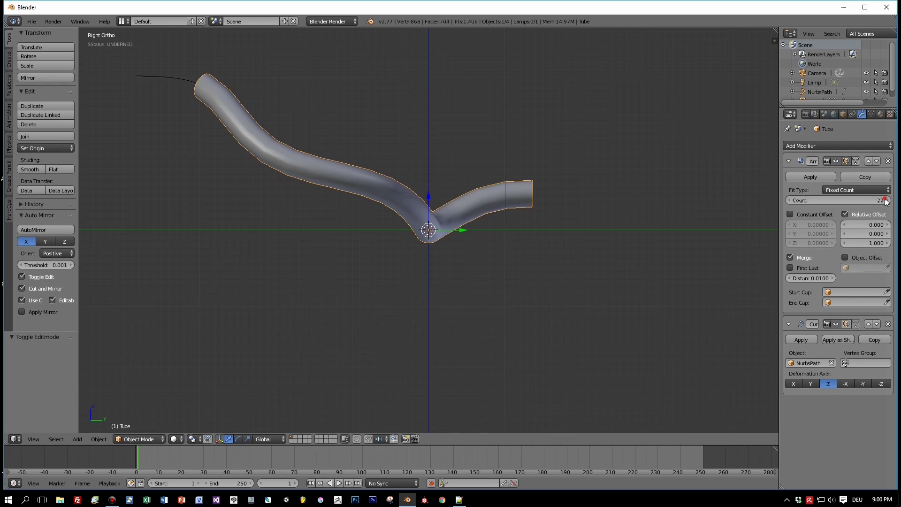
pyautogui.click(886, 200)
pyautogui.click(885, 200)
pyautogui.click(885, 200)
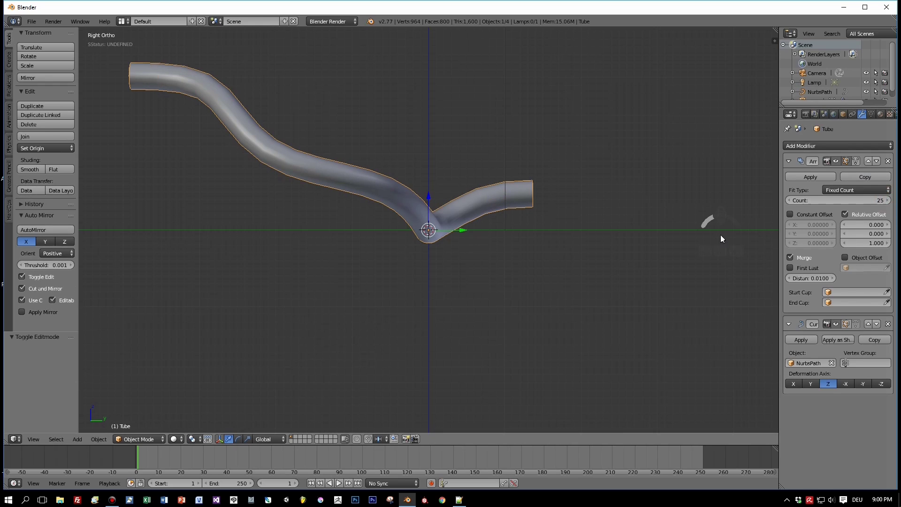
pyautogui.press('Tab')
pyautogui.scroll(7, 547, 270)
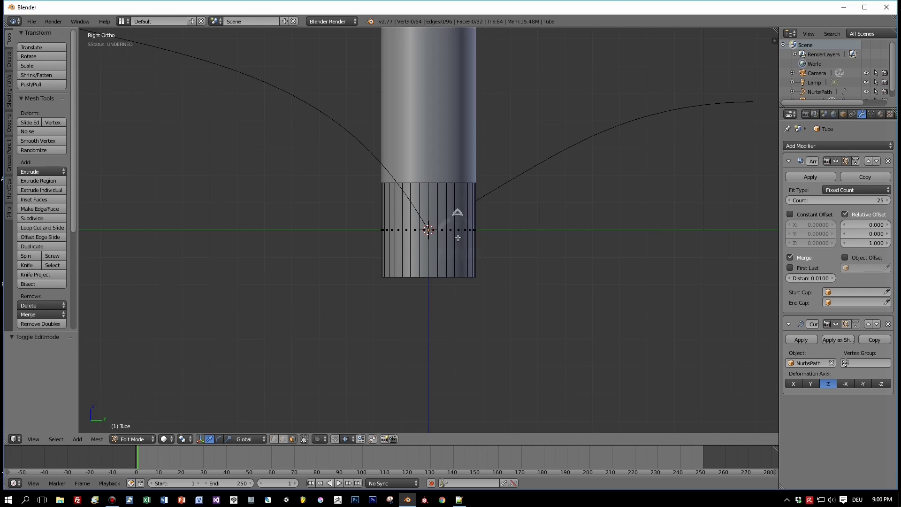
pyautogui.hotkey('shift', 'r')
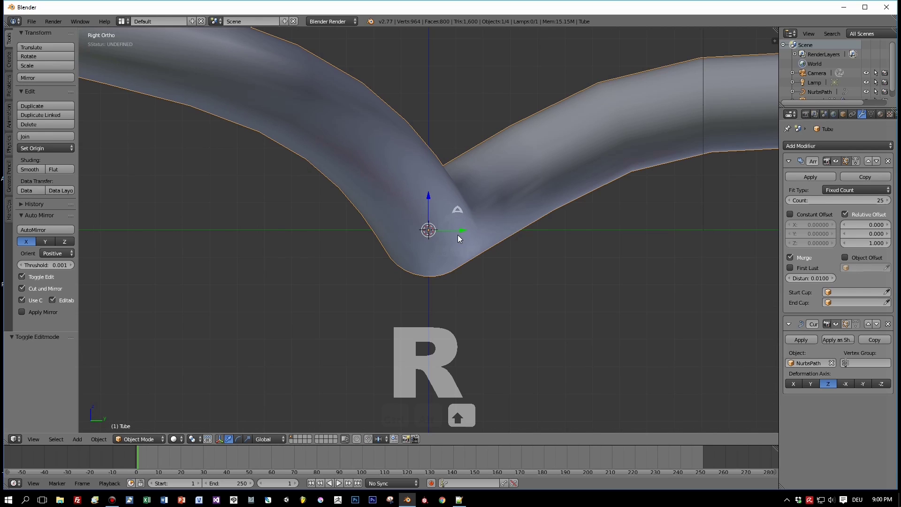
pyautogui.scroll(-1, 546, 273)
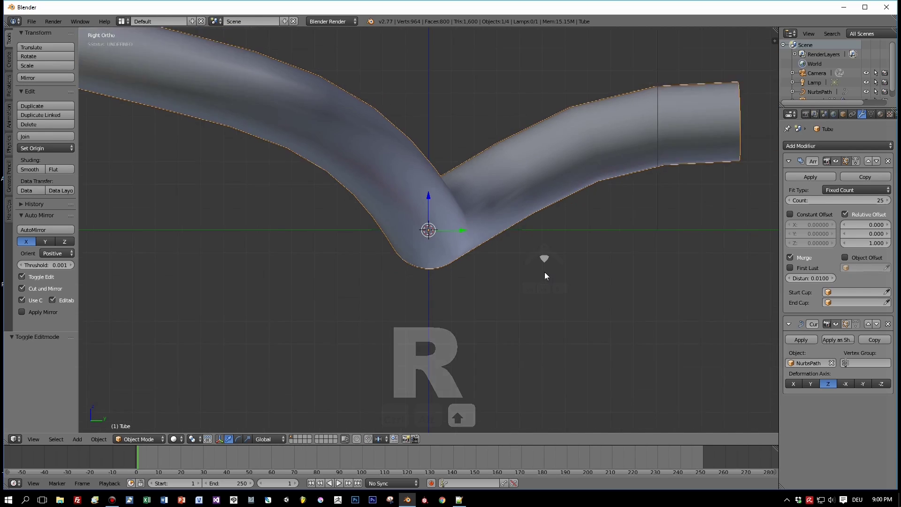
pyautogui.scroll(-1, 545, 272)
# Step: Edit the Tube mesh in edge select mode and add five evenly spaced horizontal loop cuts around the base segment
pyautogui.press('Tab')
pyautogui.rightClick(454, 230)
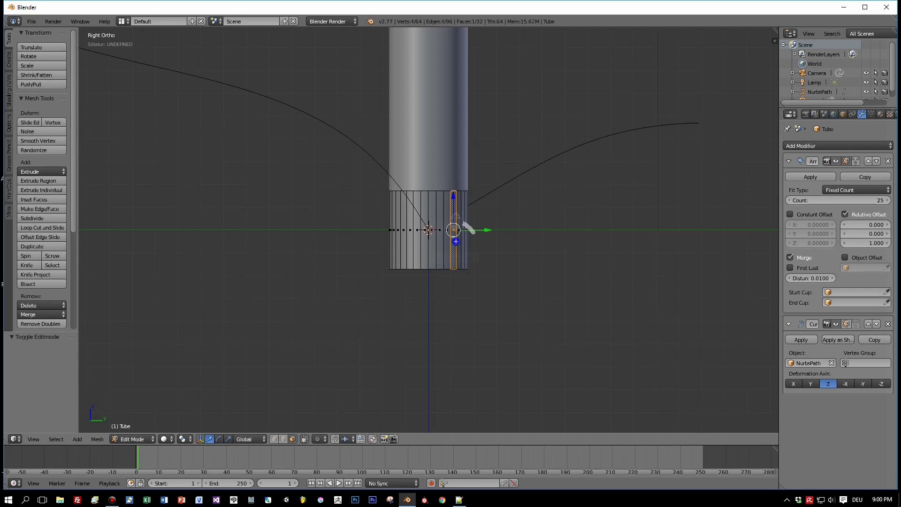
pyautogui.click(283, 438)
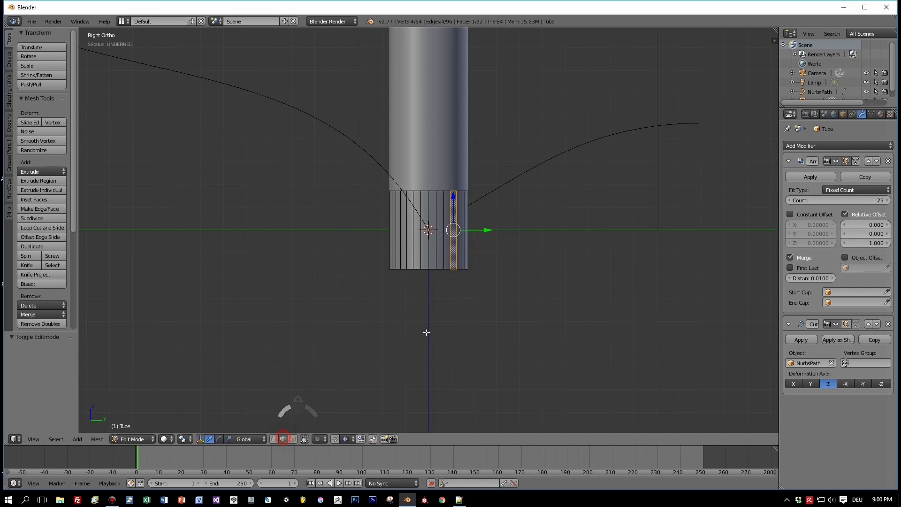
pyautogui.hotkey('ctrl', 'r')
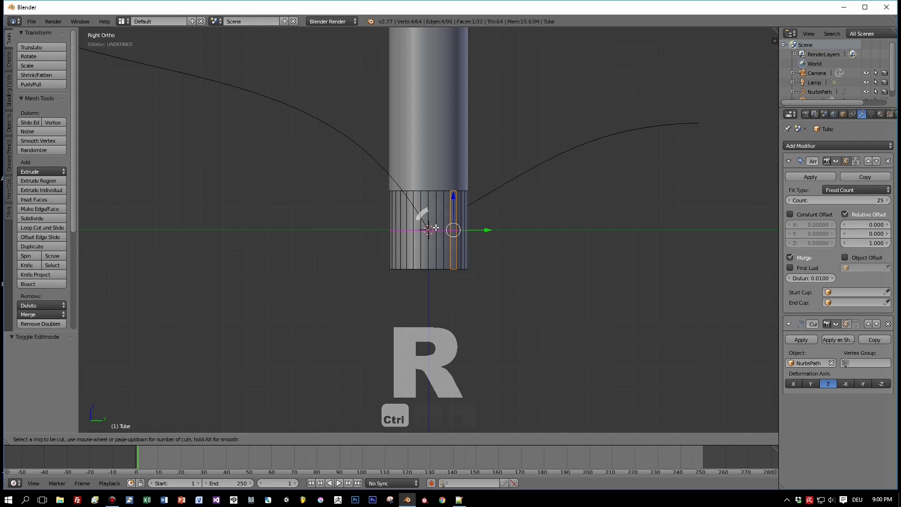
pyautogui.scroll(1, 436, 228)
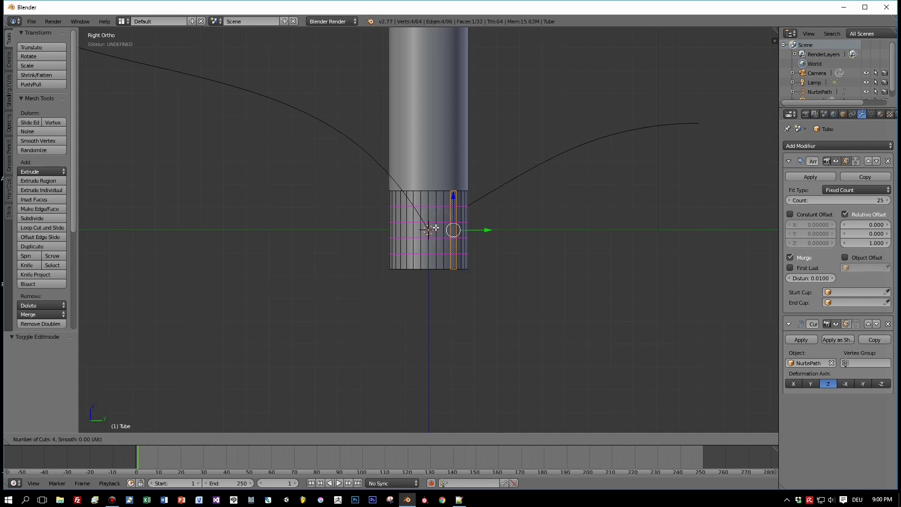
pyautogui.click(436, 229)
pyautogui.rightClick(436, 229)
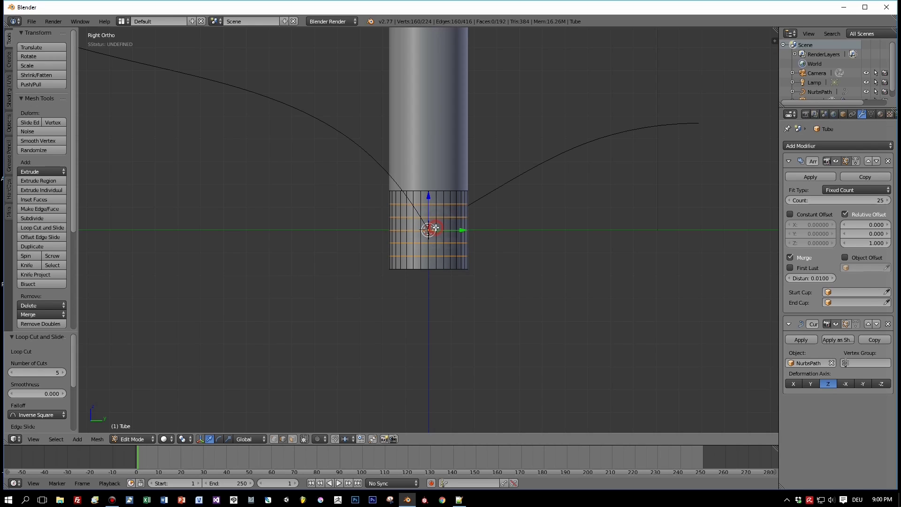
# Step: Shift the two outermost new edge loops towards the segment's rims, by about 0.049 and -0.052 along Z
pyautogui.keyDown('alt'); pyautogui.rightClick(435, 204); pyautogui.keyUp('alt')
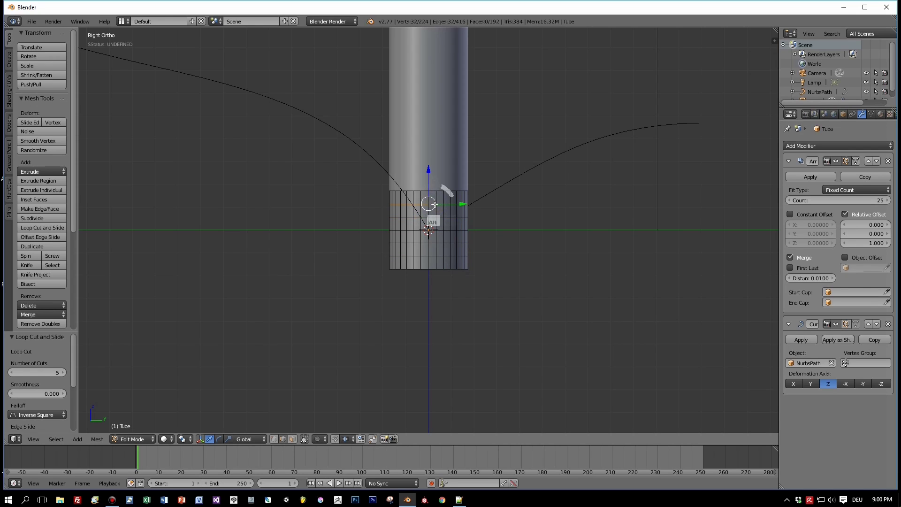
pyautogui.moveTo(429, 170); pyautogui.dragTo(432, 160)
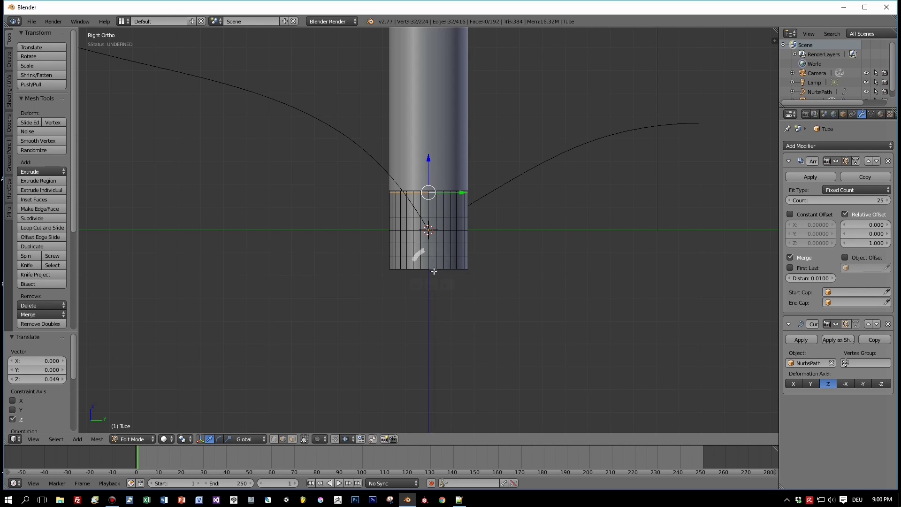
pyautogui.keyDown('alt'); pyautogui.rightClick(430, 256); pyautogui.keyUp('alt')
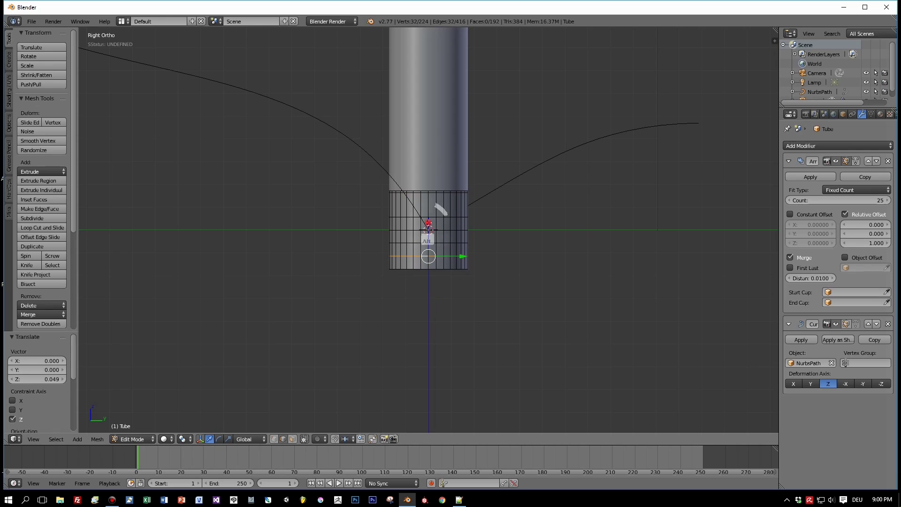
pyautogui.moveTo(430, 227); pyautogui.dragTo(423, 244)
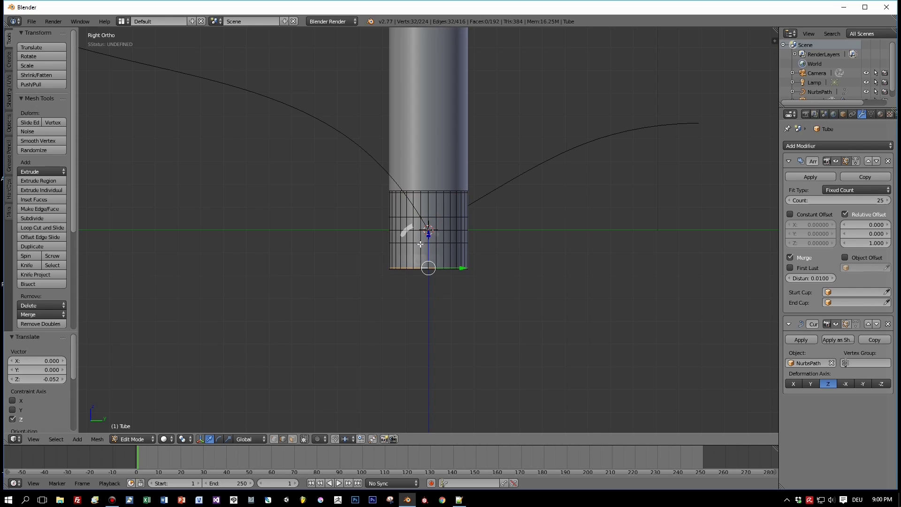
# Step: Scale the base segment's middle edge loop inward to about 0.944
pyautogui.scroll(2, 422, 237)
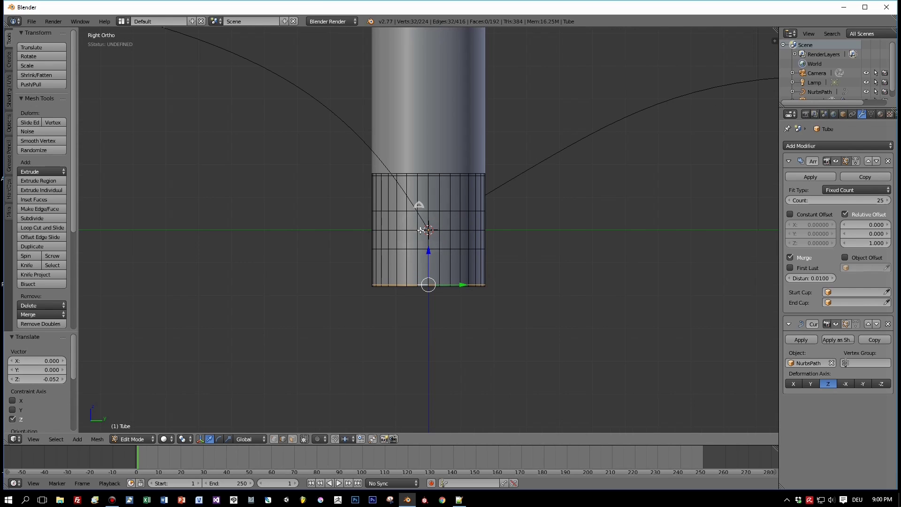
pyautogui.keyDown('alt'); pyautogui.rightClick(421, 232); pyautogui.keyUp('alt')
pyautogui.press('s')
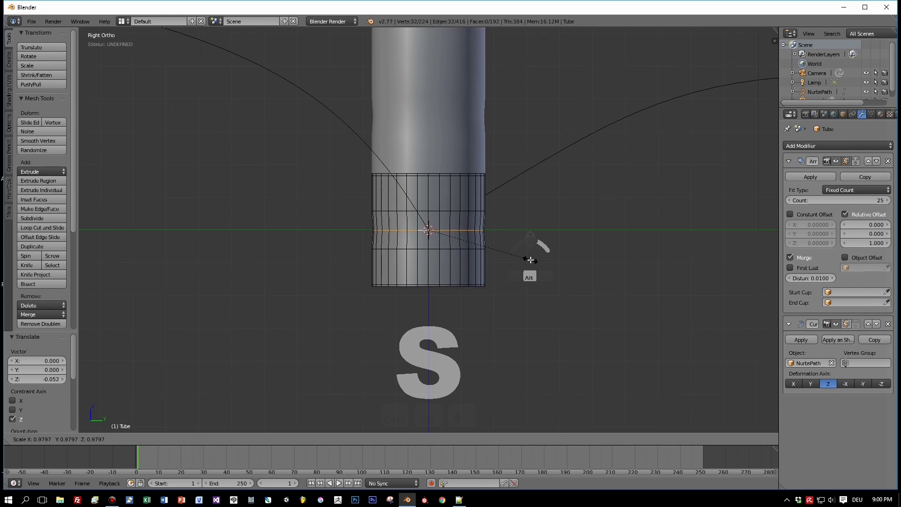
pyautogui.click(526, 261)
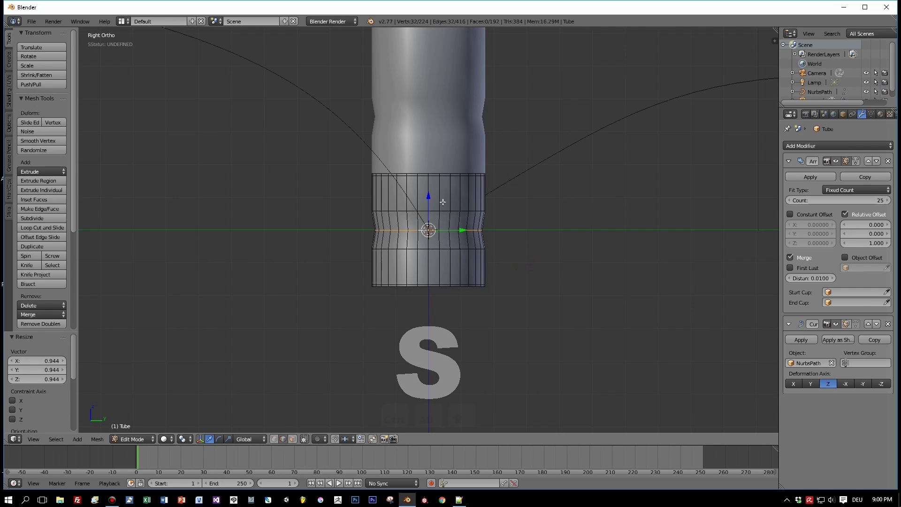
# Step: Lower the edge loop above the middle one by about 0.049 along Z and scale it to about 1.028
pyautogui.keyDown('alt'); pyautogui.rightClick(433, 212); pyautogui.keyUp('alt')
pyautogui.moveTo(428, 176); pyautogui.dragTo(429, 195)
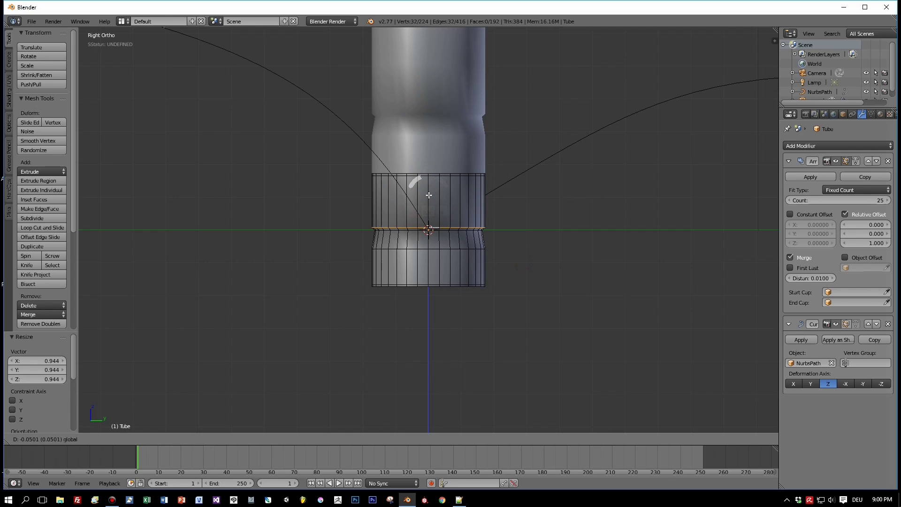
pyautogui.moveTo(429, 195); pyautogui.dragTo(428, 195)
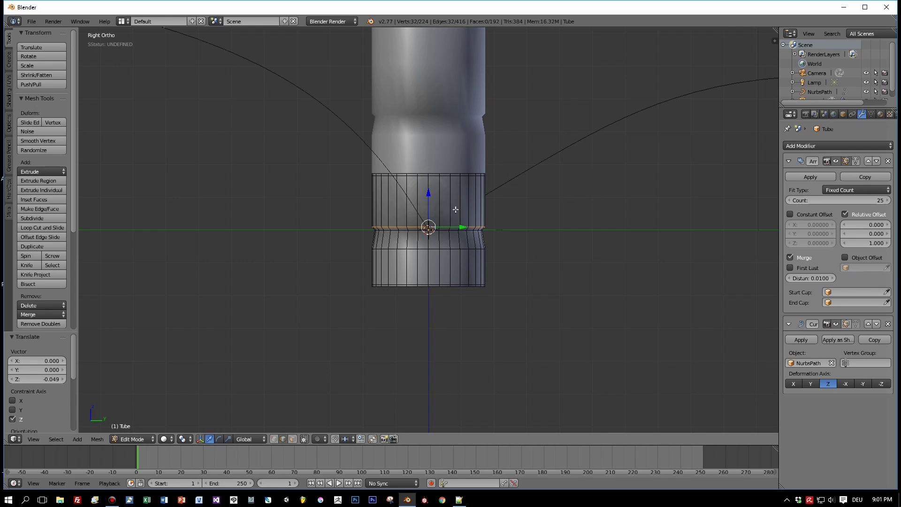
pyautogui.press('s')
pyautogui.click(558, 272)
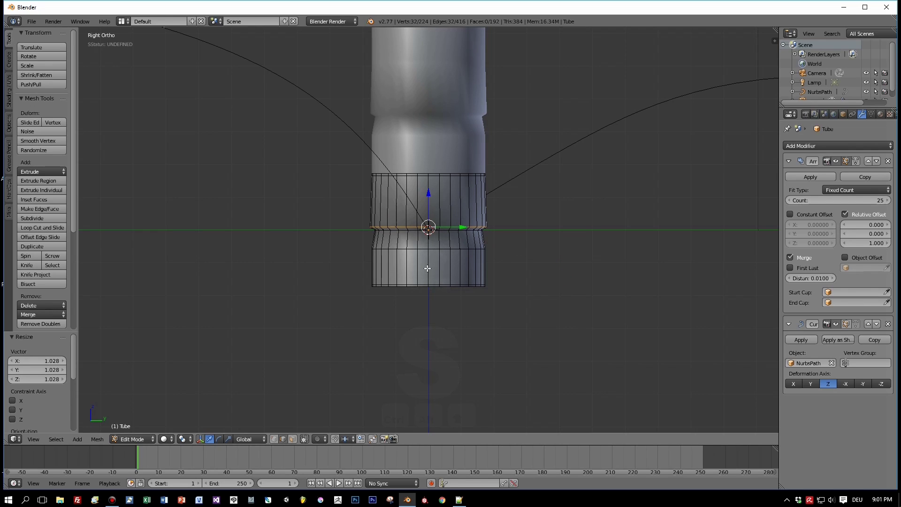
# Step: Raise the edge loop below the middle one by about 0.044 along Z and scale it to about 0.981
pyautogui.keyDown('alt'); pyautogui.rightClick(411, 249); pyautogui.keyUp('alt')
pyautogui.moveTo(430, 217); pyautogui.dragTo(428, 207)
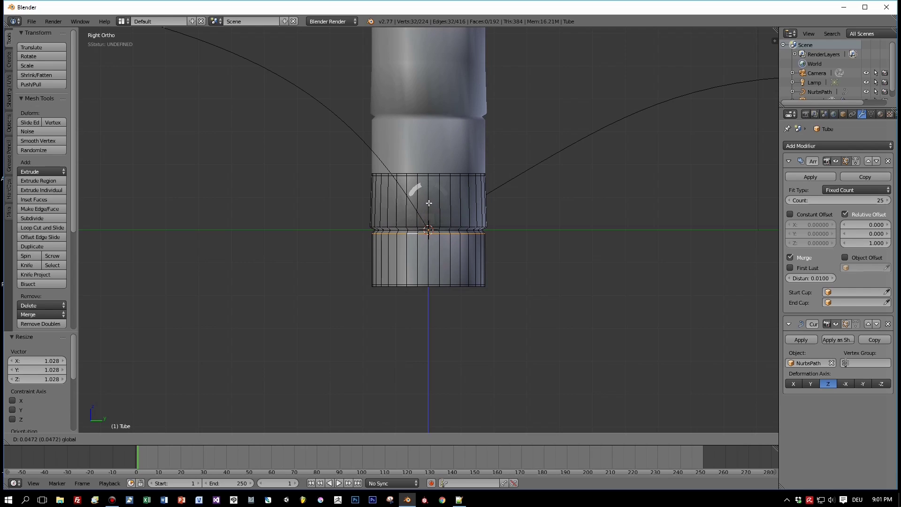
pyautogui.click(429, 203)
pyautogui.press('s')
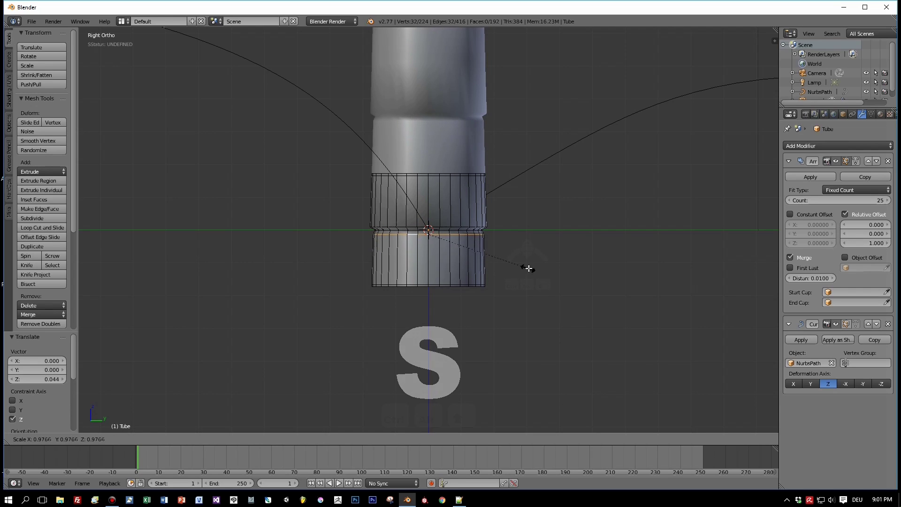
pyautogui.click(530, 268)
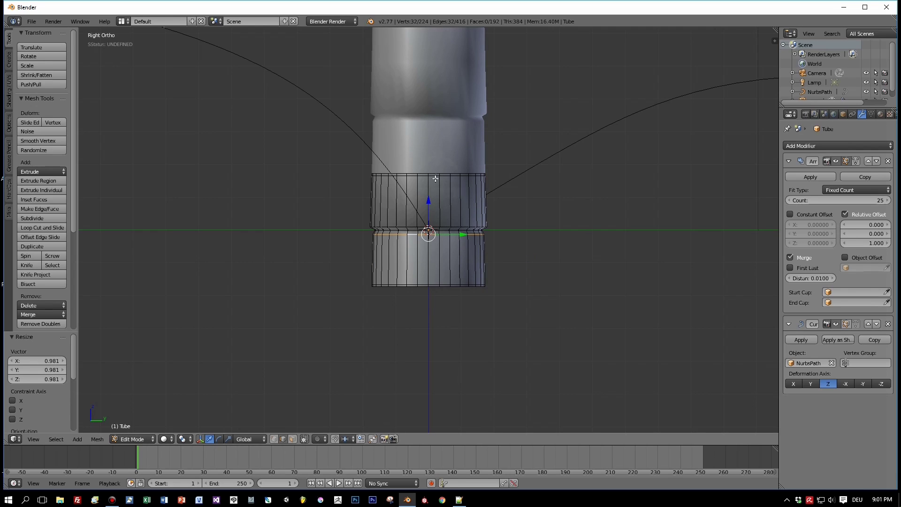
# Step: Scale the edge loop just below the base segment's upper rim outward to about 1.044
pyautogui.keyDown('alt'); pyautogui.rightClick(494, 184); pyautogui.keyUp('alt')
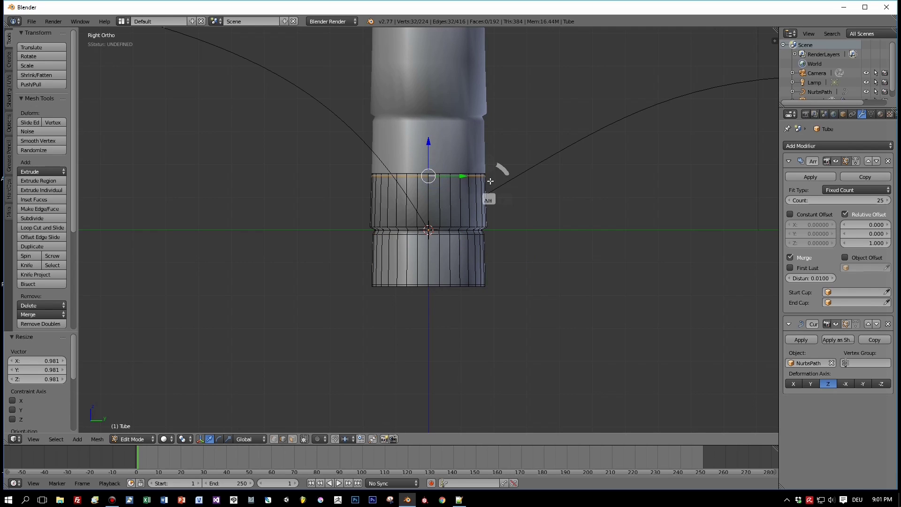
pyautogui.press('s')
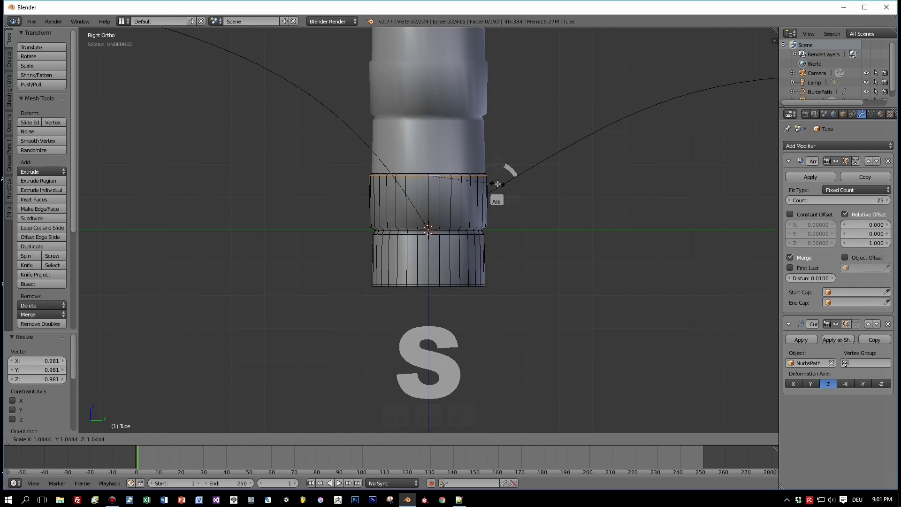
pyautogui.click(497, 184)
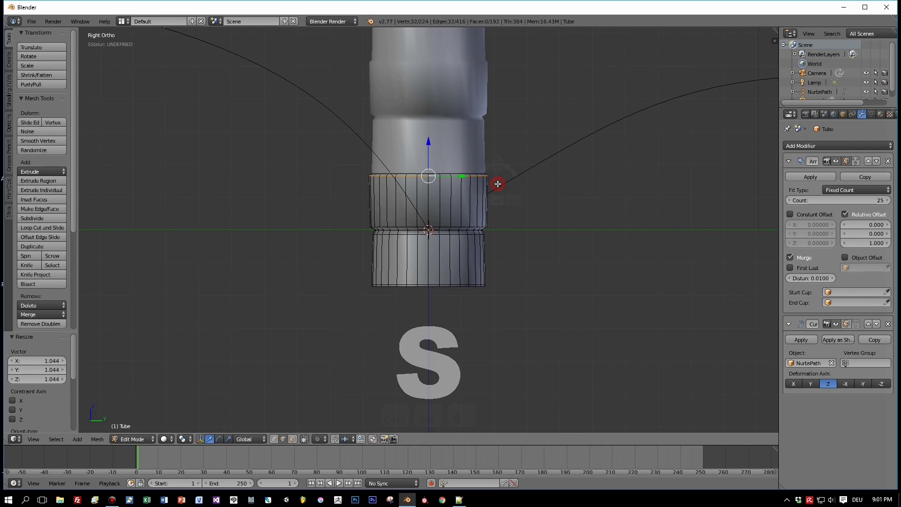
# Step: Add two edge loops in the base segment's upper half, one slid close to the upper rim, the other close to the middle groove
pyautogui.hotkey('ctrl', 'r')
pyautogui.click(461, 220)
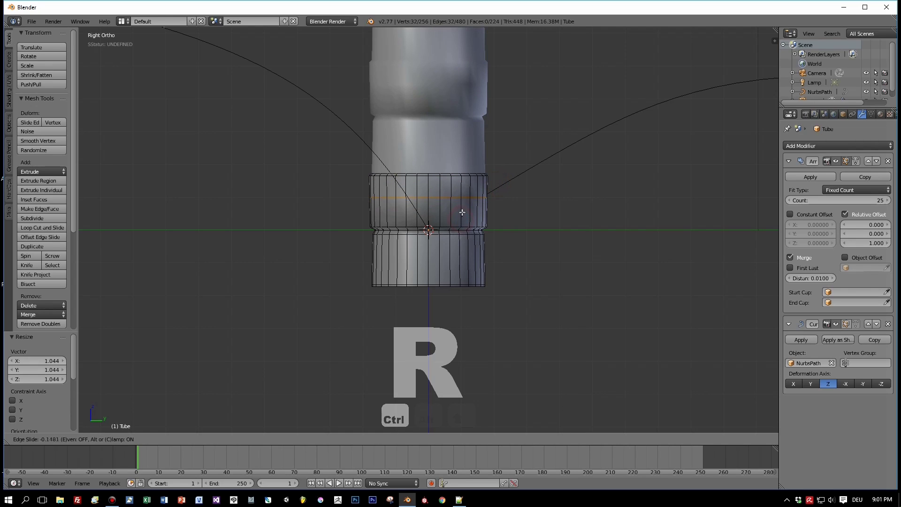
pyautogui.click(467, 196)
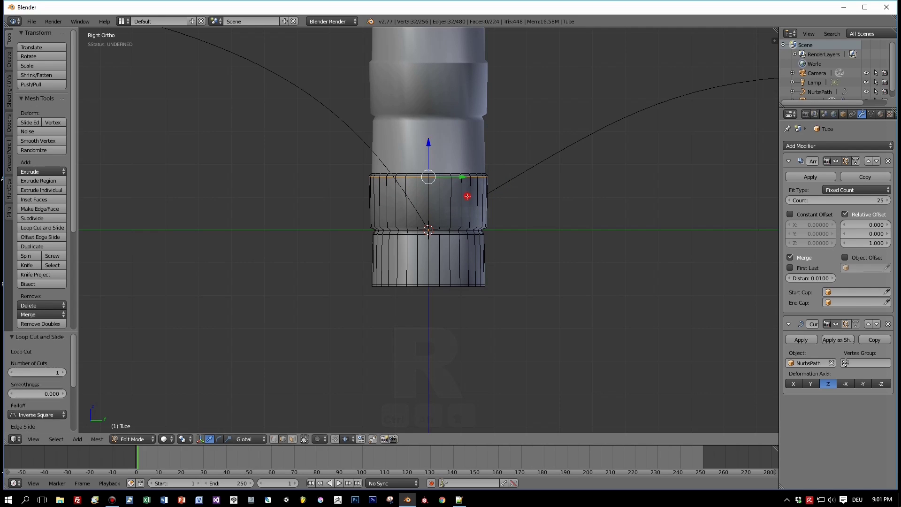
pyautogui.hotkey('ctrl', 'r')
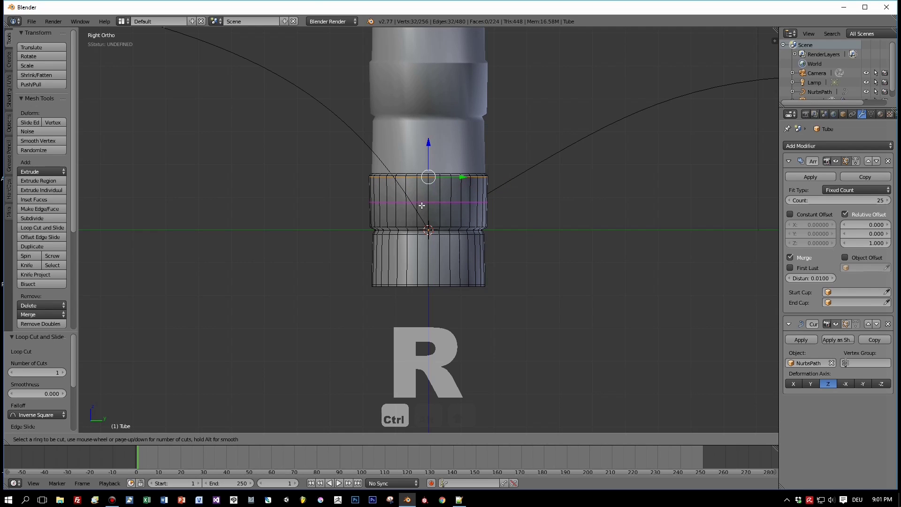
pyautogui.click(422, 205)
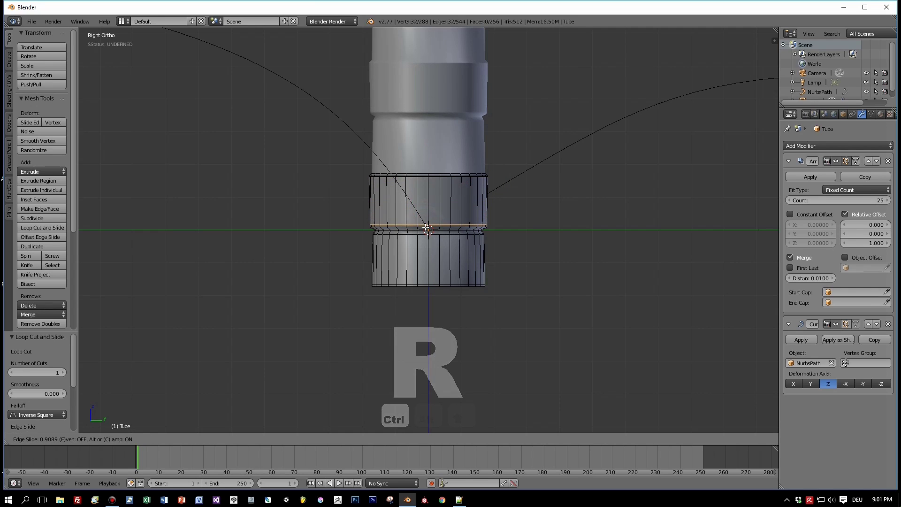
pyautogui.click(427, 228)
# Step: Examine the bent tube in Object Mode and the base segment's edge loops in Edit Mode from several distances and angles
pyautogui.scroll(-6, 450, 235)
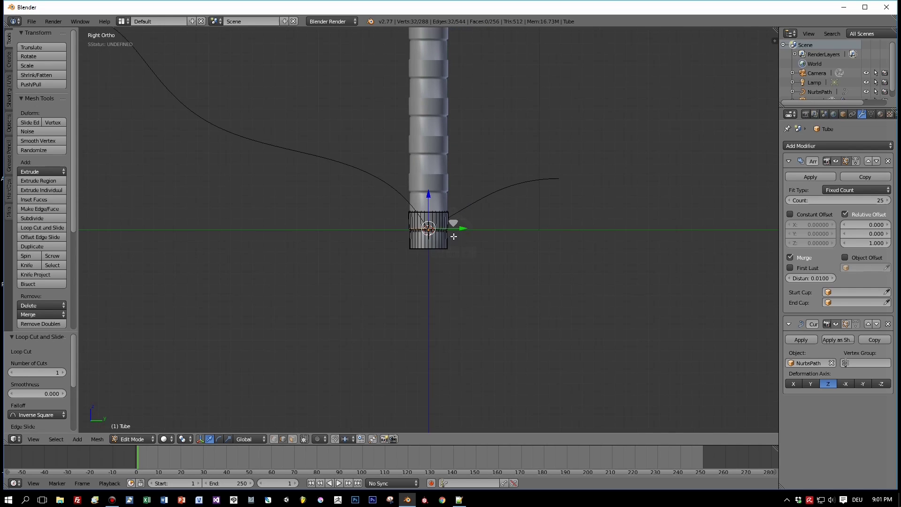
pyautogui.scroll(-2, 453, 237)
pyautogui.scroll(7, 451, 238)
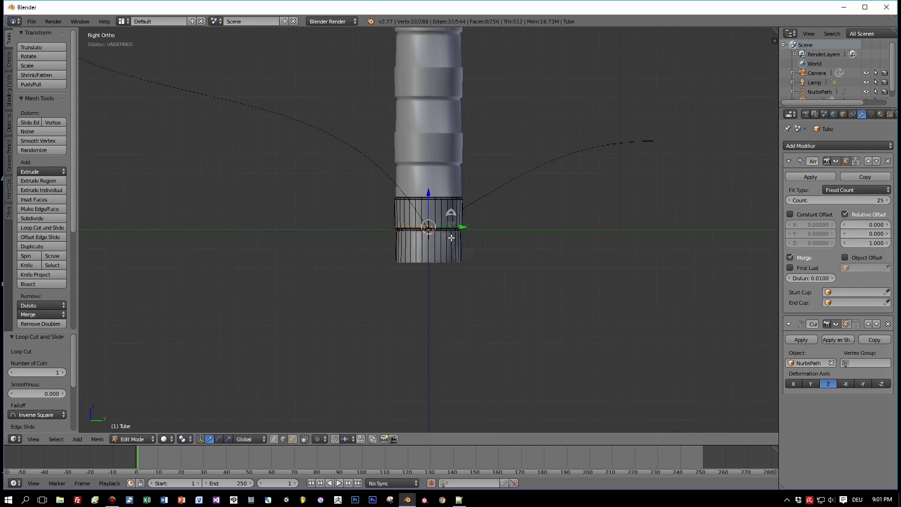
pyautogui.scroll(-3, 467, 254)
pyautogui.press('Tab')
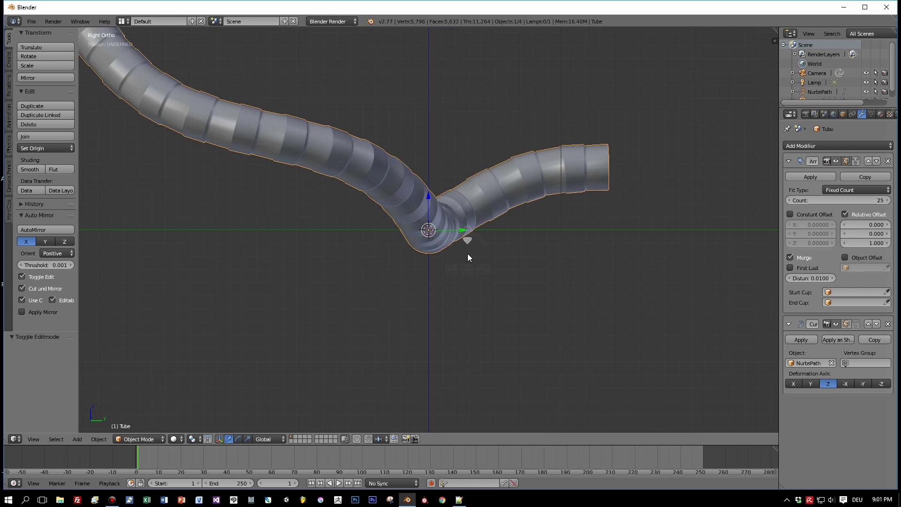
pyautogui.scroll(-3, 467, 254)
pyautogui.moveTo(468, 254); pyautogui.dragTo(449, 280, button='middle')
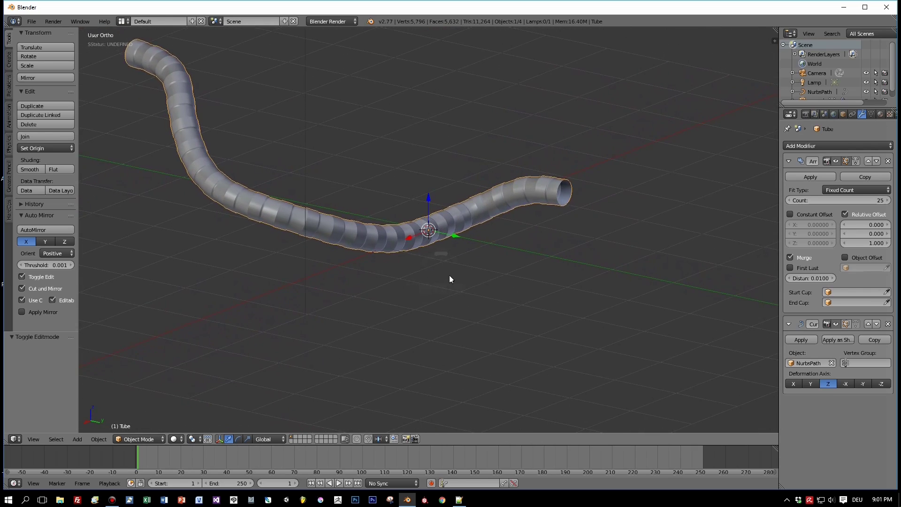
pyautogui.scroll(4, 452, 276)
pyautogui.scroll(-2, 457, 280)
pyautogui.press('Tab')
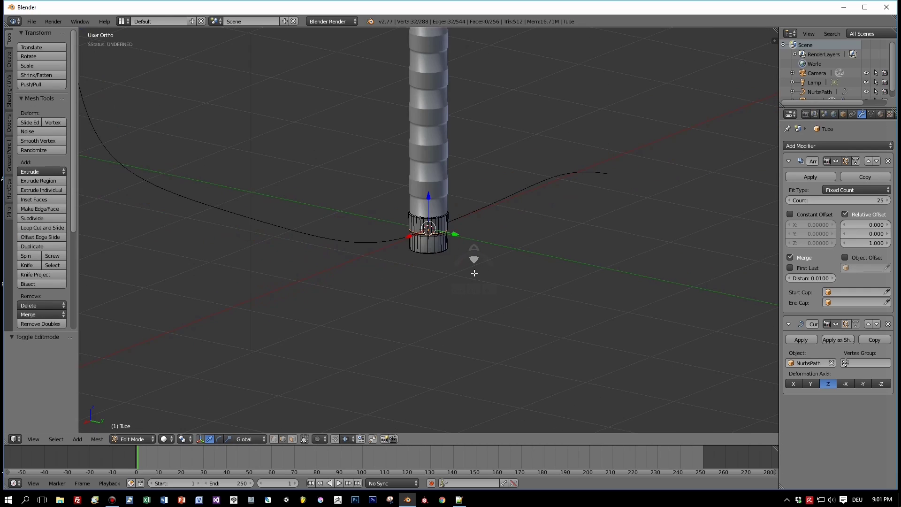
pyautogui.scroll(4, 475, 262)
pyautogui.scroll(2, 447, 247)
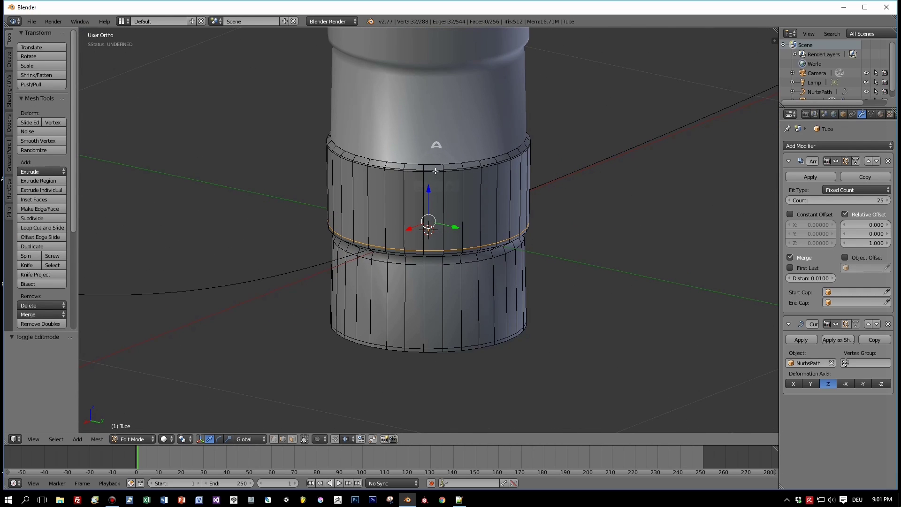
pyautogui.scroll(-2, 437, 173)
pyautogui.scroll(3, 437, 175)
pyautogui.scroll(-2, 449, 234)
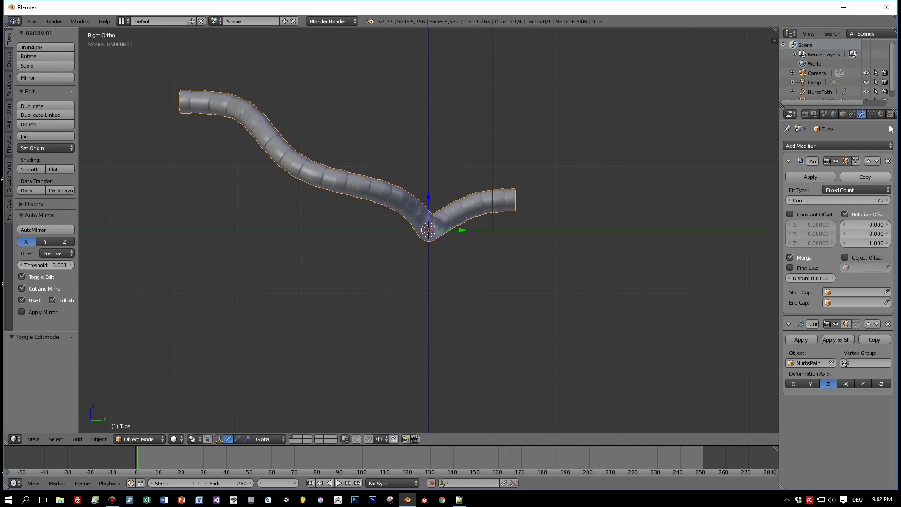
# Step: Create a new material for the tube and name it matTube
pyautogui.click(881, 114)
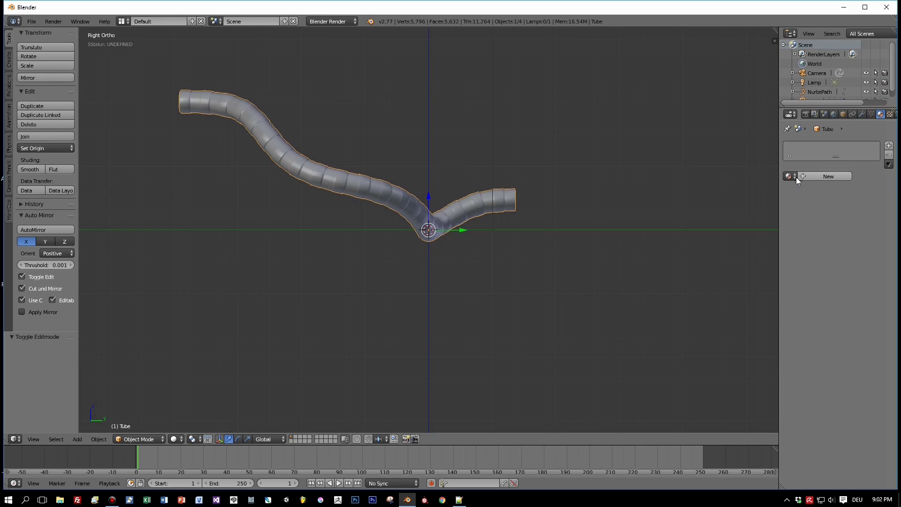
pyautogui.click(811, 175)
pyautogui.click(810, 176)
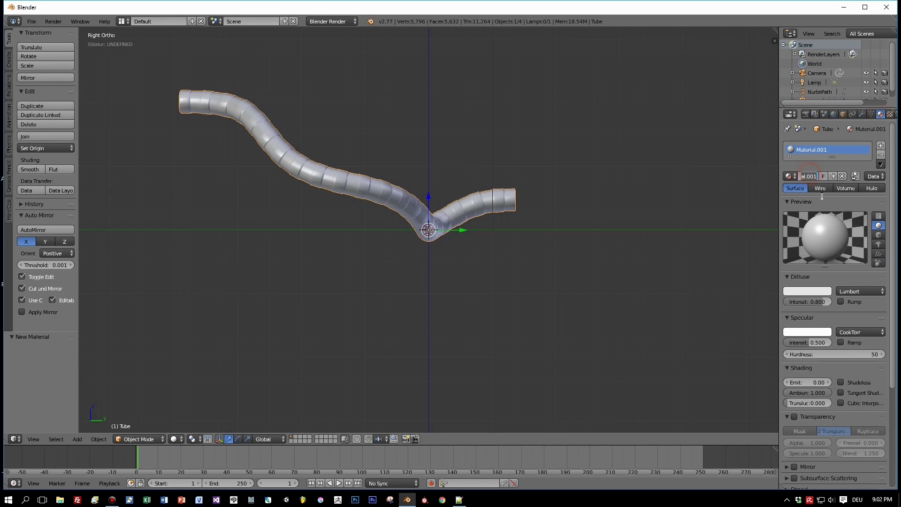
pyautogui.write('MATUBE')
pyautogui.press('Return')
pyautogui.press('Return')
pyautogui.click(812, 292)
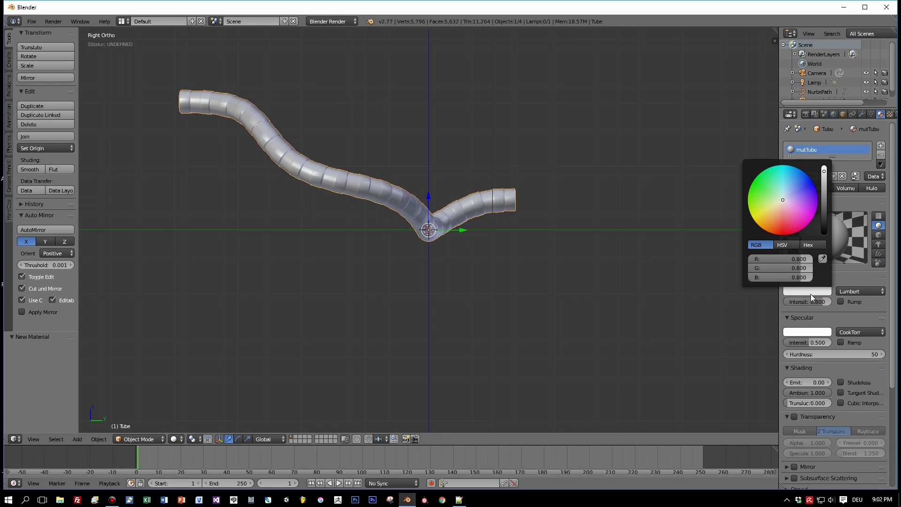
pyautogui.click(811, 296)
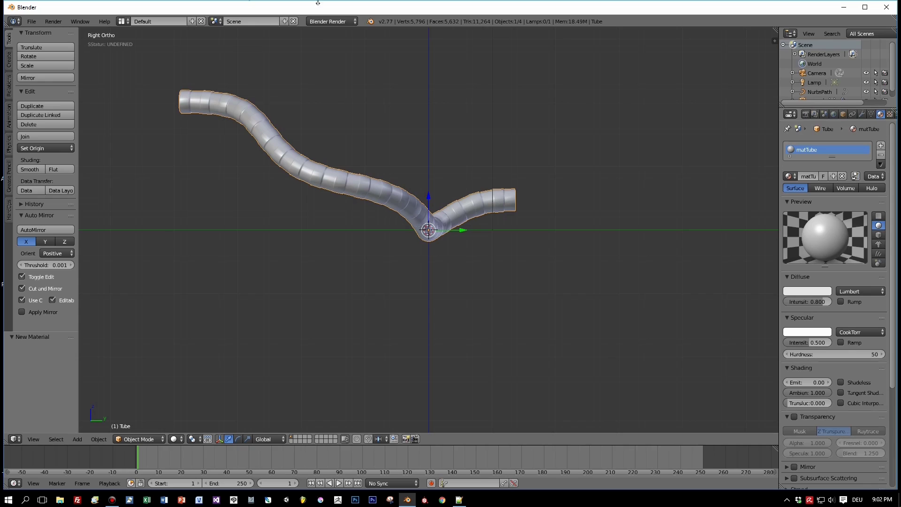
# Step: Switch the render engine to Cycles and make the tube material's surface a node-based Mix Shader
pyautogui.click(332, 21)
pyautogui.click(331, 53)
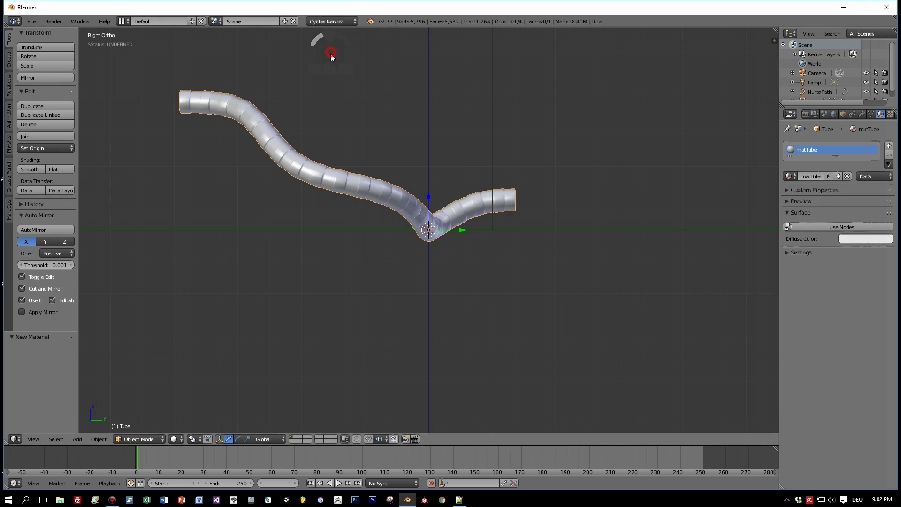
pyautogui.click(843, 227)
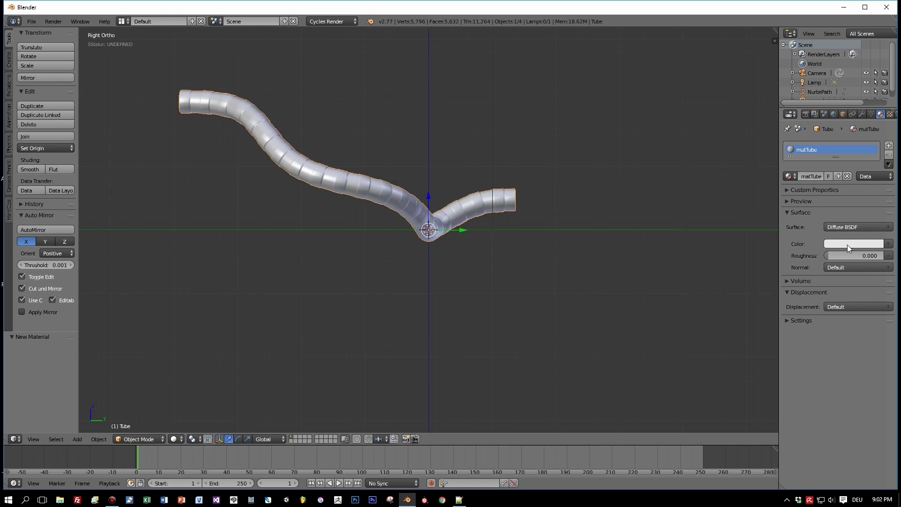
pyautogui.click(844, 229)
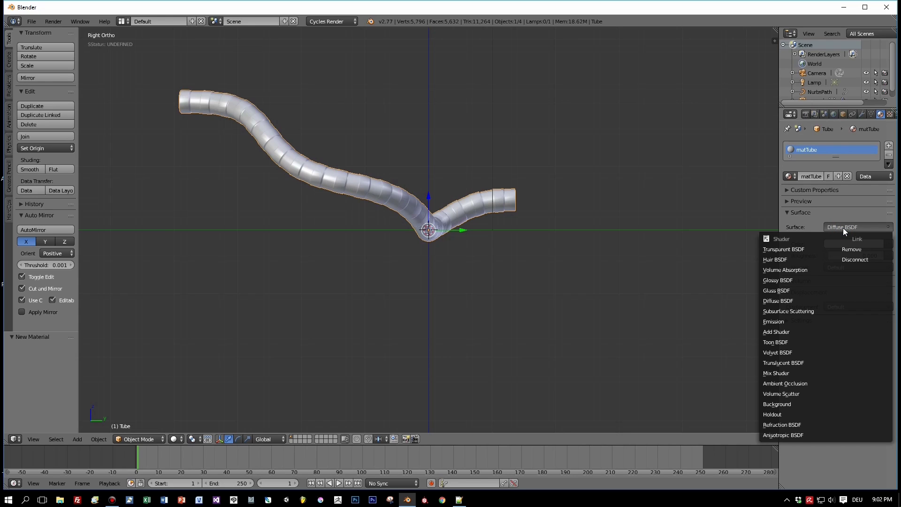
pyautogui.click(787, 373)
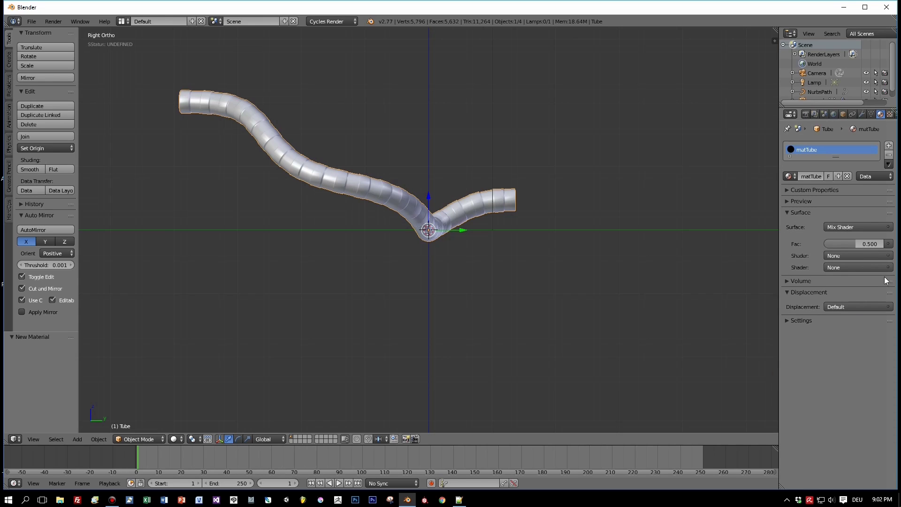
# Step: Set the mix's first shader to Glossy BSDF with a dark grey colour of about 0.024, and display the viewport as Rendered
pyautogui.click(853, 255)
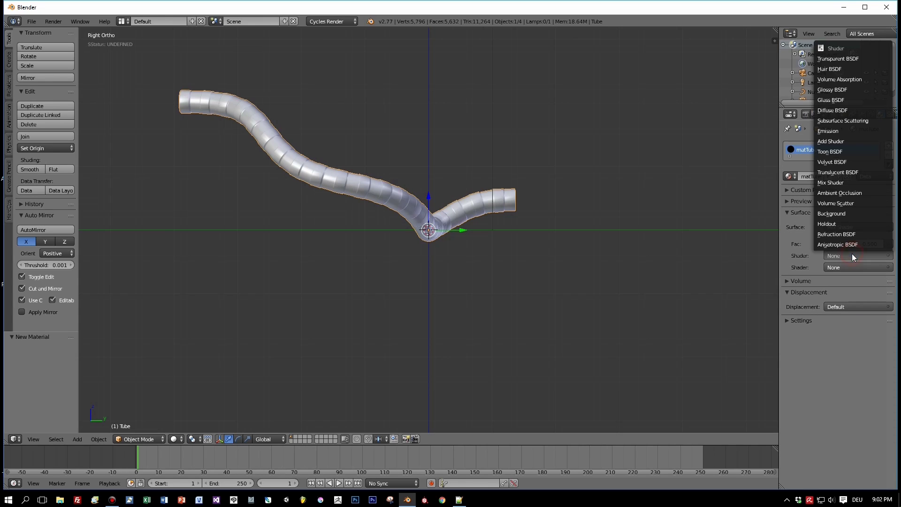
pyautogui.click(847, 90)
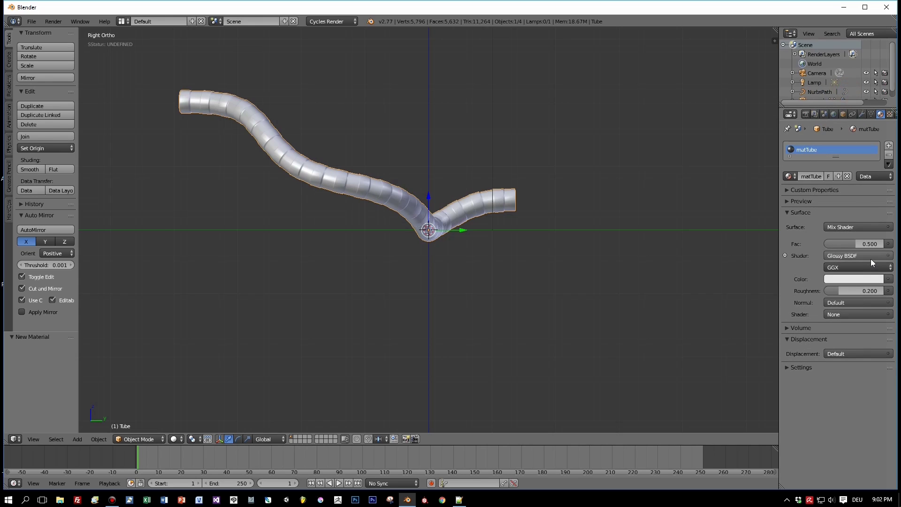
pyautogui.click(853, 279)
pyautogui.moveTo(876, 174); pyautogui.dragTo(876, 202)
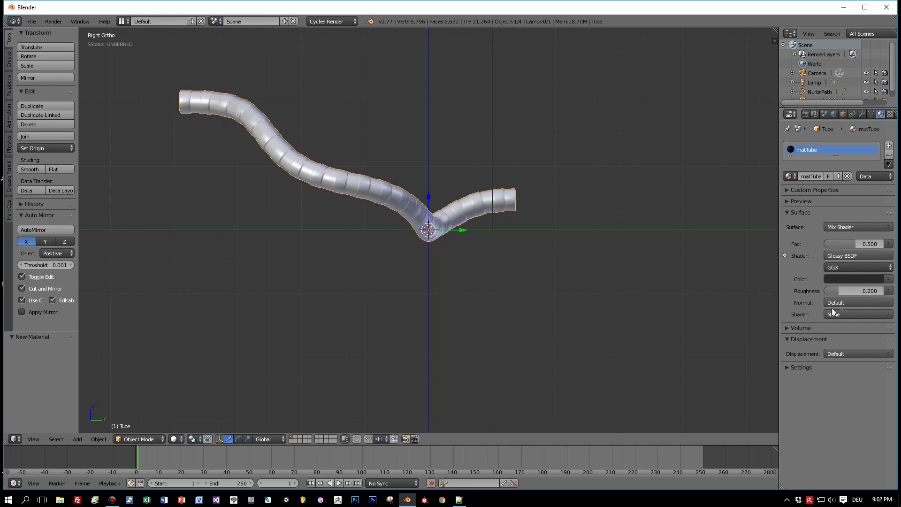
pyautogui.click(174, 439)
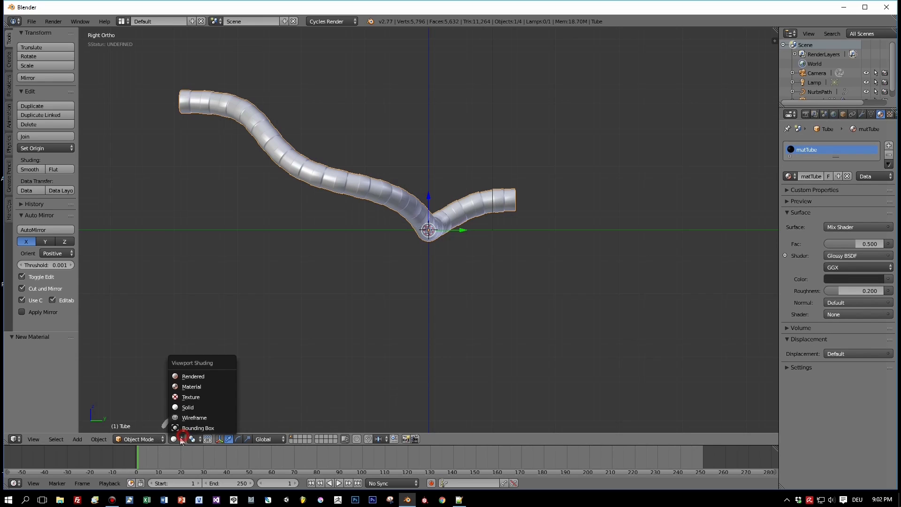
pyautogui.click(207, 377)
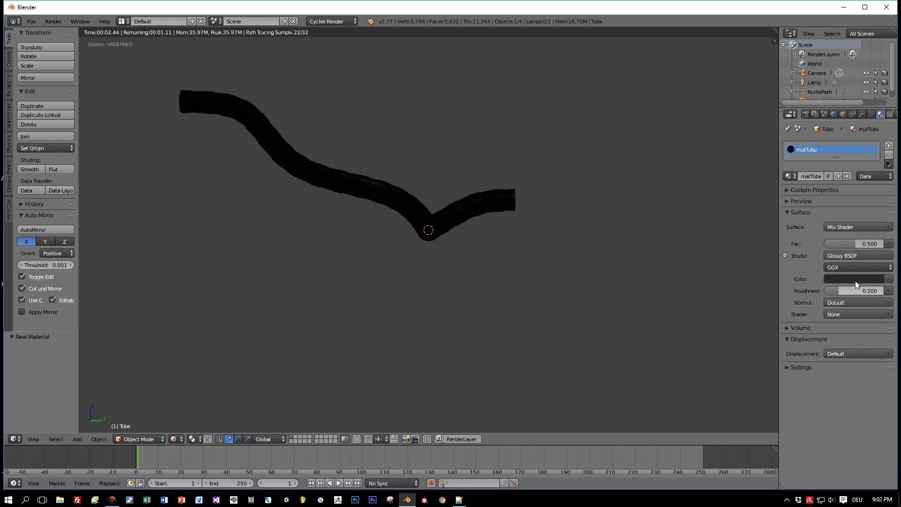
# Step: Set the mix's second shader to Diffuse BSDF and darken its colour to a dark grey
pyautogui.click(844, 313)
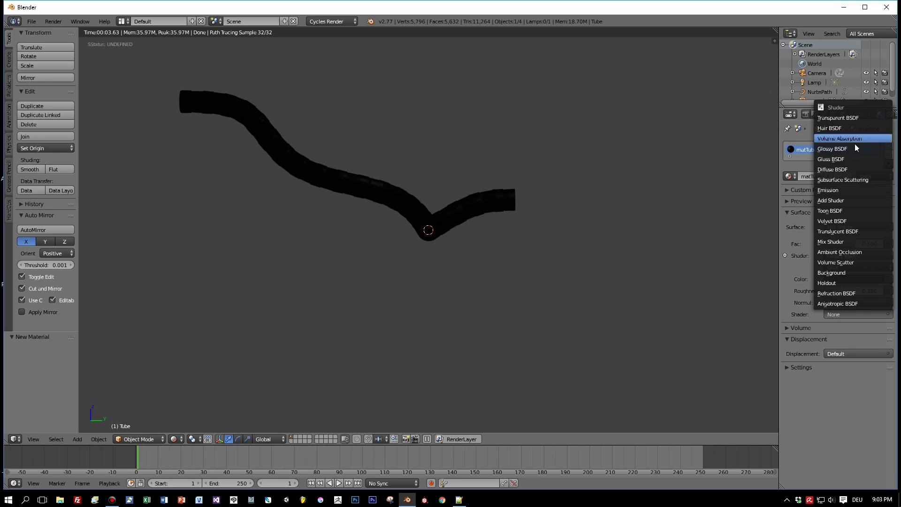
pyautogui.click(848, 169)
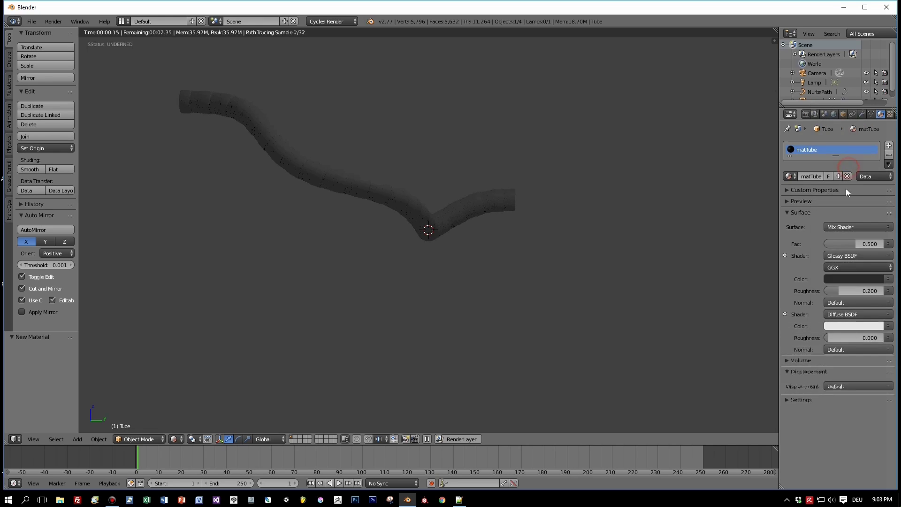
pyautogui.click(853, 329)
pyautogui.moveTo(879, 200); pyautogui.dragTo(878, 237)
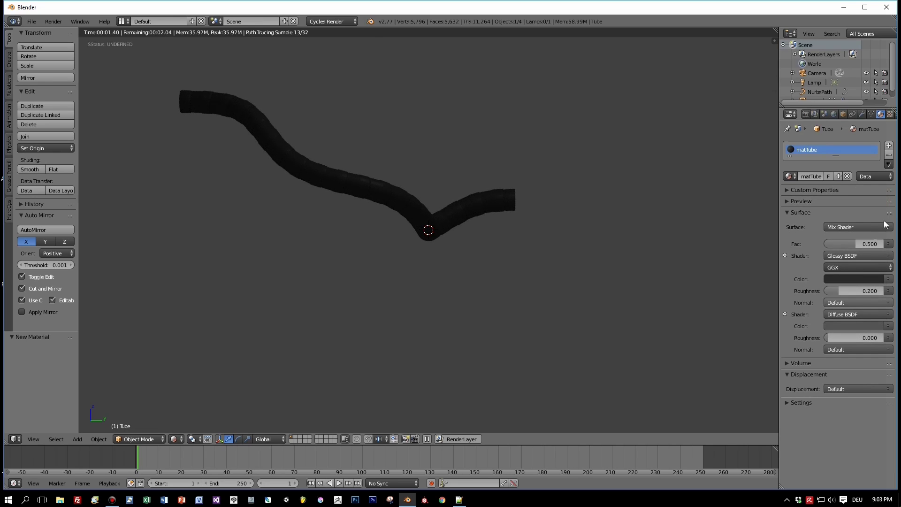
# Step: Lighten the Glossy BSDF's colour to a brighter grey and check the rendered tube up close
pyautogui.click(866, 280)
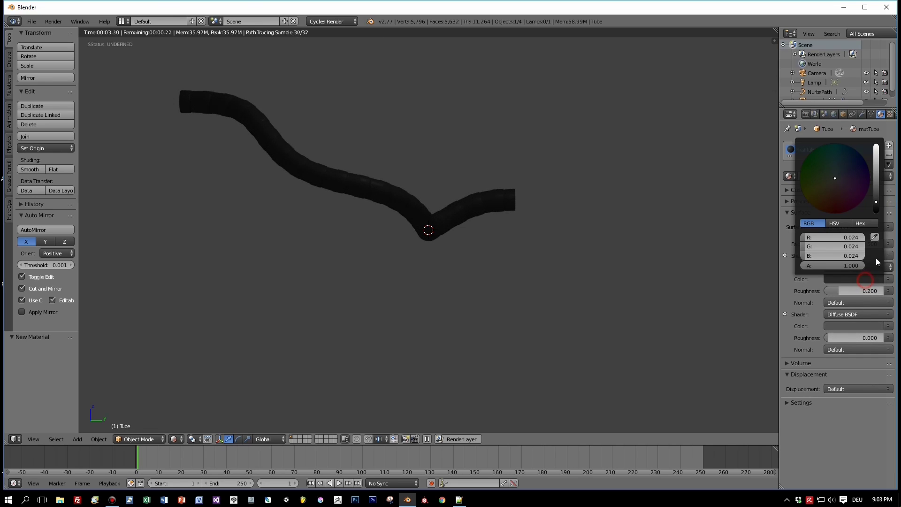
pyautogui.moveTo(877, 206); pyautogui.dragTo(877, 153)
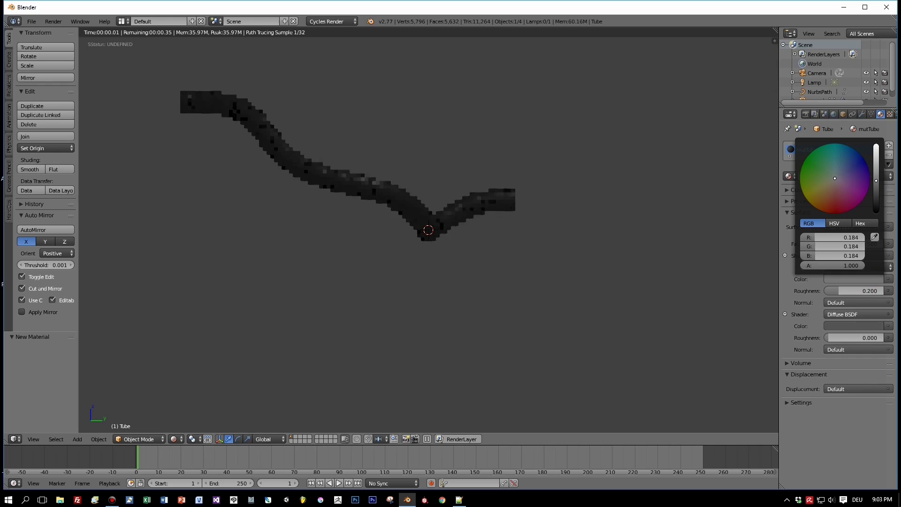
pyautogui.scroll(1, 567, 255)
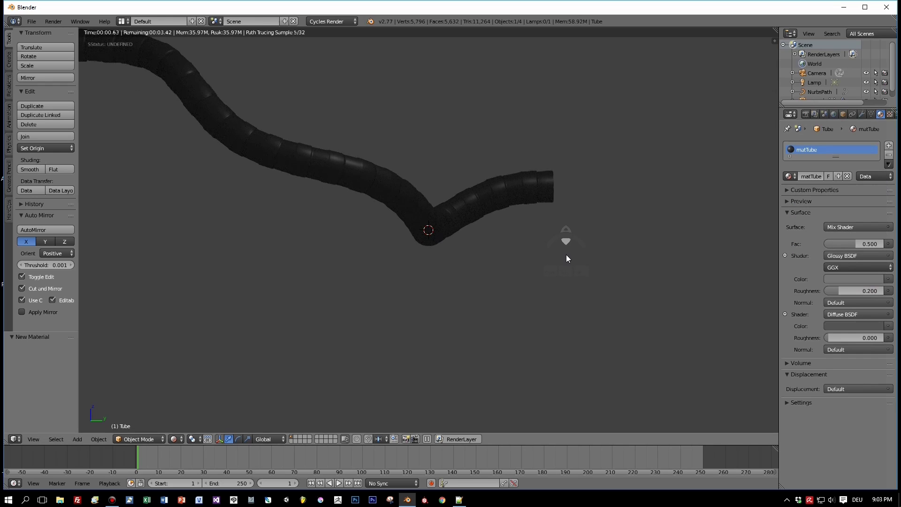
pyautogui.scroll(-3, 554, 257)
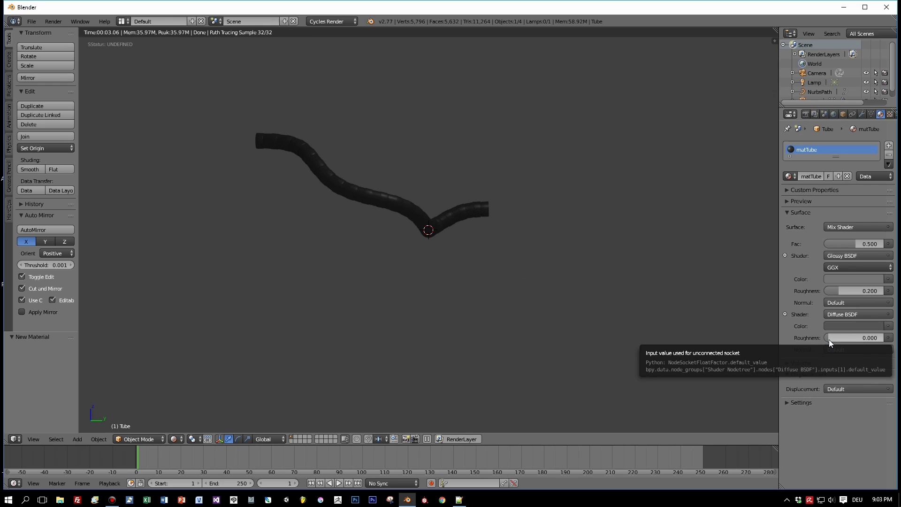
# Step: Set the Diffuse BSDF's roughness to 0.126 and the Mix Shader's factor to 0.366
pyautogui.moveTo(830, 339); pyautogui.dragTo(837, 340)
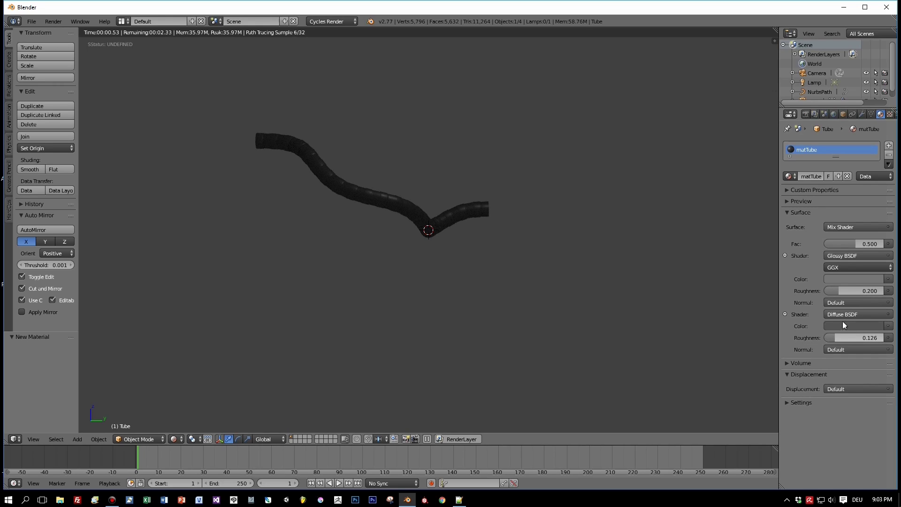
pyautogui.scroll(-1, 393, 308)
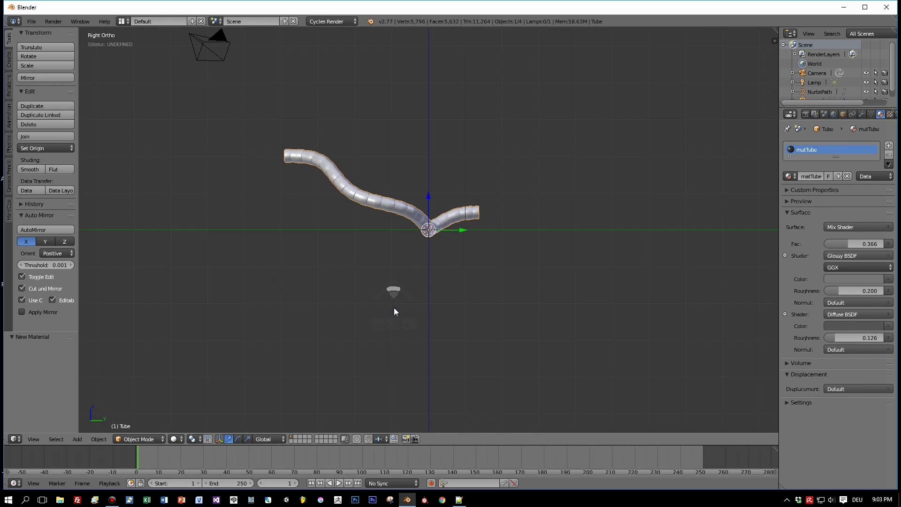
pyautogui.scroll(1, 456, 292)
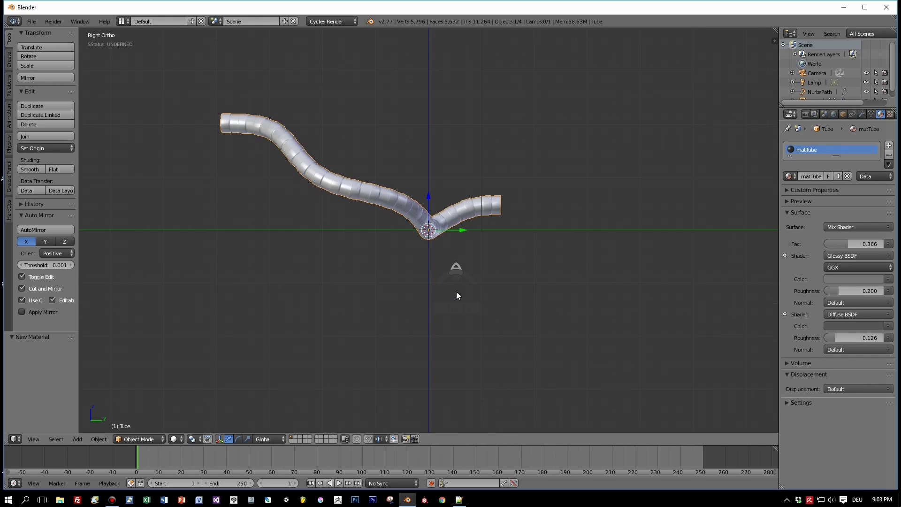
pyautogui.scroll(-3, 457, 295)
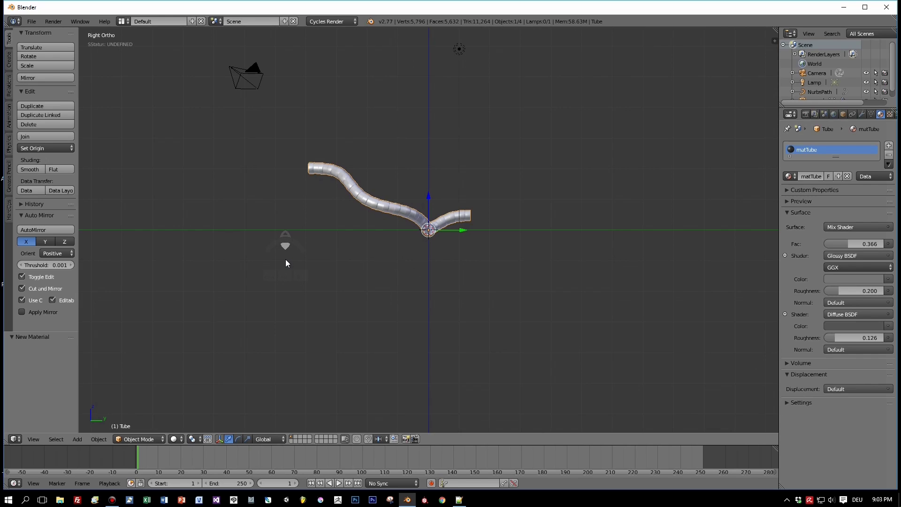
pyautogui.hotkey('shift', 'a')
pyautogui.moveTo(286, 261)
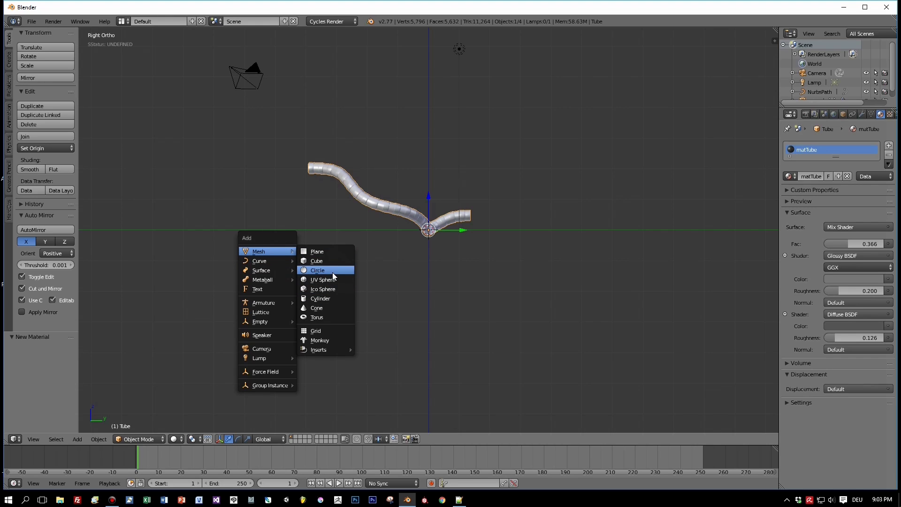
pyautogui.click(332, 291)
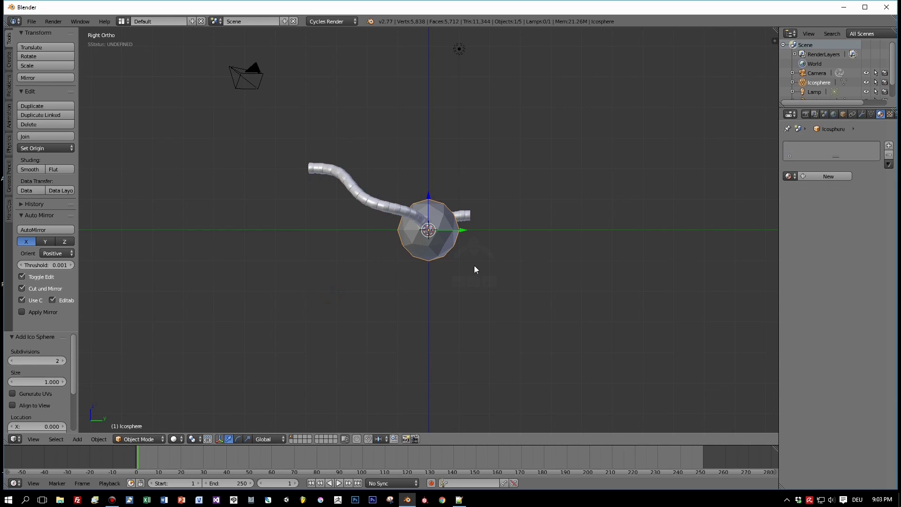
pyautogui.hotkey('ctrl', 'z')
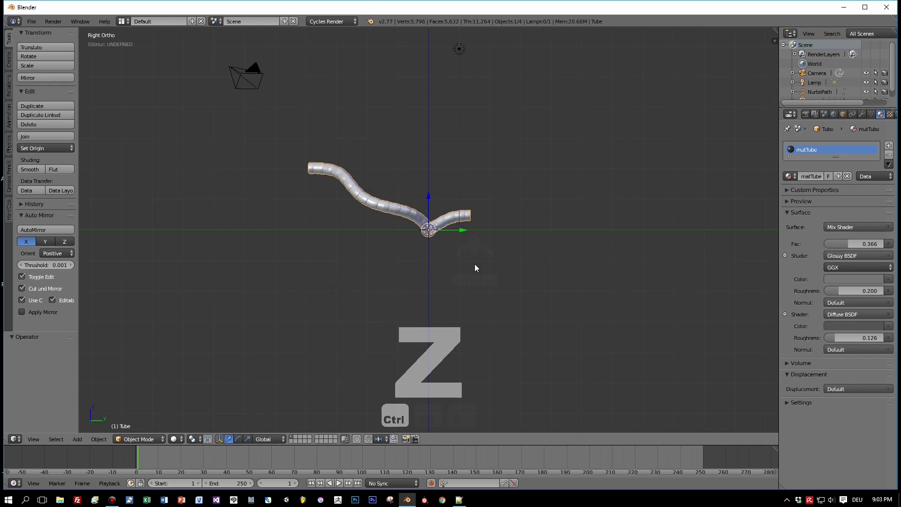
# Step: Add a cylinder at the origin, scale it to 0.396 and rotate it 90° about the X axis
pyautogui.hotkey('shift', 'a')
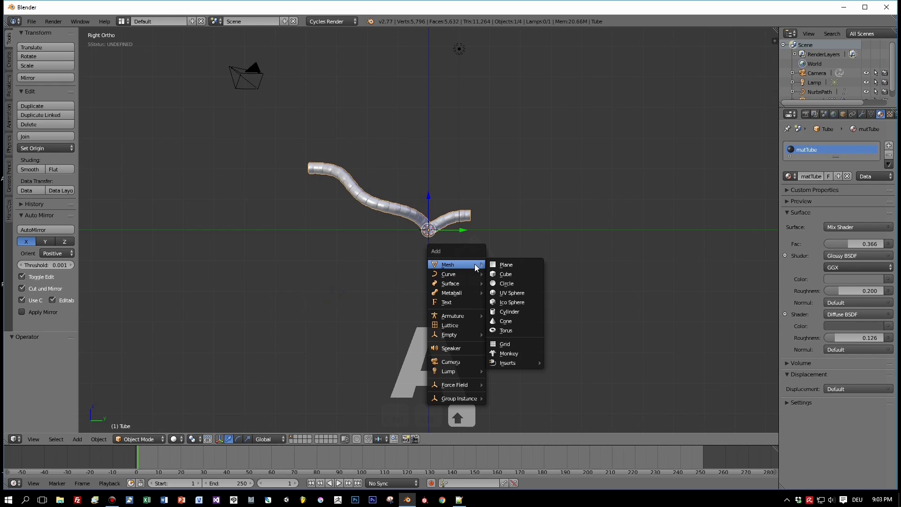
pyautogui.click(519, 311)
pyautogui.press('s')
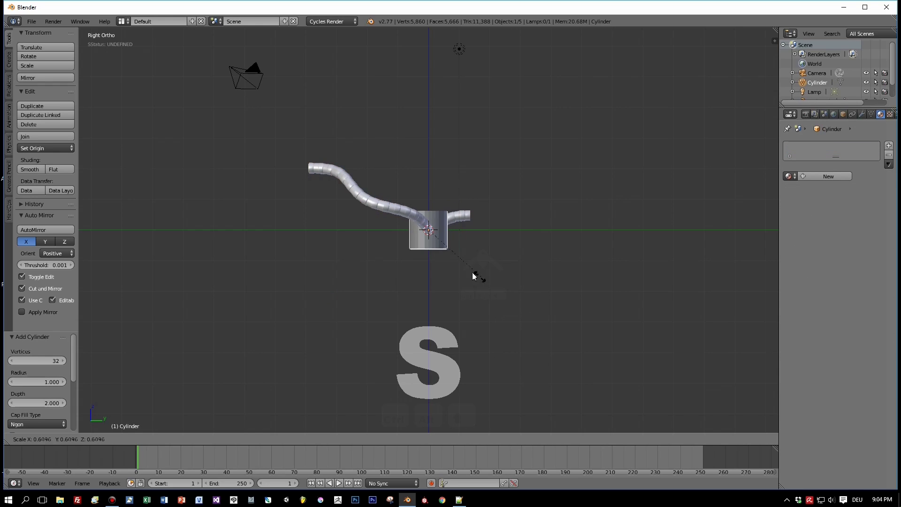
pyautogui.click(460, 268)
pyautogui.press('r')
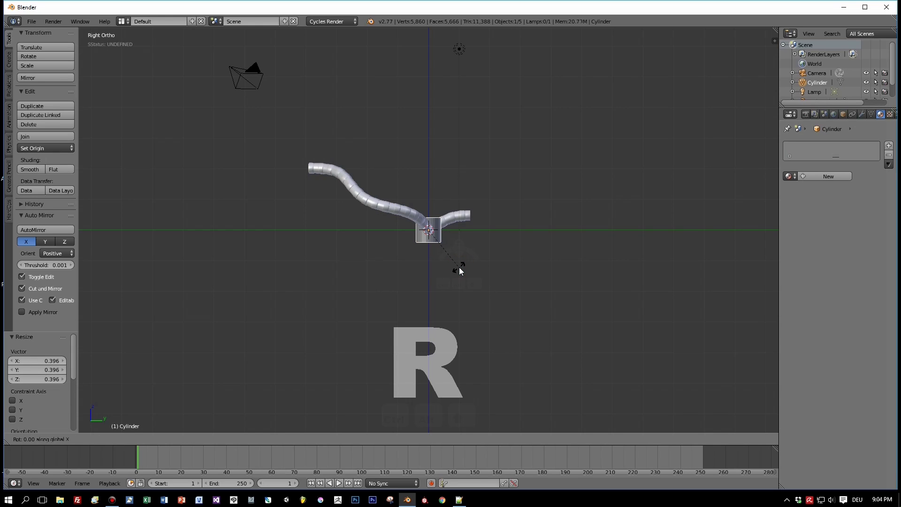
pyautogui.press('Return')
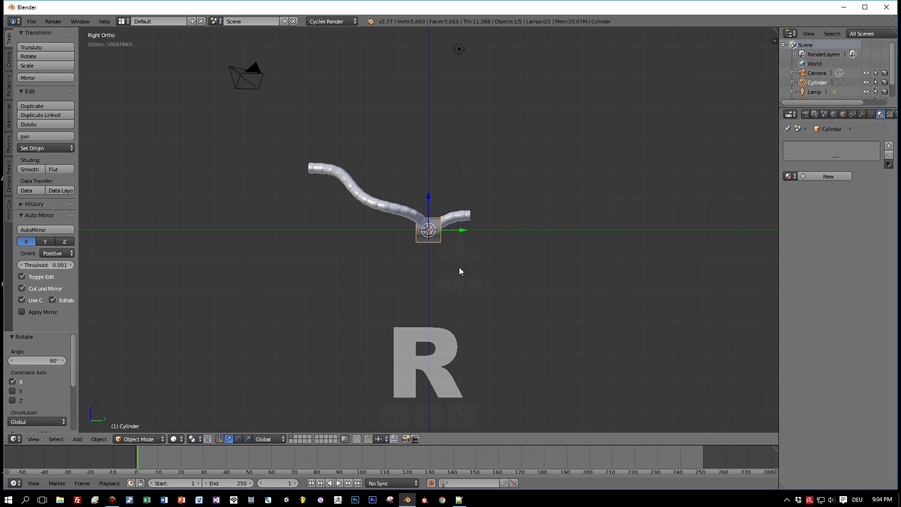
# Step: Move the cylinder about -3.766 along Y towards the tube's far end and scale it to 0.674
pyautogui.press('g')
pyautogui.press('y')
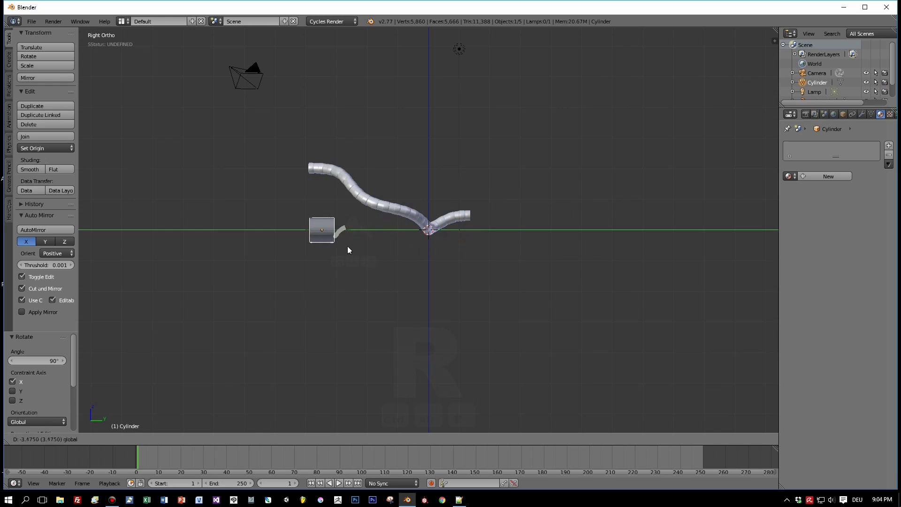
pyautogui.click(344, 237)
pyautogui.press('s')
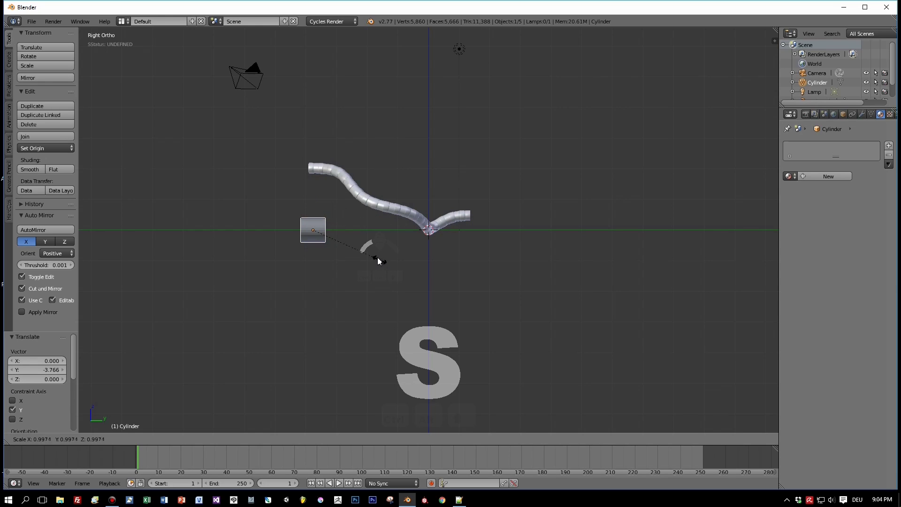
pyautogui.click(361, 256)
# Step: Line the cylinder up with the tube's open end by moving it about 2.021 along Z and 1.24 along X
pyautogui.moveTo(361, 255); pyautogui.dragTo(542, 237, button='middle')
pyautogui.press('KP_1')
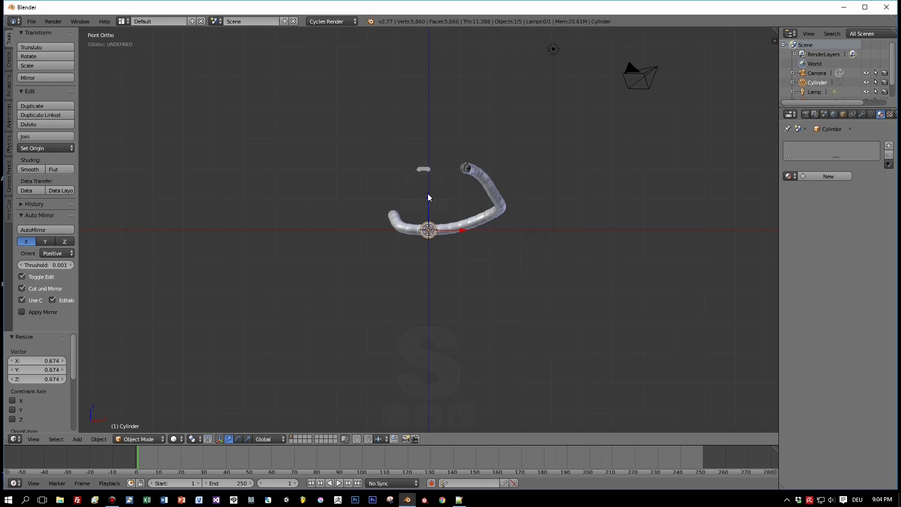
pyautogui.moveTo(429, 193); pyautogui.dragTo(435, 167)
pyautogui.click(443, 131)
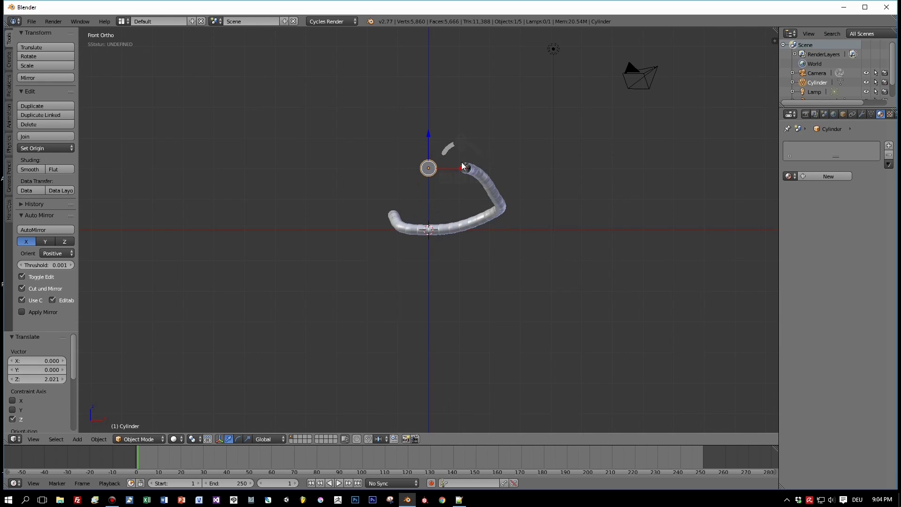
pyautogui.press('g')
pyautogui.press('x')
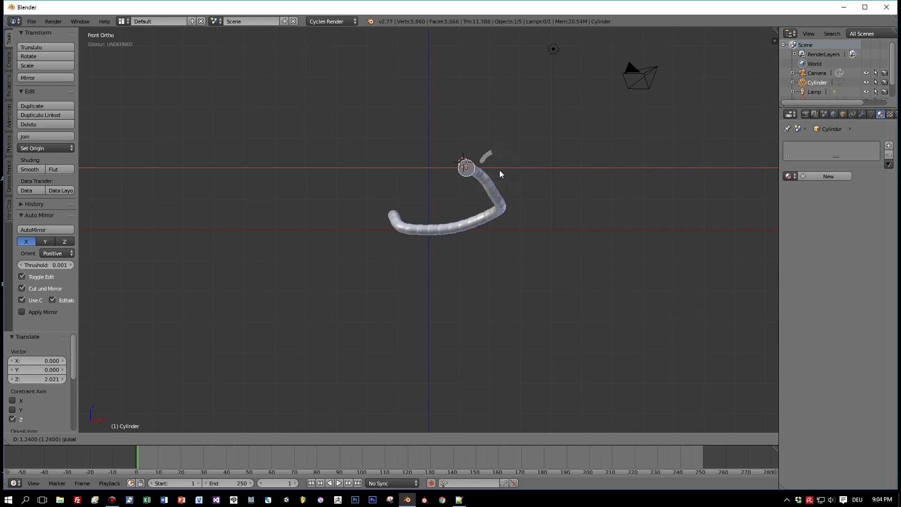
pyautogui.click(501, 171)
# Step: Move the cylinder about -0.486 along Y away from the tube end and flatten it along Y to about 0.466
pyautogui.press('f')
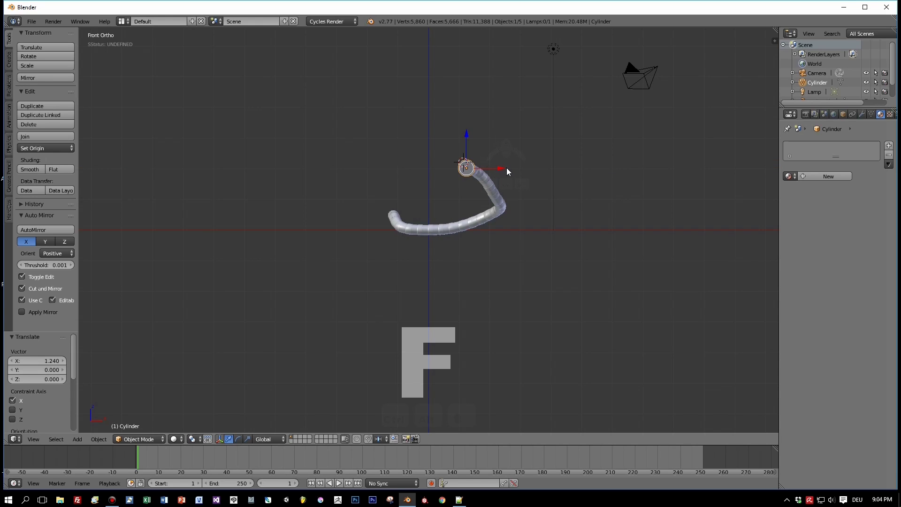
pyautogui.press('KP_Decimal')
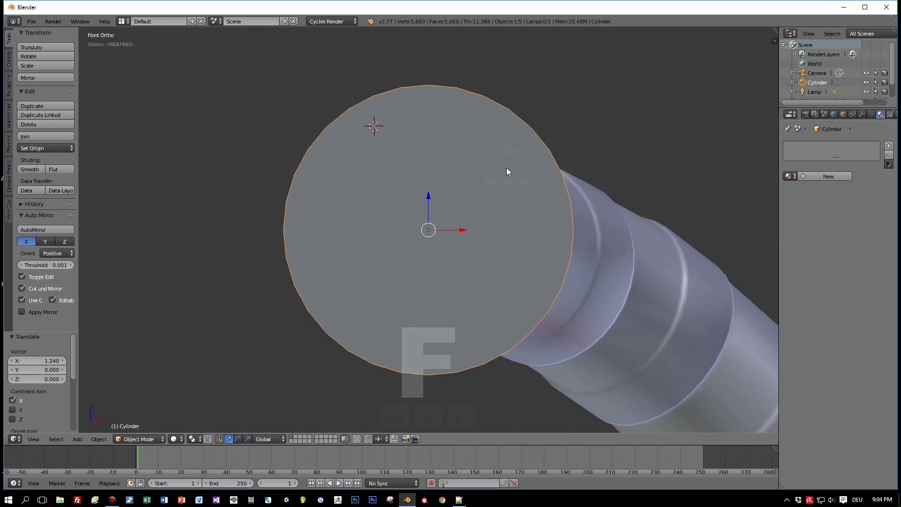
pyautogui.scroll(-2, 541, 150)
pyautogui.moveTo(542, 150); pyautogui.dragTo(511, 198, button='middle')
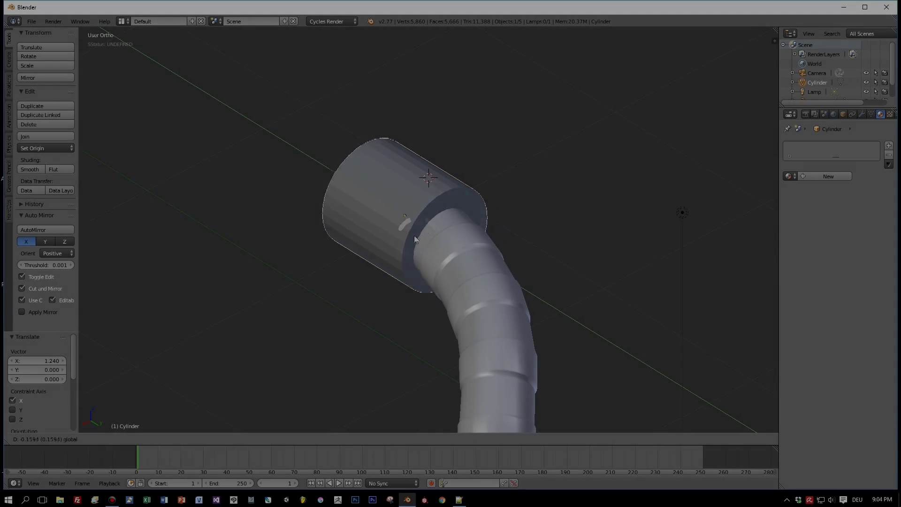
pyautogui.press('g')
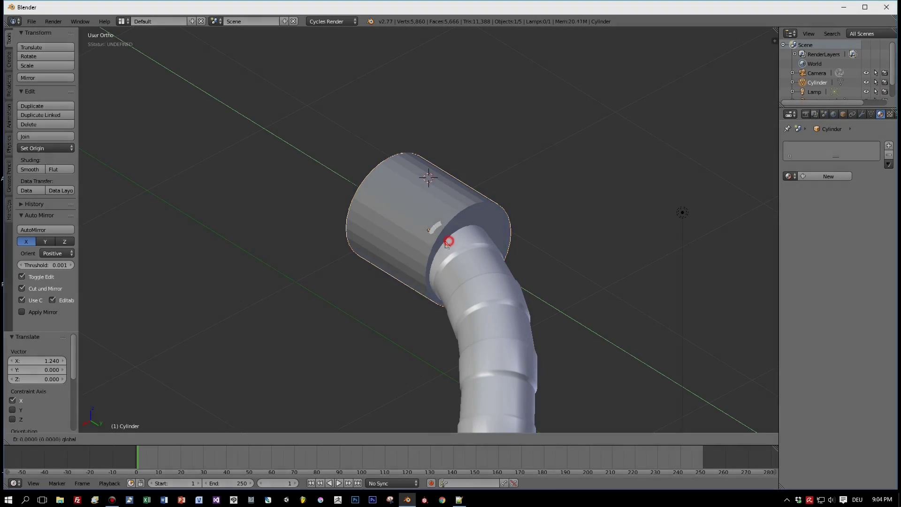
pyautogui.moveTo(445, 243); pyautogui.dragTo(375, 201)
pyautogui.moveTo(392, 205); pyautogui.dragTo(481, 218, button='middle')
pyautogui.press('s')
pyautogui.press('y')
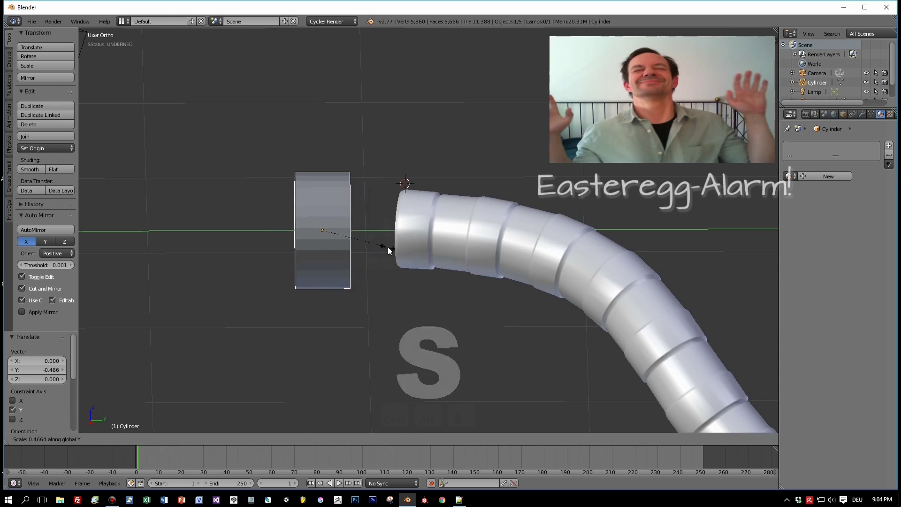
pyautogui.click(387, 251)
# Step: Delete both end cap faces of the cylinder in Edit Mode to leave an open ring
pyautogui.moveTo(388, 252); pyautogui.dragTo(301, 221, button='middle')
pyautogui.scroll(-1, 496, 244)
pyautogui.click(148, 439)
pyautogui.click(149, 418)
pyautogui.click(292, 439)
pyautogui.rightClick(370, 253)
pyautogui.press('x')
pyautogui.click(370, 255)
pyautogui.rightClick(377, 206)
pyautogui.press('x')
pyautogui.click(378, 207)
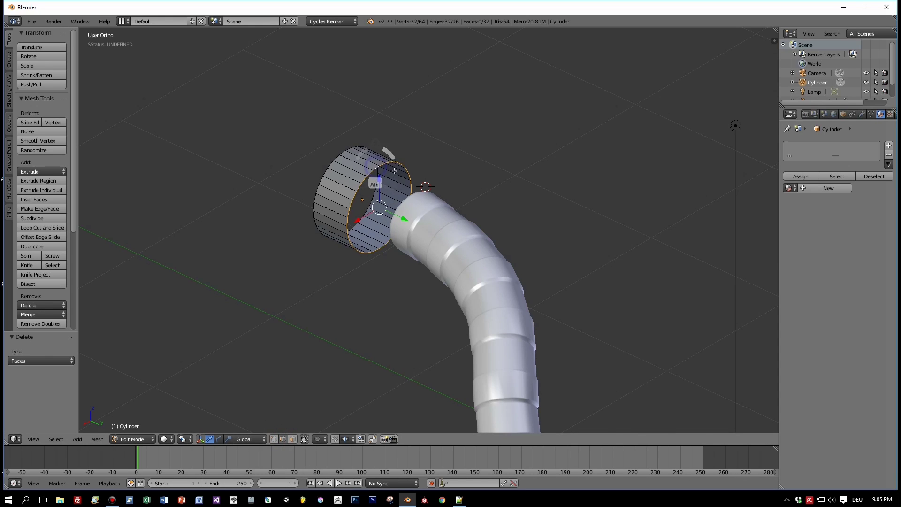
# Step: Extrude the ring's rim facing the tube inward at scale 0.741, and extrude the inner loop along Y into a short collar
pyautogui.moveTo(394, 171); pyautogui.dragTo(415, 210, button='middle')
pyautogui.hotkey('ctrl', 'b')
pyautogui.rightClick(521, 215)
pyautogui.press('e')
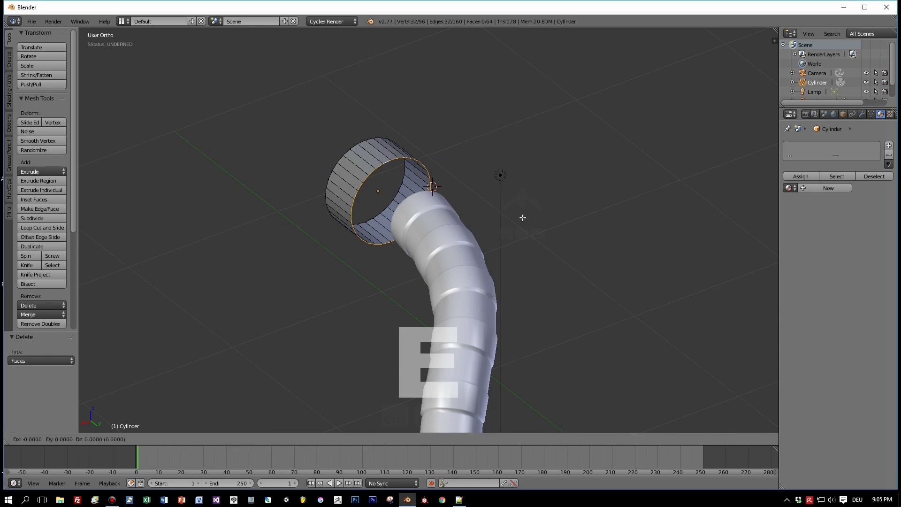
pyautogui.rightClick(521, 215)
pyautogui.press('s')
pyautogui.click(486, 219)
pyautogui.press('e')
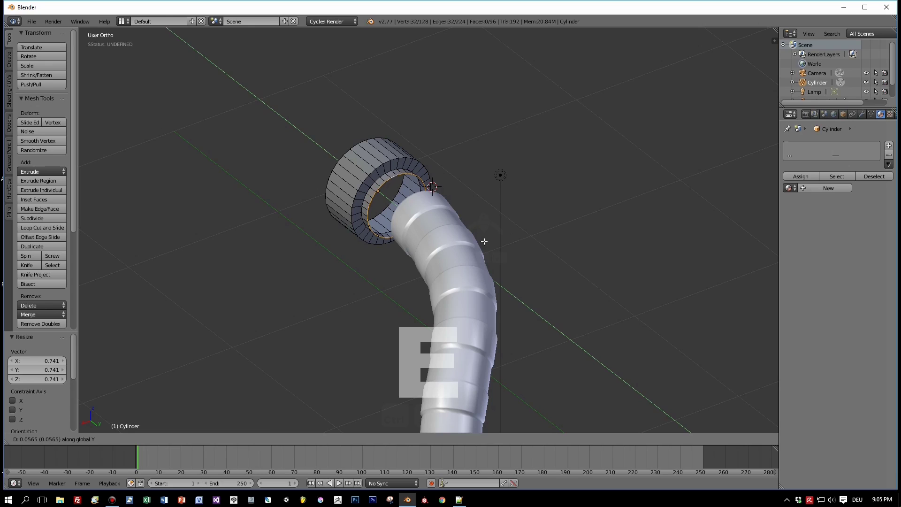
pyautogui.rightClick(483, 242)
# Step: Narrow the collar's extruded front loop to a scale of about 0.77 and extrude it -0.104 along Y into the ring
pyautogui.press('s')
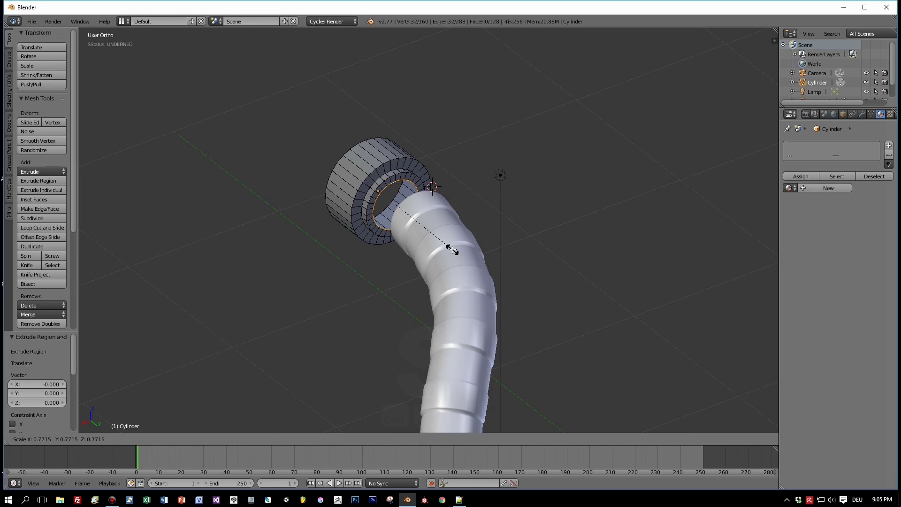
pyautogui.click(451, 250)
pyautogui.scroll(2, 427, 260)
pyautogui.press('e')
pyautogui.press('y')
pyautogui.click(414, 261)
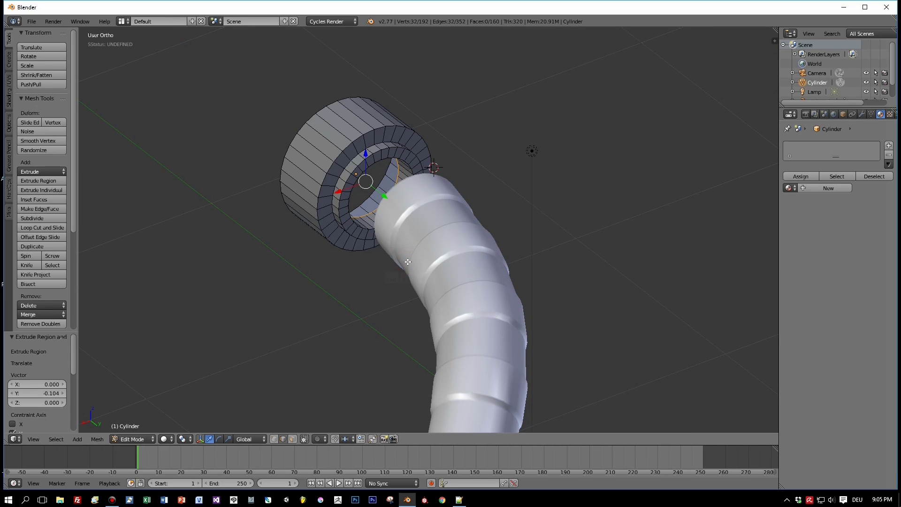
# Step: Extrude the recessed loop inward at scale 0.544 and extrude it slightly deeper along negative Y
pyautogui.press('e')
pyautogui.rightClick(407, 259)
pyautogui.press('s')
pyautogui.click(393, 222)
pyautogui.press('e')
pyautogui.press('y')
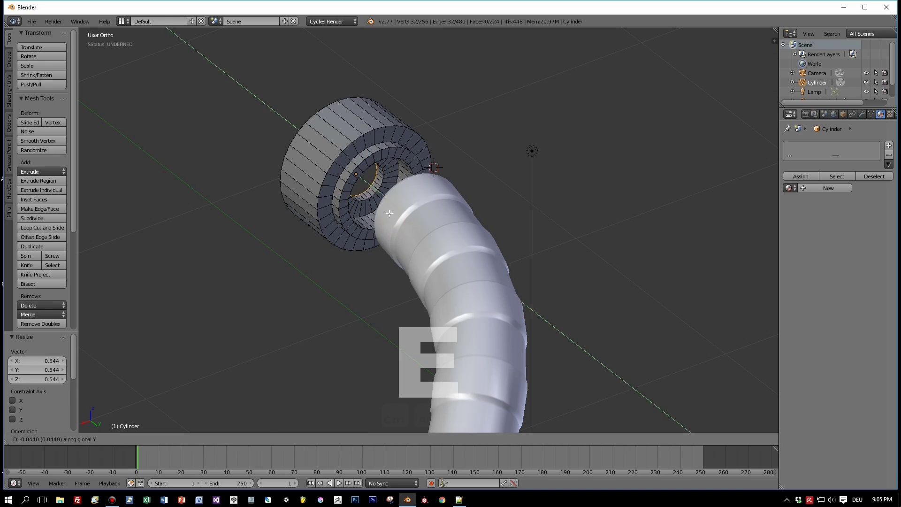
pyautogui.click(389, 215)
# Step: Close the connector's innermost opening with a face
pyautogui.scroll(-3, 392, 214)
pyautogui.moveTo(396, 214); pyautogui.dragTo(579, 213, button='middle')
pyautogui.scroll(5, 454, 279)
pyautogui.press('f')
pyautogui.moveTo(455, 278); pyautogui.dragTo(326, 110, button='middle')
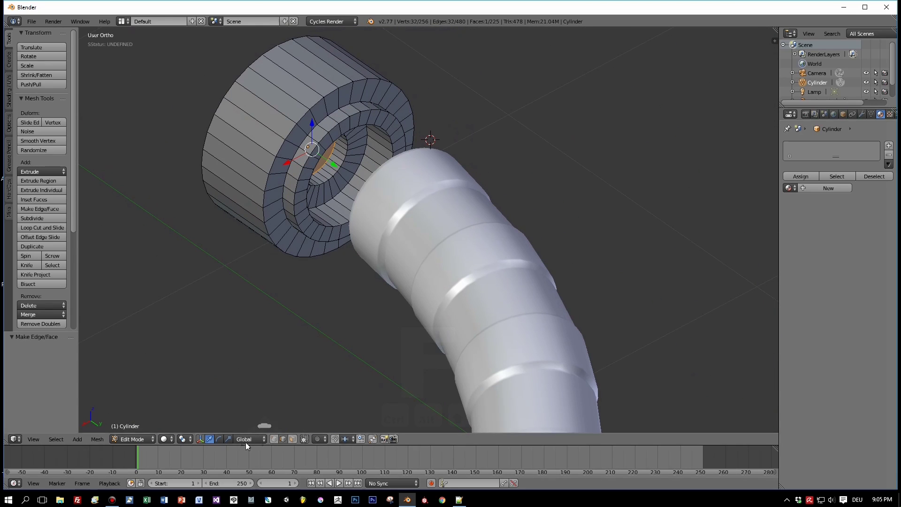
# Step: Bevel the connector's outer rim by 0.067 with two segments, and bevel two of the collar's edge loops
pyautogui.hotkey('ctrl', 'b')
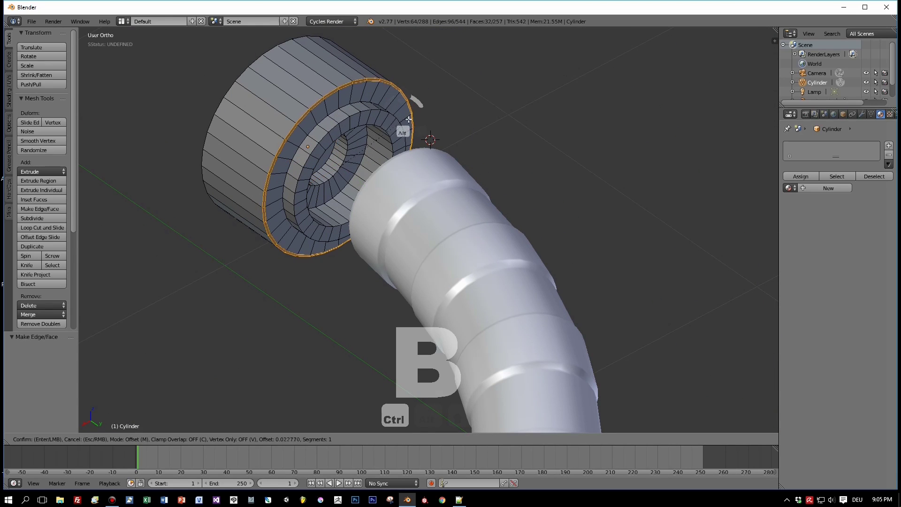
pyautogui.click(435, 143)
pyautogui.keyDown('alt'); pyautogui.rightClick(420, 139); pyautogui.keyUp('alt')
pyautogui.hotkey('ctrl', 'b')
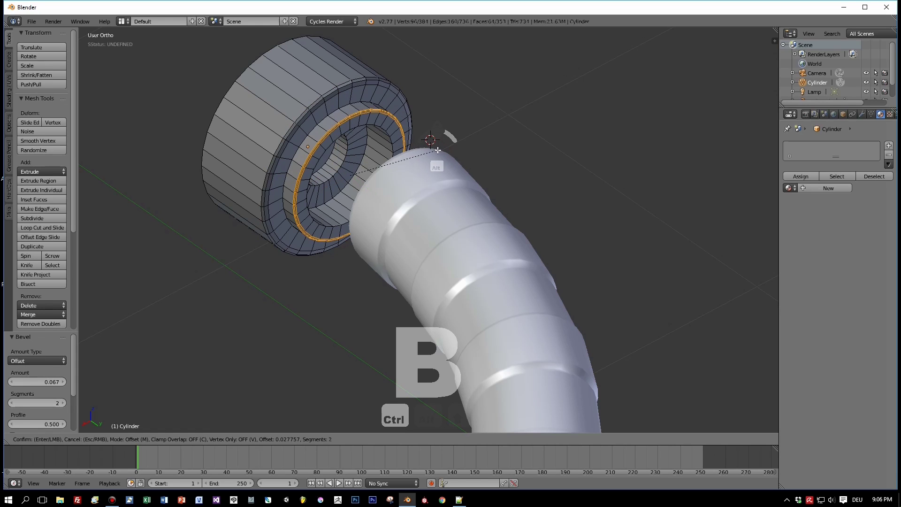
pyautogui.click(437, 150)
pyautogui.keyDown('alt'); pyautogui.rightClick(338, 109); pyautogui.keyUp('alt')
pyautogui.hotkey('ctrl', 'b')
pyautogui.click(449, 137)
# Step: Apply smooth shading to the connector in Object Mode
pyautogui.press('Tab')
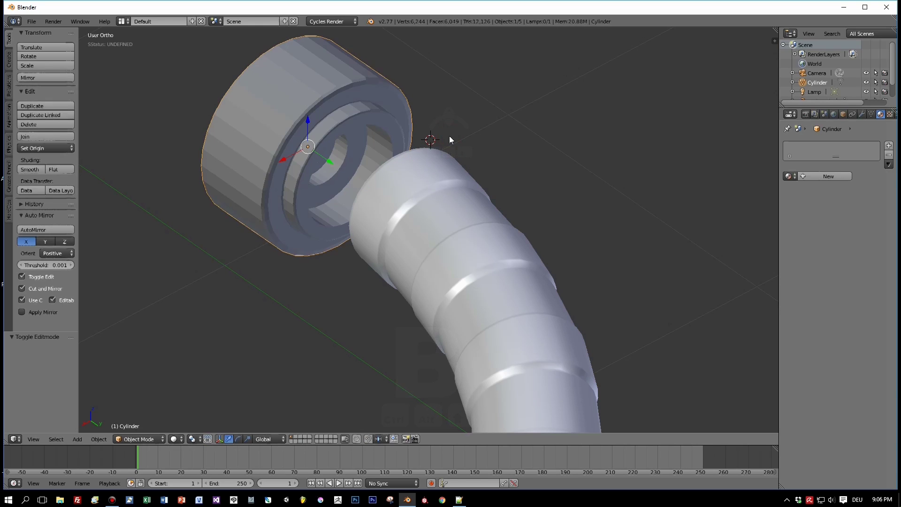
pyautogui.press('Tab')
# Step: Bevel the collar's inner edge by 0.019 and the recess's inner edge loop by about 0.015, with two segments each
pyautogui.press('Tab')
pyautogui.click(32, 169)
pyautogui.press('Tab')
pyautogui.scroll(2, 364, 101)
pyautogui.keyDown('alt'); pyautogui.rightClick(377, 105); pyautogui.keyUp('alt')
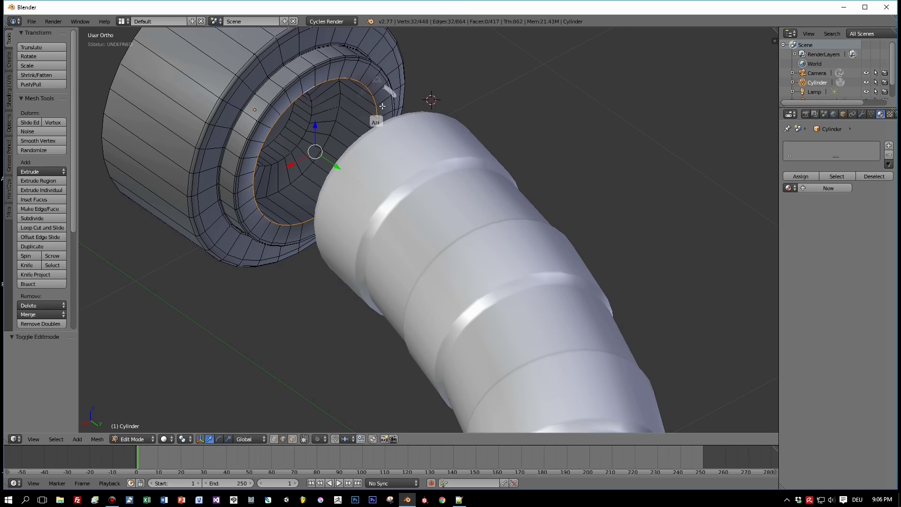
pyautogui.hotkey('ctrl', 'b')
pyautogui.click(503, 155)
pyautogui.keyDown('alt'); pyautogui.rightClick(340, 104); pyautogui.keyUp('alt')
pyautogui.hotkey('ctrl', 'b')
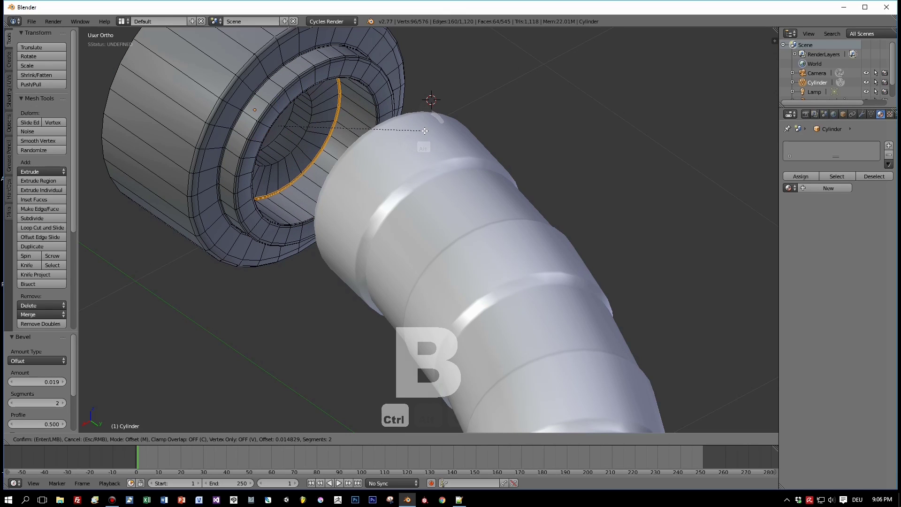
pyautogui.click(426, 132)
pyautogui.press('Tab')
# Step: Rename the cylinder object as "connection"
pyautogui.scroll(-5, 453, 169)
pyautogui.keyDown('alt'); pyautogui.moveTo(454, 170); pyautogui.dragTo(488, 162, button='middle'); pyautogui.keyUp('alt')
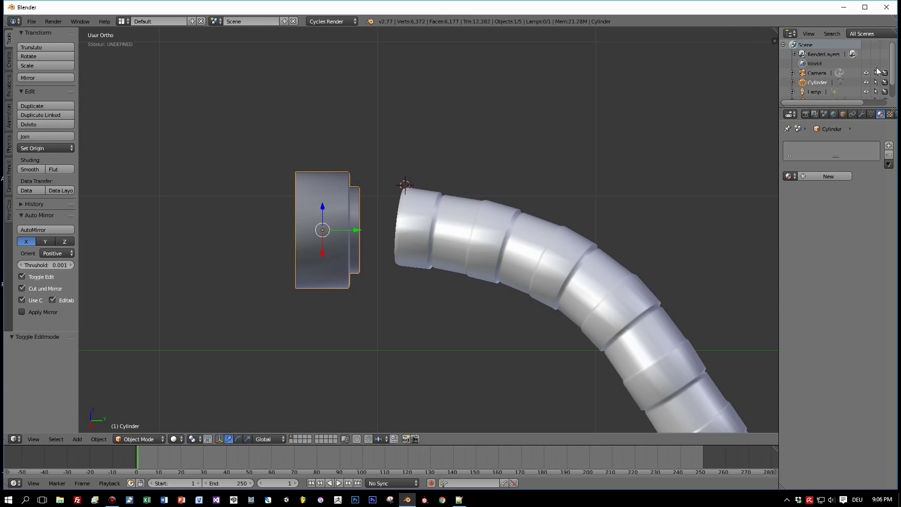
pyautogui.click(824, 70)
pyautogui.write('connection')
pyautogui.press('Return')
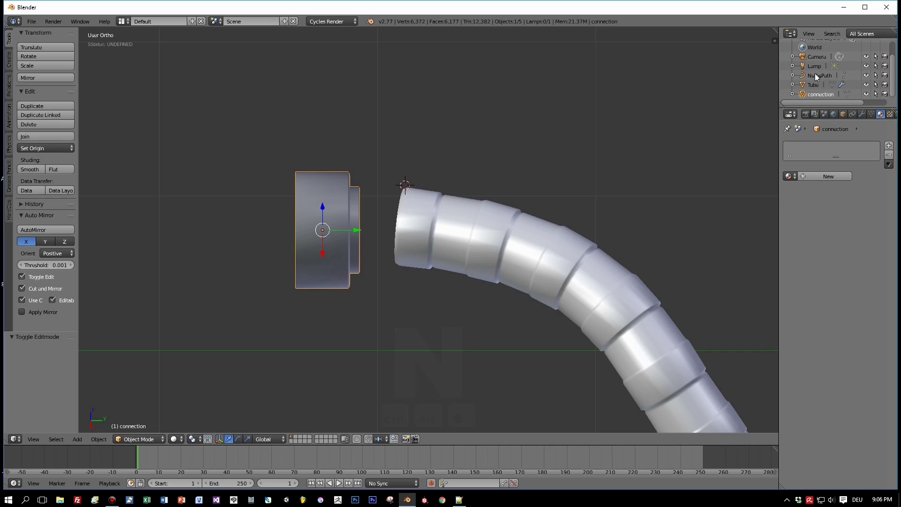
# Step: Extrude the NURBS path's end point about -0.417 along Y into the connector
pyautogui.click(816, 75)
pyautogui.scroll(-6, 474, 221)
pyautogui.press('Tab')
pyautogui.press('e')
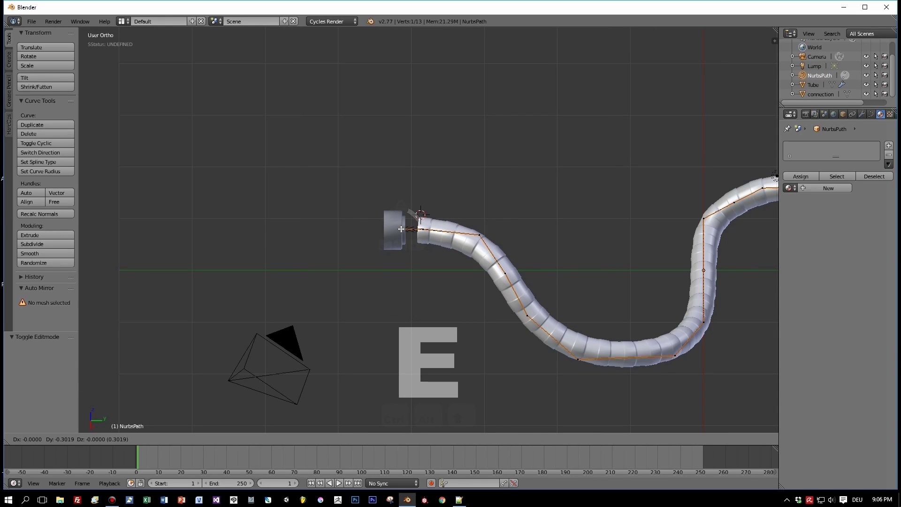
pyautogui.click(393, 228)
# Step: Nudge the path's new end point about 0.01 along X to align it with the connector, and leave Edit Mode
pyautogui.keyDown('alt'); pyautogui.moveTo(393, 230); pyautogui.dragTo(368, 279, button='middle'); pyautogui.keyUp('alt')
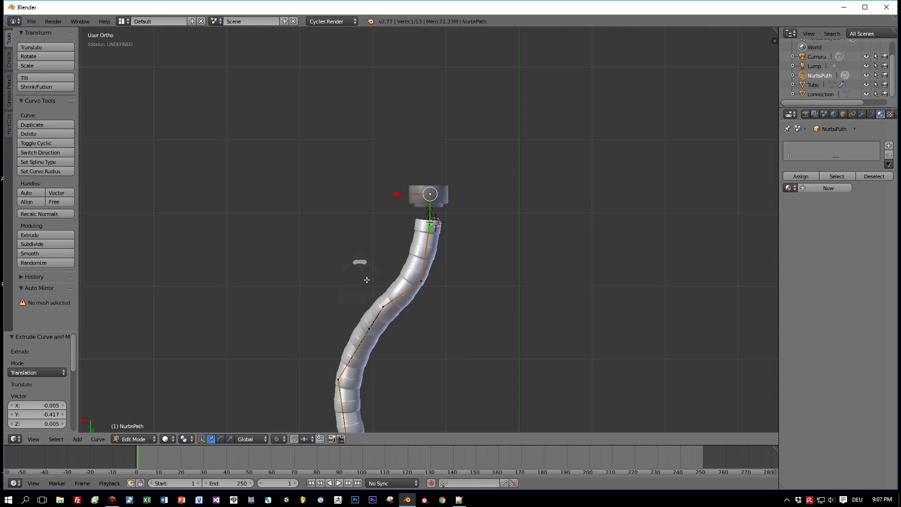
pyautogui.scroll(8, 461, 253)
pyautogui.moveTo(401, 75); pyautogui.dragTo(396, 74)
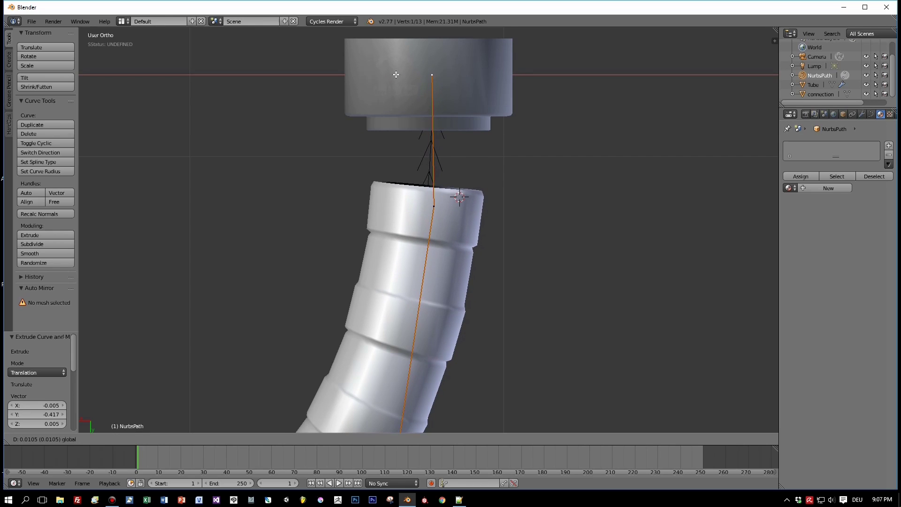
pyautogui.scroll(-7, 404, 103)
pyautogui.moveTo(437, 230); pyautogui.dragTo(565, 279, button='middle')
pyautogui.press('Tab')
# Step: Increase the tube's Array modifier count so the tube extends into the connector
pyautogui.rightClick(570, 283)
pyautogui.click(862, 114)
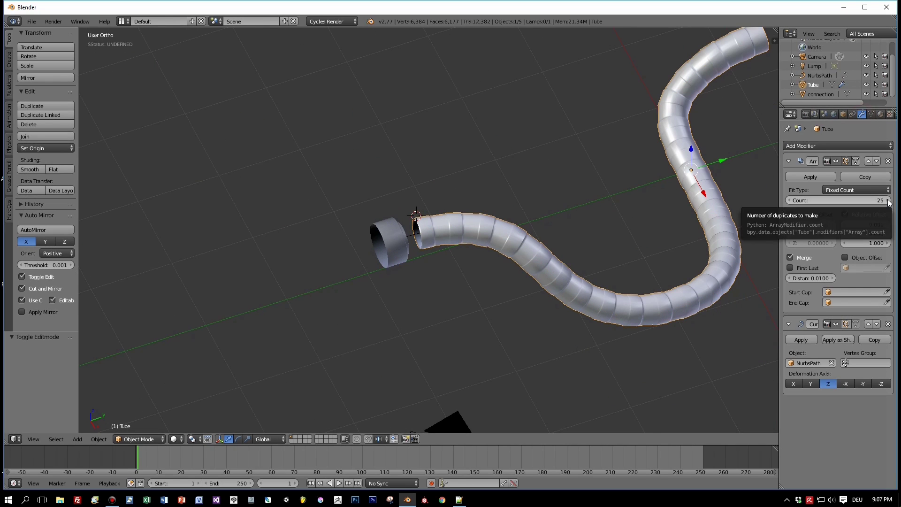
pyautogui.moveTo(582, 220); pyautogui.dragTo(542, 223, button='middle')
pyautogui.scroll(4, 535, 224)
# Step: Scale the connector slightly to fit around the tube's end
pyautogui.rightClick(351, 219)
pyautogui.moveTo(377, 223); pyautogui.dragTo(348, 221)
pyautogui.press('s')
pyautogui.click(435, 209)
pyautogui.press('Tab')
pyautogui.press('Tab')
# Step: Give the connector a new material named "matConnection" with a Glossy BSDF surface
pyautogui.click(881, 114)
pyautogui.click(816, 177)
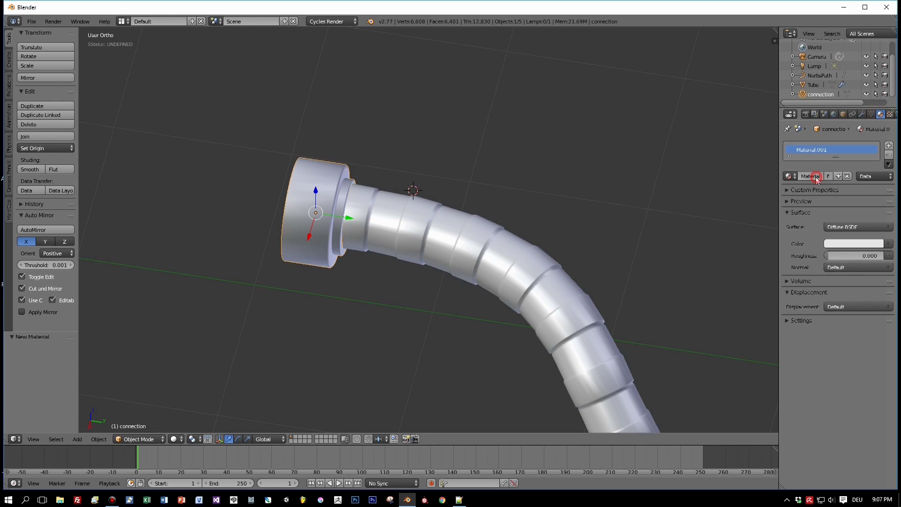
pyautogui.write('matConnection')
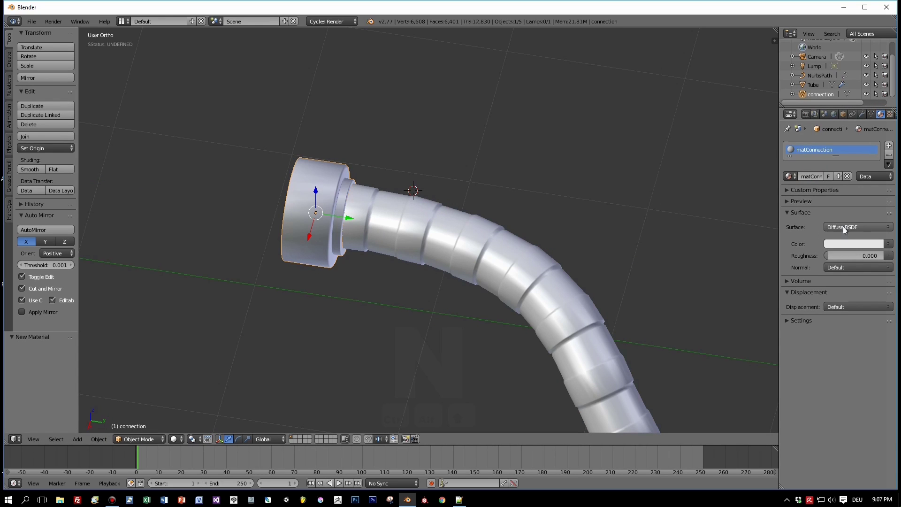
pyautogui.click(858, 227)
pyautogui.click(804, 278)
pyautogui.click(852, 255)
pyautogui.scroll(-6, 590, 203)
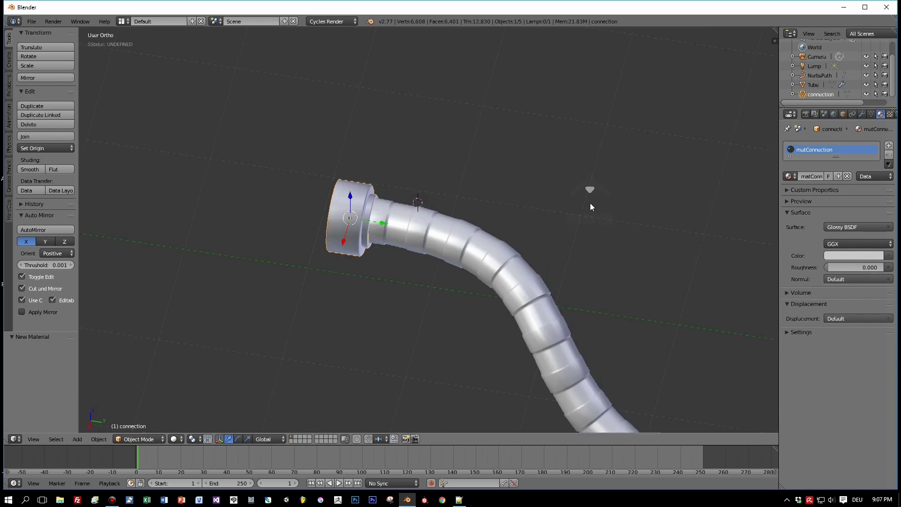
# Step: Duplicate the connector and place the copy at the tube's other end
pyautogui.press('Tab')
pyautogui.press('Tab')
pyautogui.moveTo(590, 202)
pyautogui.mouseDown(button='middle')
pyautogui.moveTo(541, 202)
pyautogui.moveTo(668, 179)
pyautogui.moveTo(595, 186)
pyautogui.mouseUp(button='middle')
pyautogui.hotkey('shift', 'd')
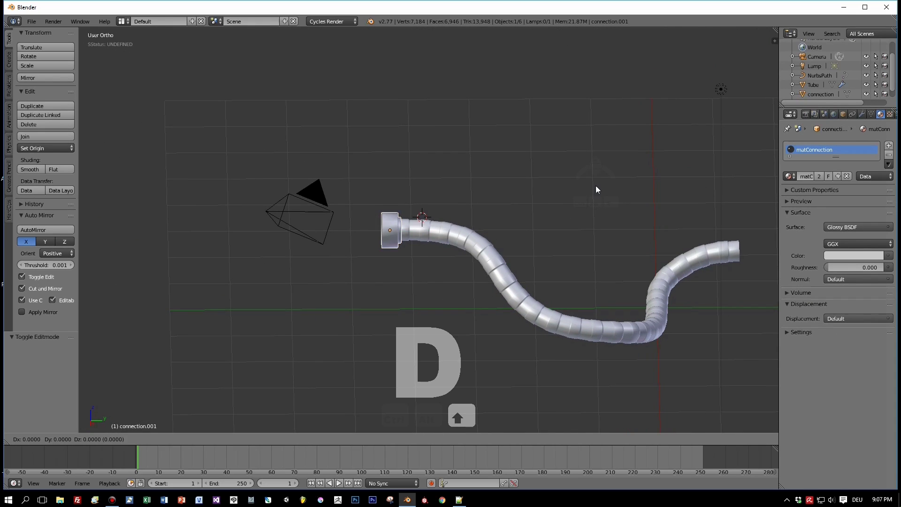
pyautogui.click(255, 202)
pyautogui.moveTo(256, 202); pyautogui.dragTo(765, 252, button='middle')
# Step: Rotate the duplicated connector 180° about the X axis
pyautogui.press('r')
pyautogui.press('x')
pyautogui.press('1')
pyautogui.press('8')
pyautogui.press('0')
pyautogui.press('Return')
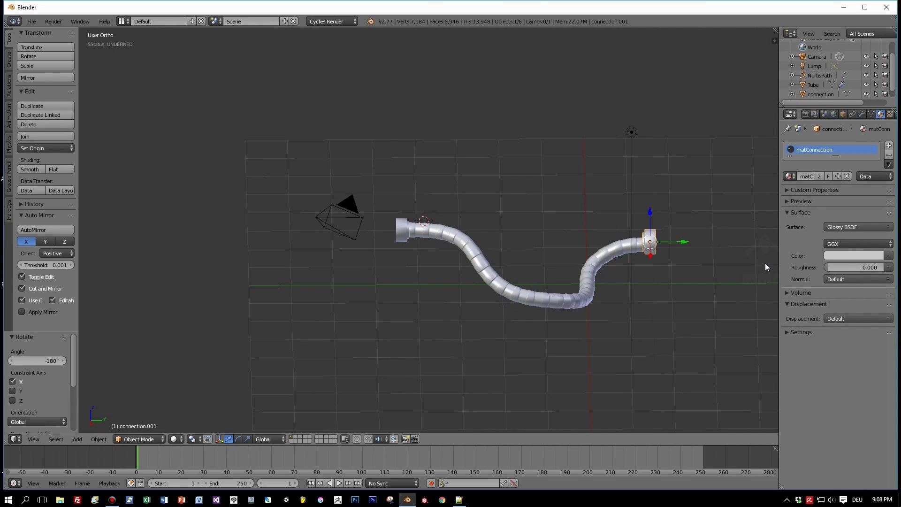
# Step: Move the duplicated connector by about 0.075, -0.320, -0.369 closer to the tube's open end
pyautogui.press('KP_Decimal')
pyautogui.moveTo(517, 400); pyautogui.dragTo(406, 364, button='middle')
pyautogui.scroll(-4, 407, 364)
pyautogui.press('g')
pyautogui.click(378, 366)
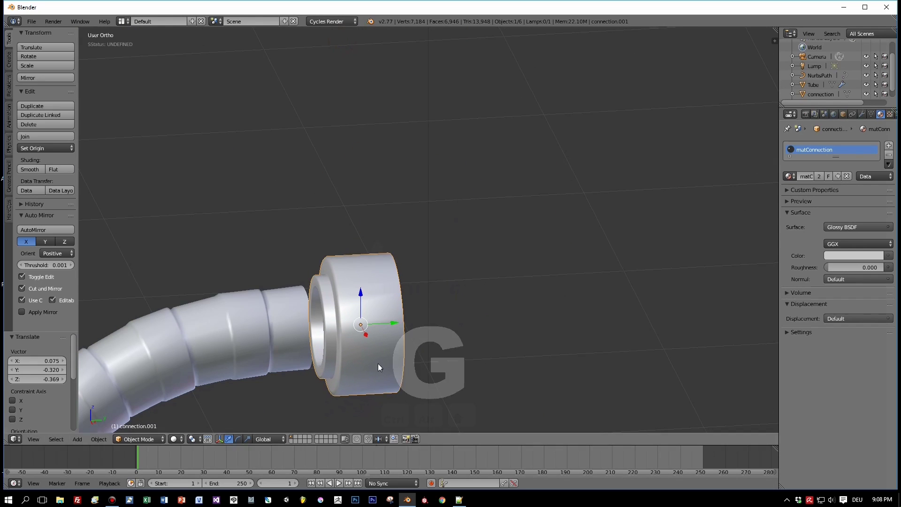
# Step: Set snapping to the Closest target and move the duplicated connector by about 0.019, 0.236, 0.058 off the tube
pyautogui.click(400, 439)
pyautogui.click(413, 417)
pyautogui.press('g')
pyautogui.rightClick(424, 339)
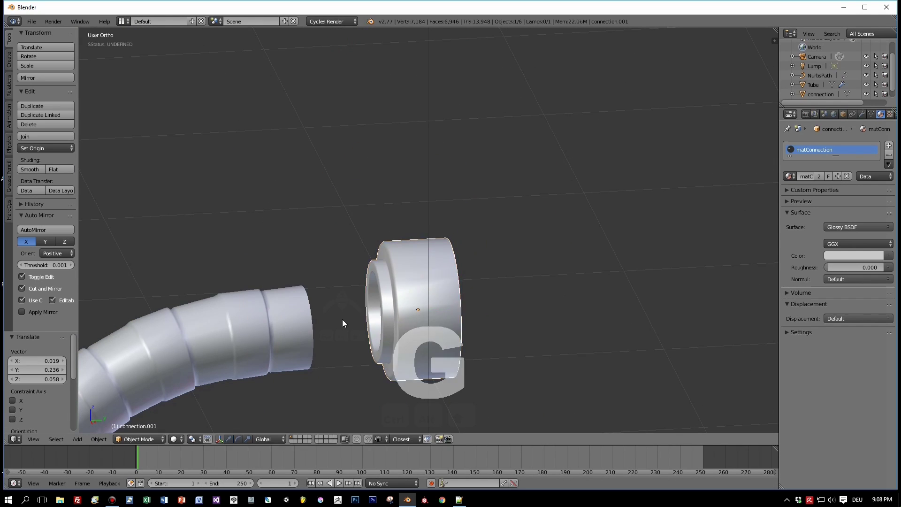
# Step: Reset the duplicated connector's origin onto its geometry and apply its rotation and scale
pyautogui.hotkey('ctrl', 'alt', 'shift', 'c')
pyautogui.click(454, 297)
pyautogui.hotkey('ctrl', 'a')
pyautogui.click(455, 297)
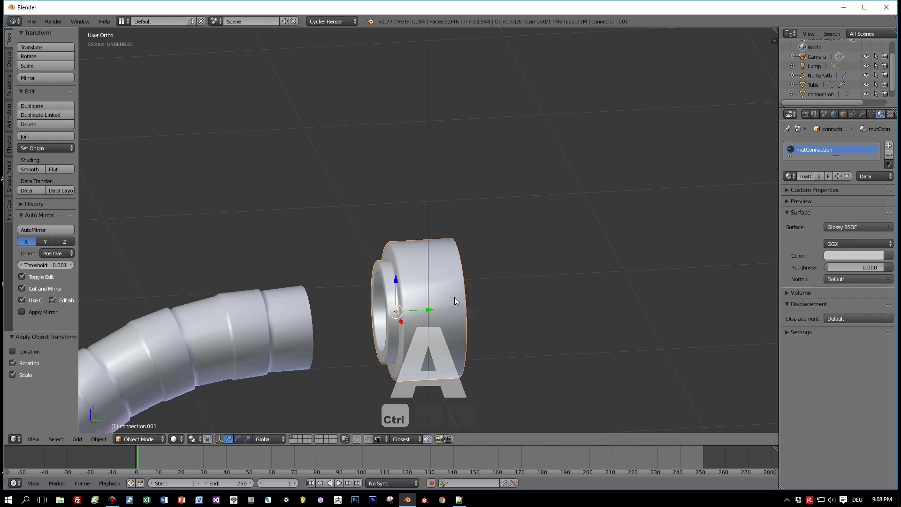
# Step: Move the duplicated connector onto the tube's open end and lower it along Z to line up with the tube
pyautogui.press('g')
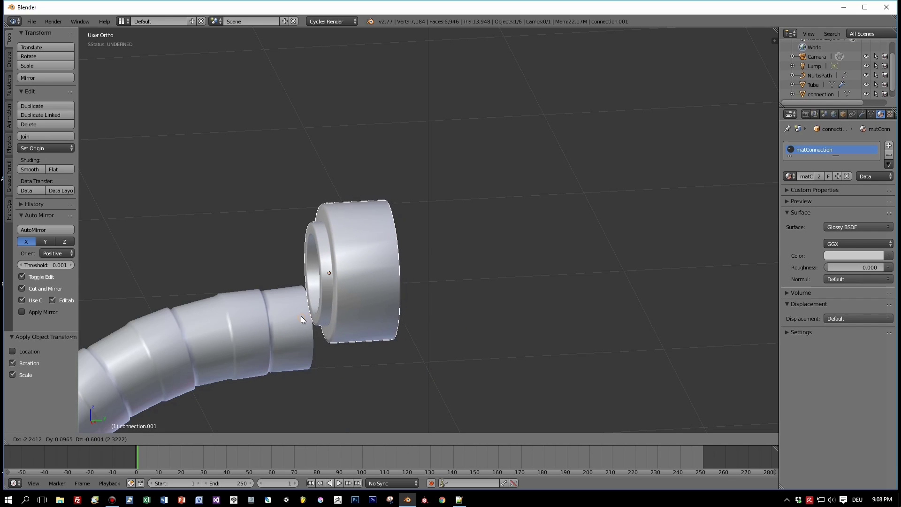
pyautogui.click(311, 332)
pyautogui.scroll(-3, 345, 339)
pyautogui.moveTo(312, 332); pyautogui.dragTo(526, 288, button='middle')
pyautogui.press('KP_Decimal')
pyautogui.scroll(-3, 382, 346)
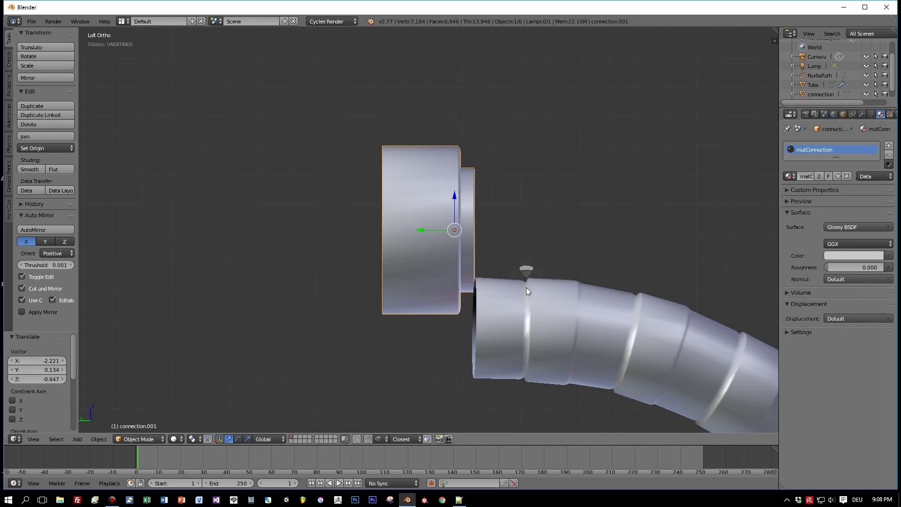
pyautogui.moveTo(453, 198); pyautogui.dragTo(446, 290)
pyautogui.keyDown('alt'); pyautogui.moveTo(206, 312); pyautogui.dragTo(344, 353, button='middle'); pyautogui.keyUp('alt')
pyautogui.moveTo(395, 323); pyautogui.dragTo(522, 323)
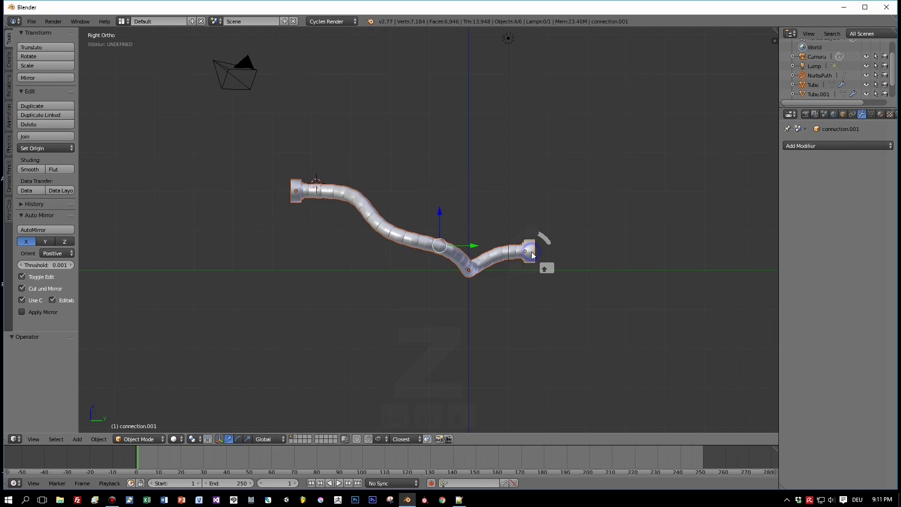
# Step: Raise the selected tube assembly with its path and connectors about 0.251 along Z
pyautogui.hotkey('shift', 'd')
pyautogui.press('z')
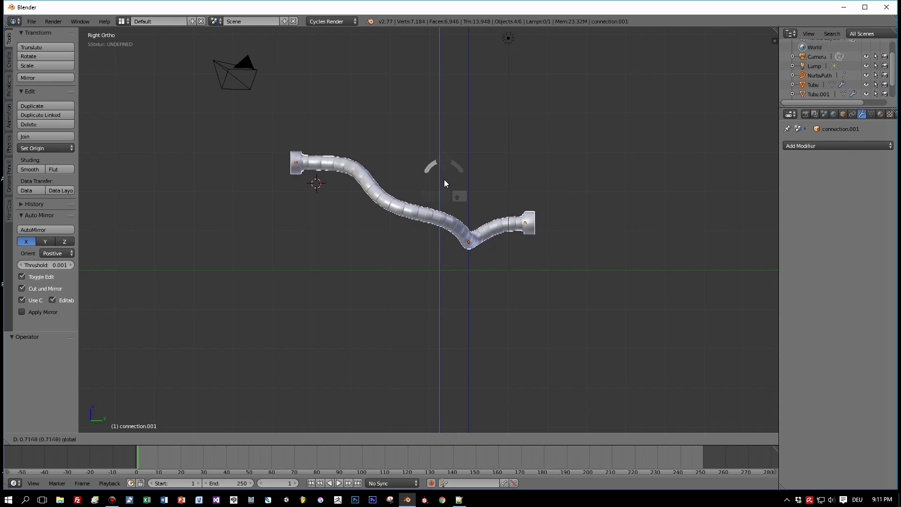
pyautogui.click(444, 198)
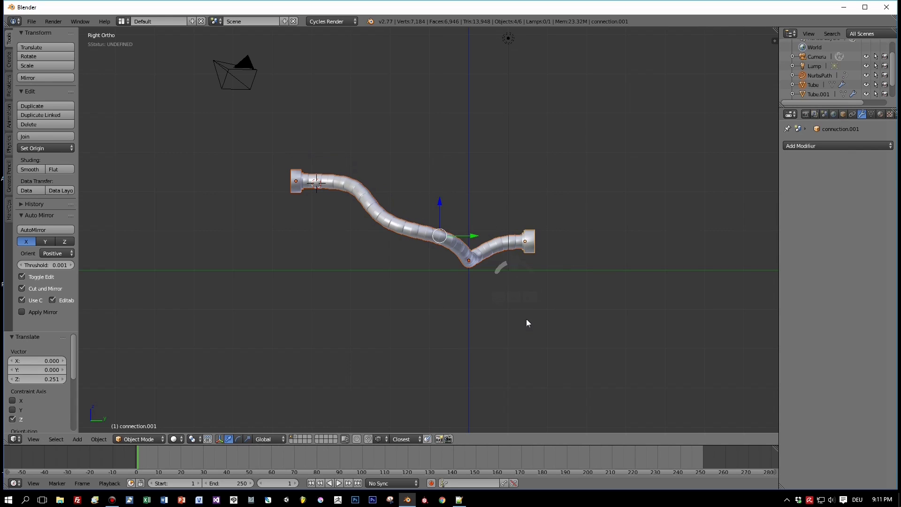
# Step: Add a floor plane at location 0, 0, 0 and scale it by about 6.961
pyautogui.press('Tab')
pyautogui.press('Tab')
pyautogui.press('n')
pyautogui.hotkey('shift', 'a')
pyautogui.moveTo(491, 314)
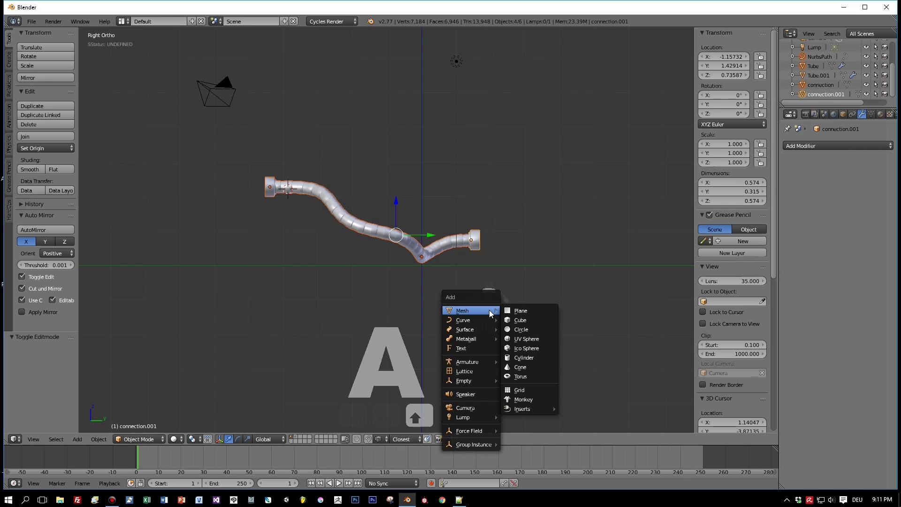
pyautogui.click(520, 311)
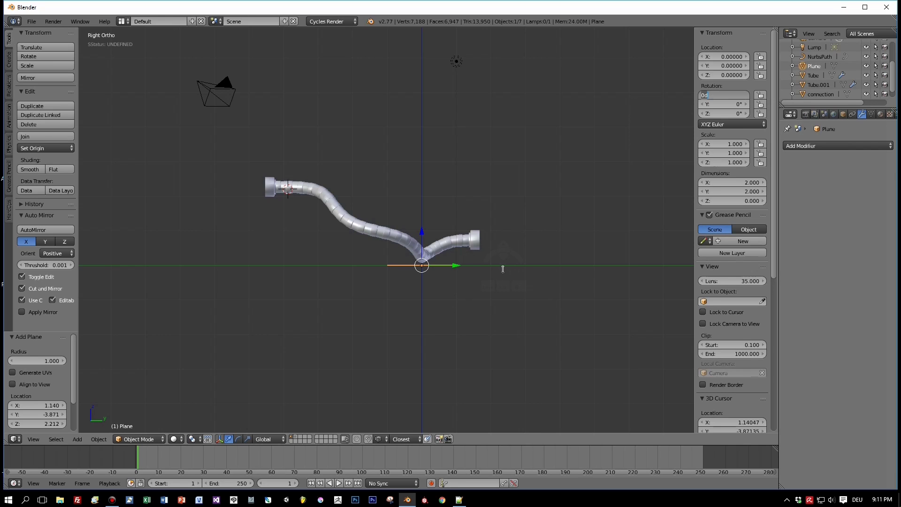
pyautogui.moveTo(510, 267); pyautogui.dragTo(513, 286, button='middle')
pyautogui.press('s')
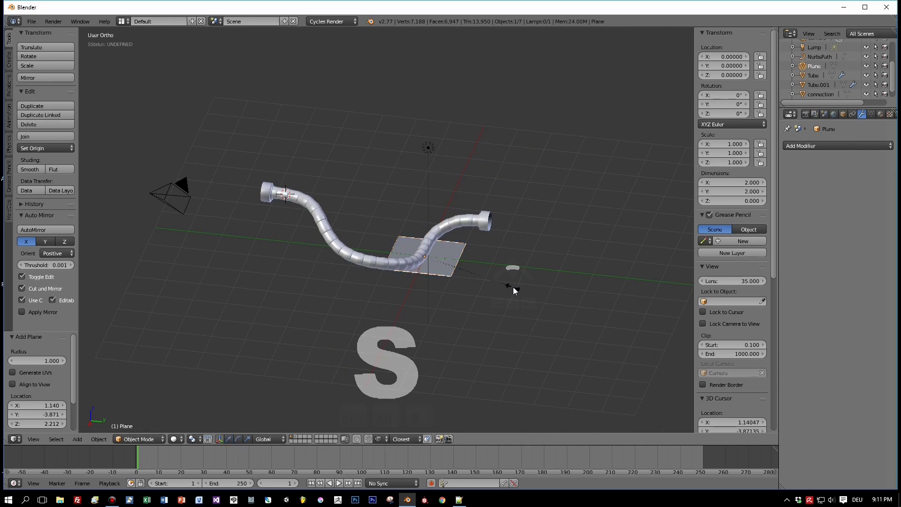
pyautogui.click(447, 397)
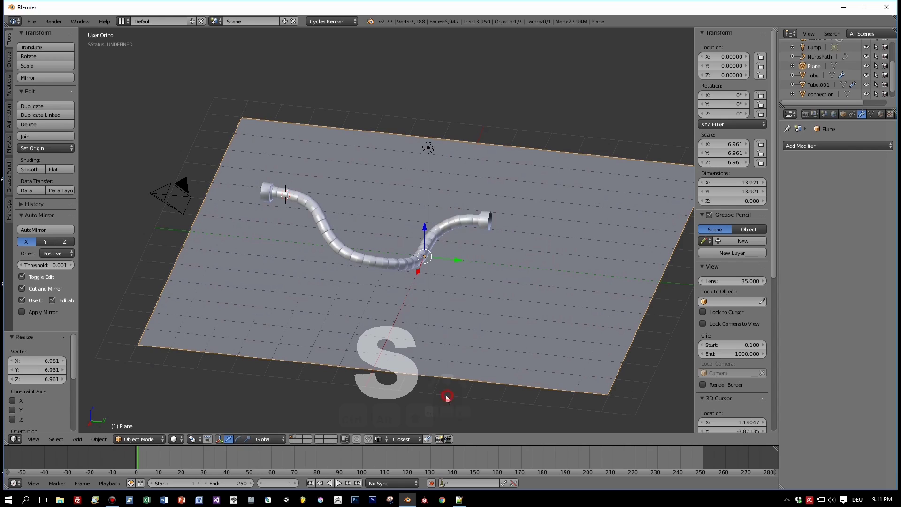
# Step: Give the floor plane a new material named "matWallFloor"
pyautogui.click(881, 114)
pyautogui.click(813, 176)
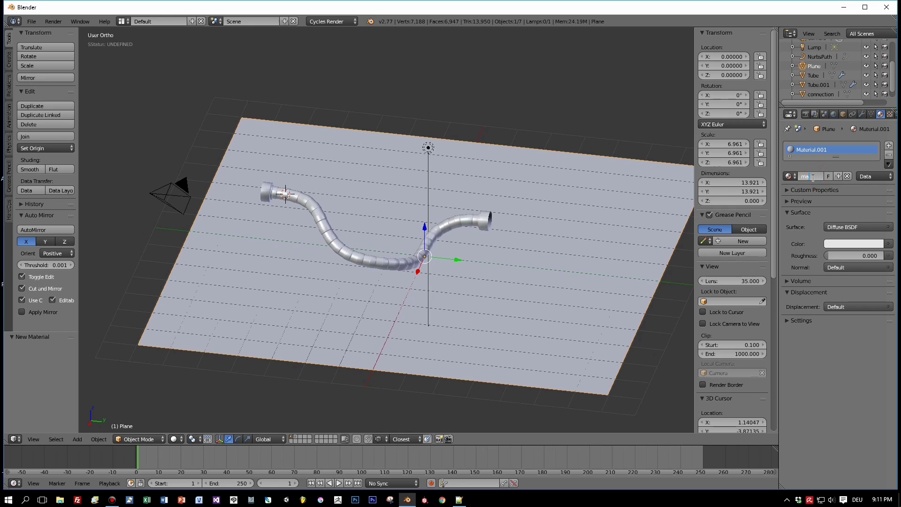
pyautogui.click(813, 178)
pyautogui.write('matFloor')
pyautogui.write('l')
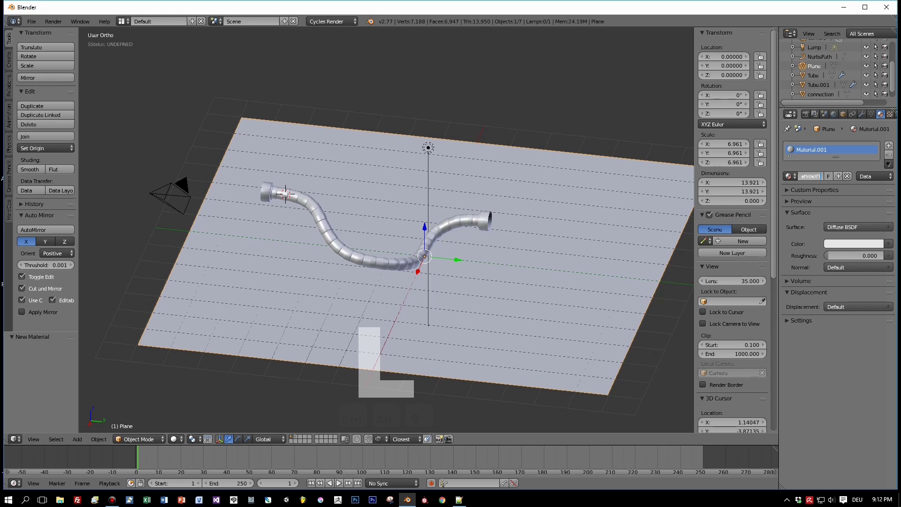
pyautogui.write('Floor')
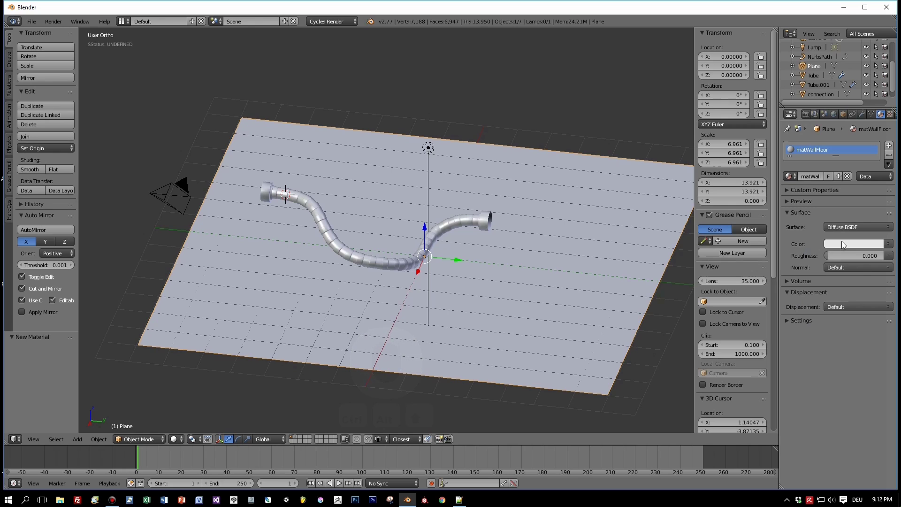
# Step: Add a second plane at the 3D cursor and rotate it 90° about X as a wall
pyautogui.moveTo(453, 277)
pyautogui.mouseDown(button='middle')
pyautogui.moveTo(463, 250)
pyautogui.moveTo(457, 263)
pyautogui.mouseUp(button='middle')
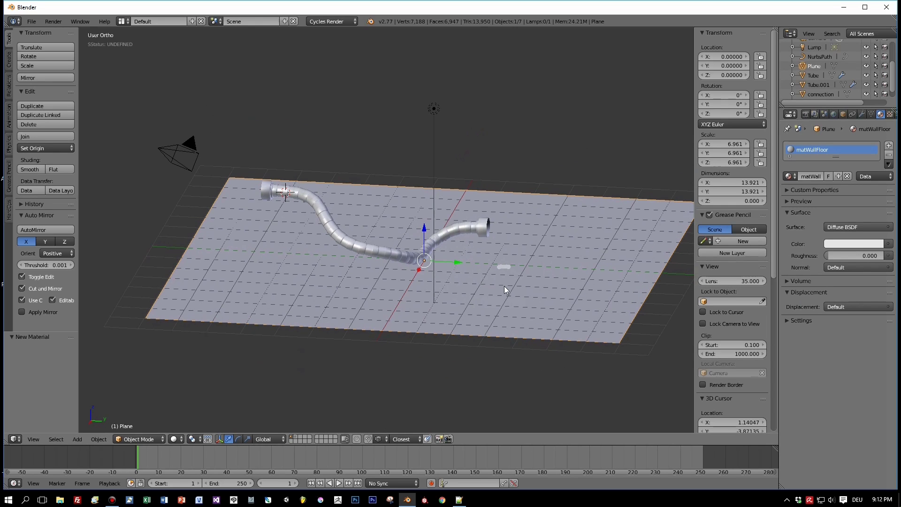
pyautogui.hotkey('shift', 'a')
pyautogui.moveTo(510, 288)
pyautogui.click(539, 289)
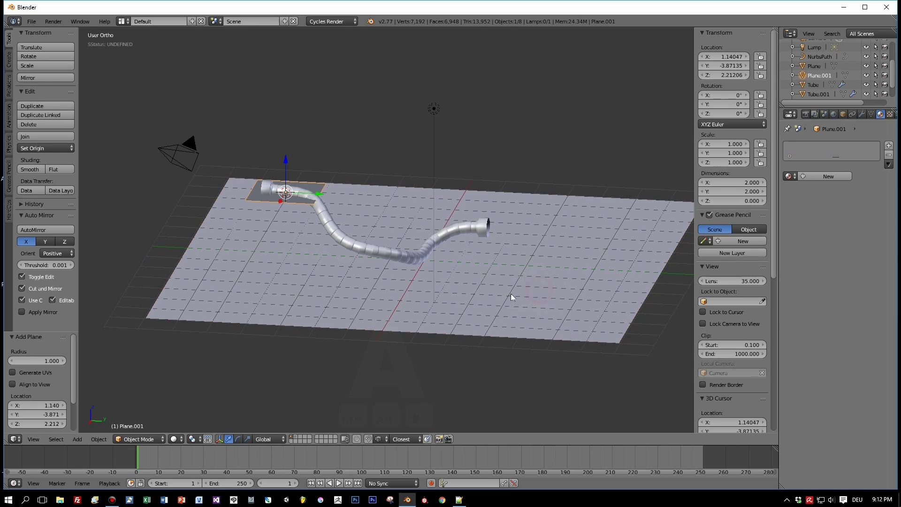
pyautogui.write('rx90')
pyautogui.click(445, 278)
# Step: Assign the existing matWallFloor material to the wall plane
pyautogui.hotkey('ctrl', 'a')
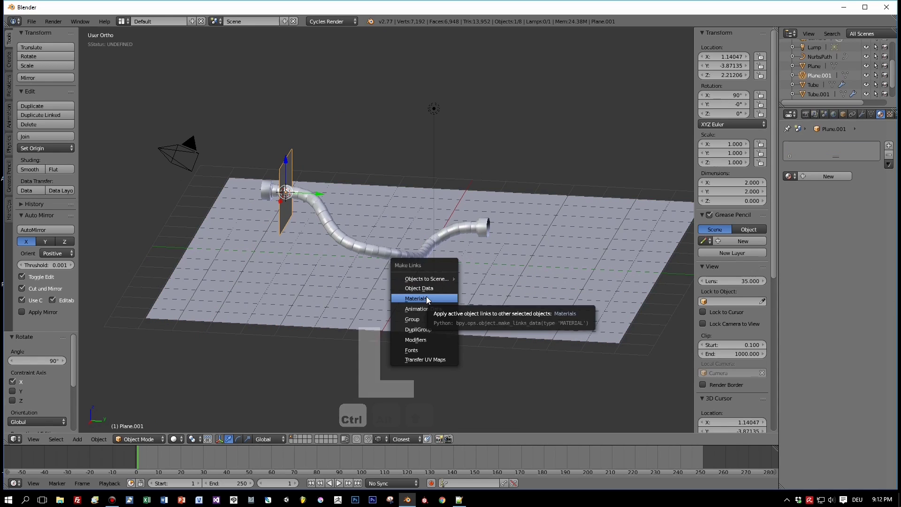
pyautogui.click(791, 176)
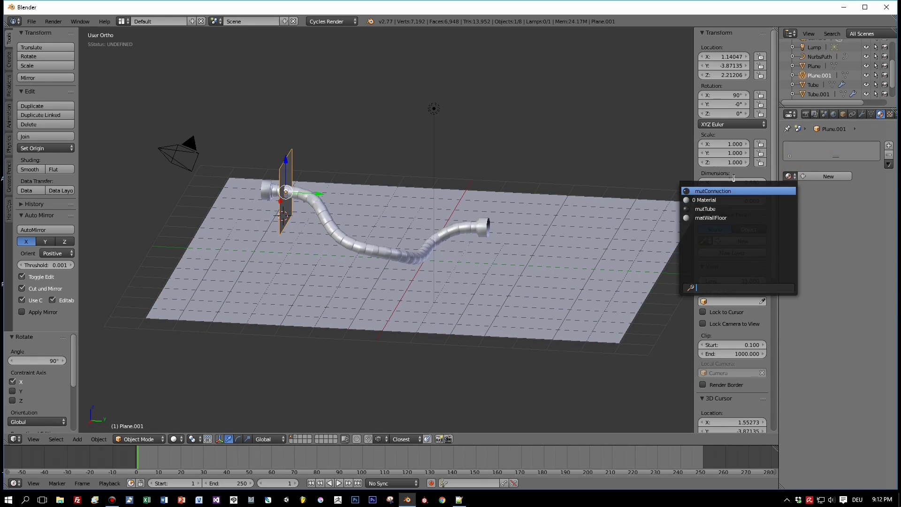
pyautogui.click(748, 218)
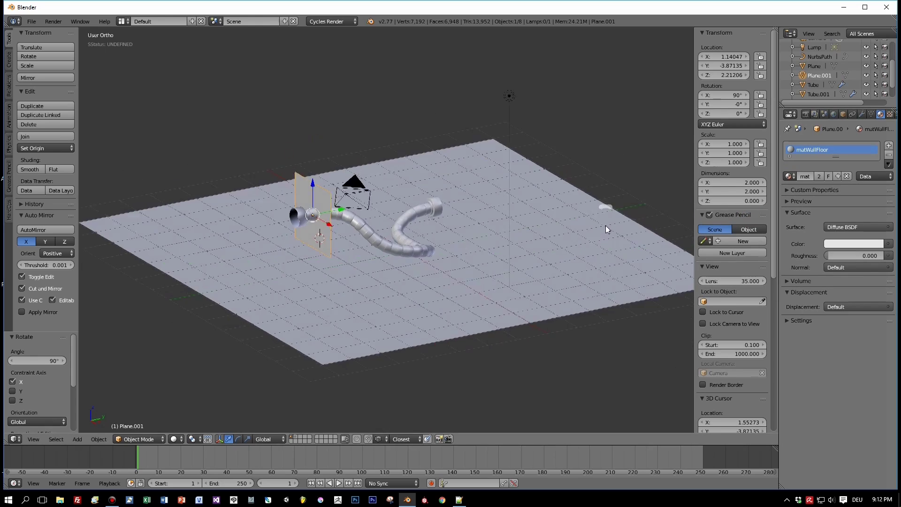
# Step: Rotate the wall plane 180° about X and move it along Y to about -4.532, behind the tube's first connector
pyautogui.moveTo(606, 225); pyautogui.dragTo(585, 233, button='middle')
pyautogui.write('rx180')
pyautogui.press('Return')
pyautogui.press('g')
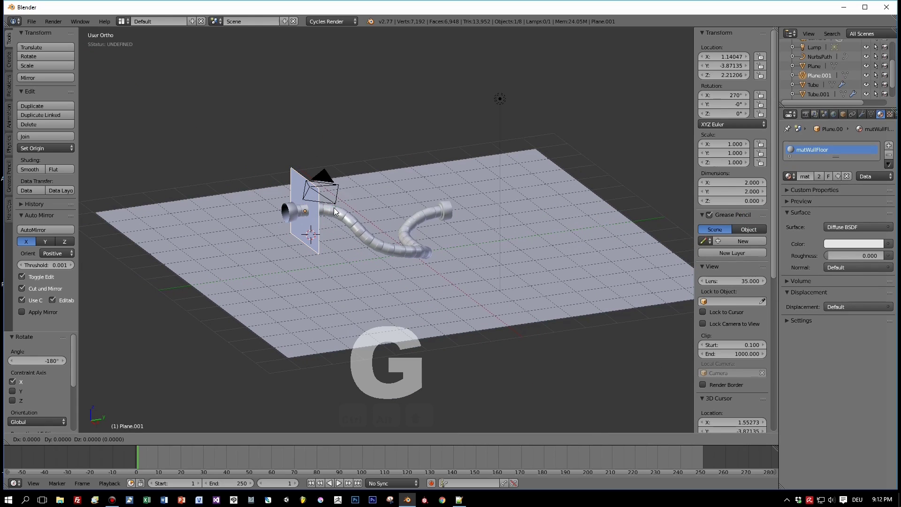
pyautogui.press('x')
pyautogui.press('y')
pyautogui.click(315, 216)
# Step: Edit the wall plane in front view and lower its bottom edge to floor level
pyautogui.moveTo(315, 216); pyautogui.dragTo(448, 266, button='middle')
pyautogui.press('KP_1')
pyautogui.press('Tab')
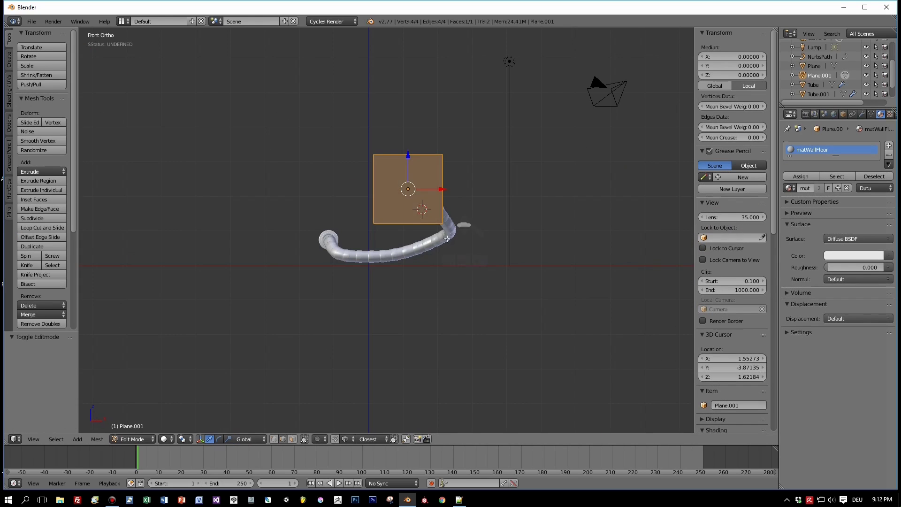
pyautogui.rightClick(420, 222)
pyautogui.moveTo(409, 203); pyautogui.dragTo(416, 257)
# Step: Widen the wall by moving one side edge about 2.283 and the opposite edge about -3.519 along X
pyautogui.rightClick(443, 231)
pyautogui.moveTo(477, 211); pyautogui.dragTo(556, 214)
pyautogui.rightClick(374, 213)
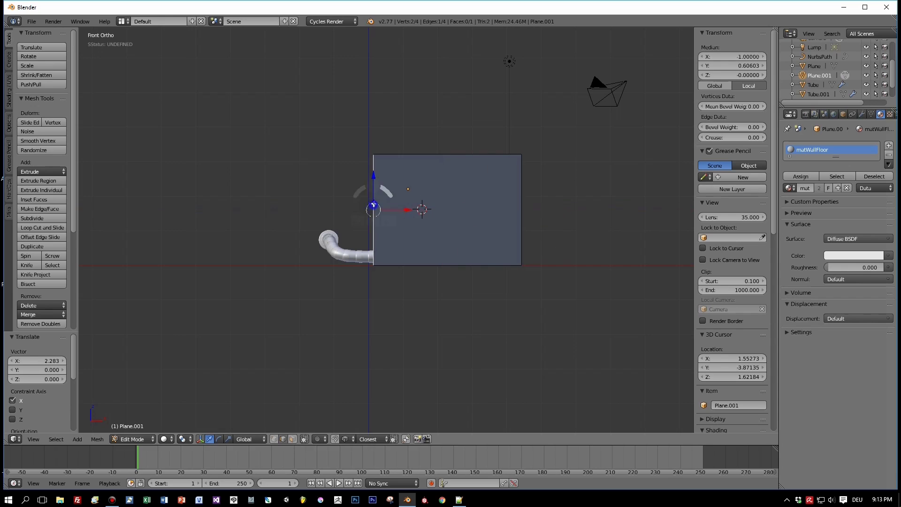
pyautogui.moveTo(407, 210); pyautogui.dragTo(284, 233)
# Step: Shift the wall's far side edge further out along X and extrude it along Y to form an adjoining wall
pyautogui.moveTo(284, 234); pyautogui.dragTo(465, 270, button='middle')
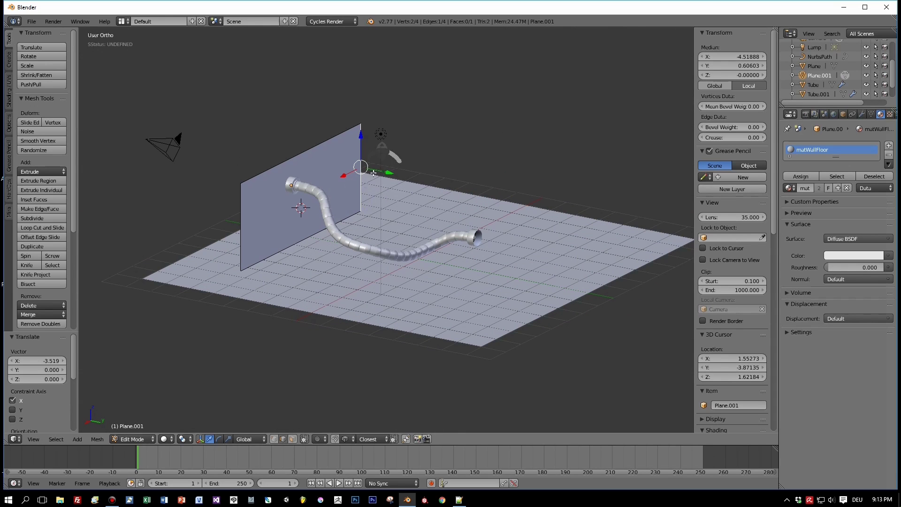
pyautogui.moveTo(344, 176); pyautogui.dragTo(365, 165)
pyautogui.press('e')
pyautogui.middleClick(409, 182)
pyautogui.click(598, 272)
# Step: Pull the adjoining wall's end edge back along Y to the second connector, then extrude it about 9.767 along X as the opposite wall
pyautogui.moveTo(597, 272); pyautogui.dragTo(635, 267, button='middle')
pyautogui.moveTo(590, 182); pyautogui.dragTo(506, 182)
pyautogui.press('e')
pyautogui.middleClick(503, 235)
pyautogui.click(468, 275)
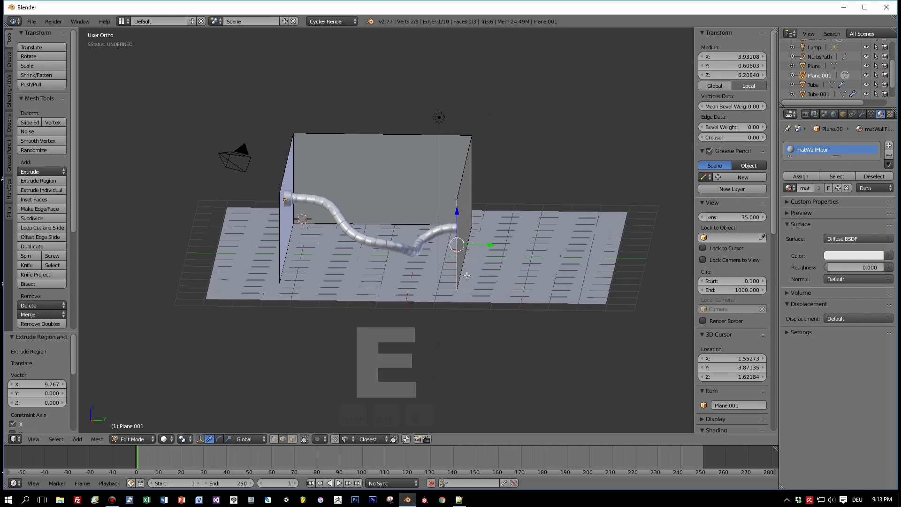
# Step: Extrude the first wall's open vertical edge about -2.105 along Y
pyautogui.press('Tab')
pyautogui.moveTo(363, 151); pyautogui.dragTo(391, 175, button='middle')
pyautogui.press('Tab')
pyautogui.rightClick(289, 250)
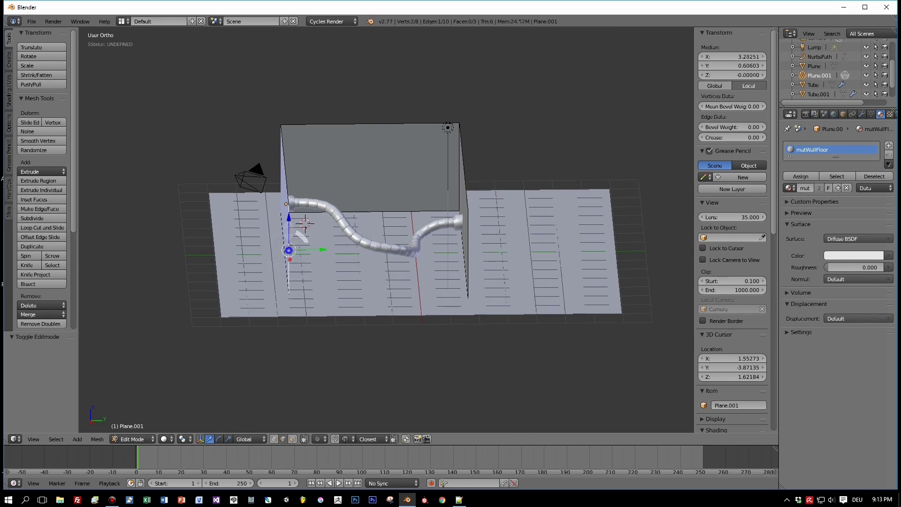
pyautogui.press('e')
pyautogui.middleClick(286, 251)
pyautogui.click(228, 251)
# Step: Extrude the opposite wall's open vertical edge about 4.089 along Y
pyautogui.rightClick(471, 254)
pyautogui.press('e')
pyautogui.middleClick(491, 257)
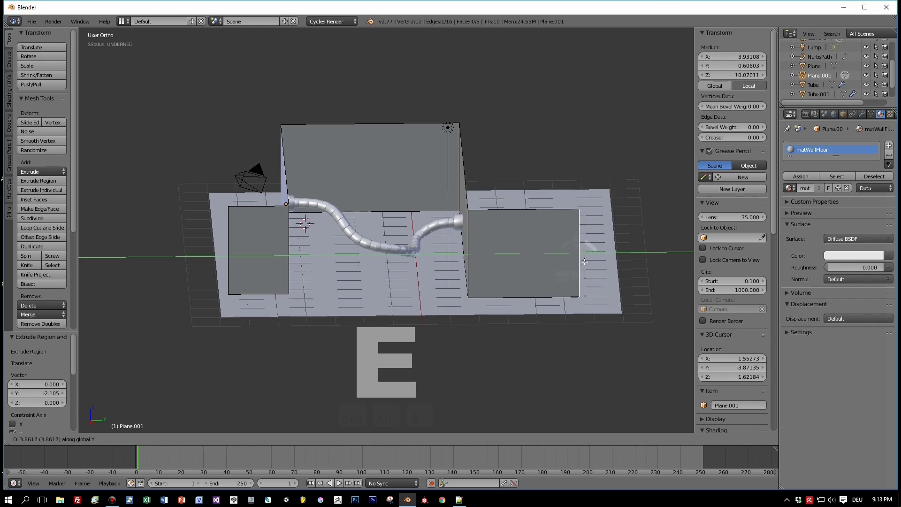
pyautogui.click(585, 261)
# Step: Leave Edit Mode and add a Sun lamp to the scene
pyautogui.moveTo(586, 261); pyautogui.dragTo(486, 188, button='middle')
pyautogui.hotkey('shift', 'a')
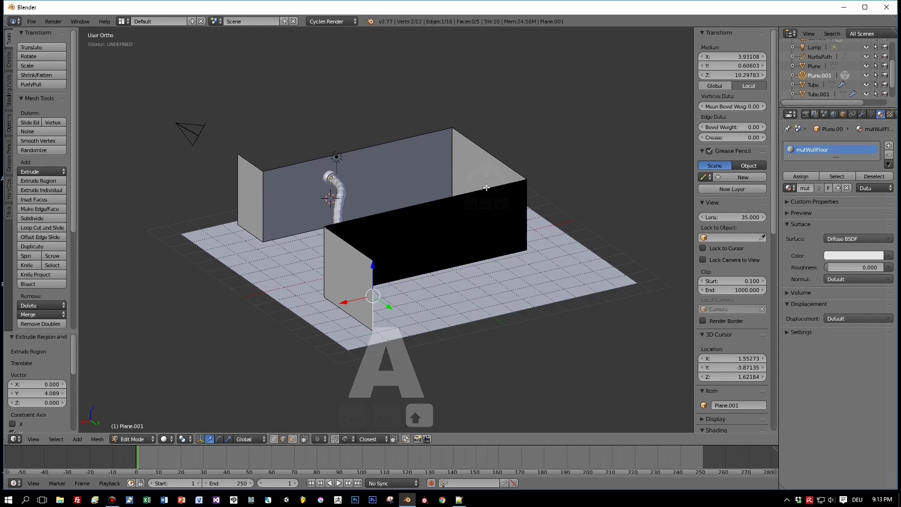
pyautogui.hotkey('shift', 'a')
pyautogui.press('Escape')
pyautogui.press('Tab')
pyautogui.hotkey('shift', 'a')
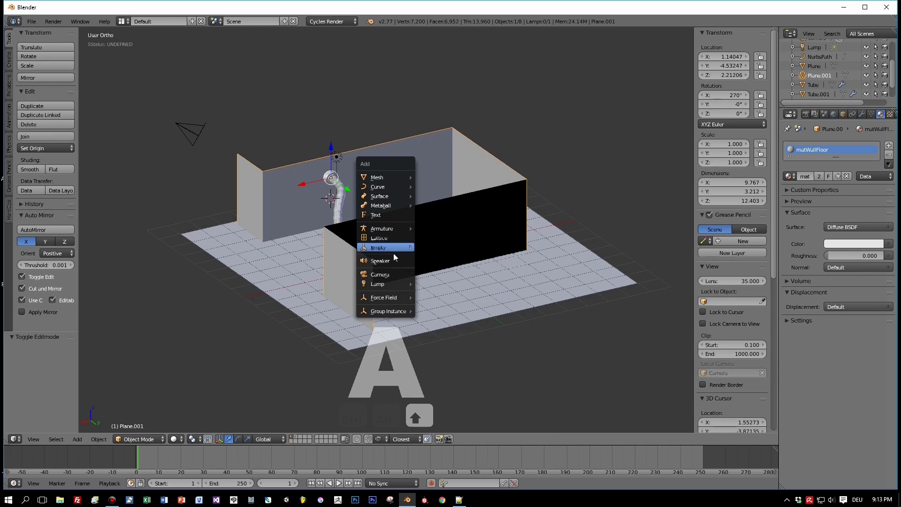
pyautogui.moveTo(394, 284)
pyautogui.click(444, 294)
# Step: Raise the Sun lamp to about 7.111 on Z and move it about -8.468 along X
pyautogui.moveTo(331, 165); pyautogui.dragTo(331, 49)
pyautogui.moveTo(306, 89); pyautogui.dragTo(489, 58)
pyautogui.press('e')
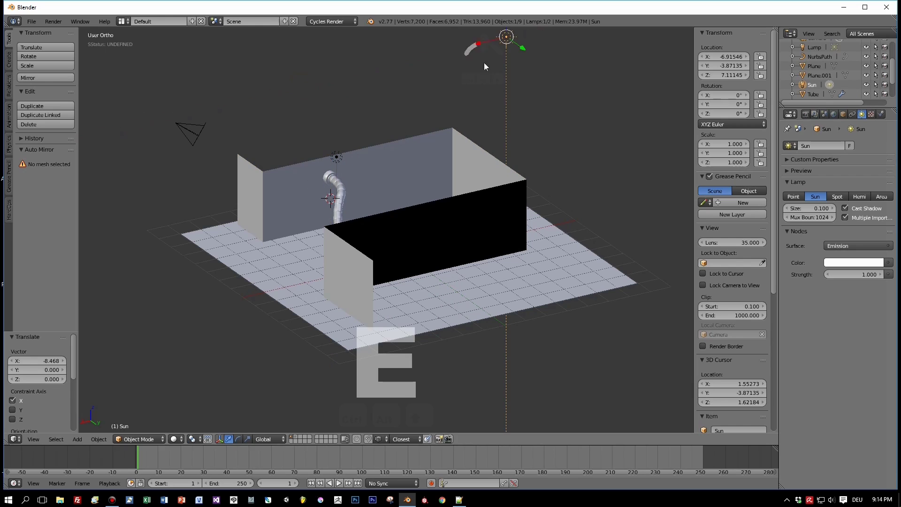
# Step: Rotate the Sun lamp to about 0.517° on X, -26.456° on Y and -15.711° on Z
pyautogui.press('r')
pyautogui.click(509, 73)
pyautogui.moveTo(509, 74); pyautogui.dragTo(561, 69, button='middle')
pyautogui.press('r')
pyautogui.click(688, 417)
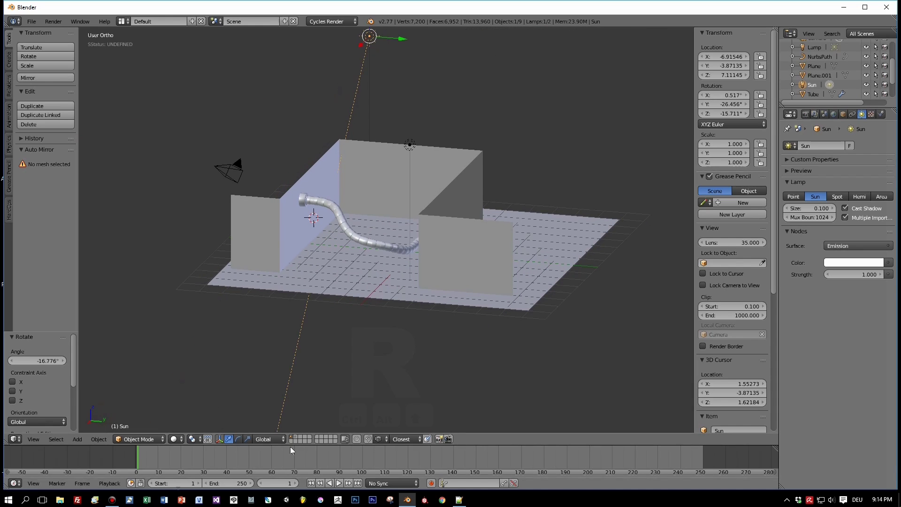
# Step: Raise the walls' top edges about 0.917 along Z in Edit Mode and return to Object Mode
pyautogui.scroll(5, 376, 365)
pyautogui.moveTo(376, 366)
pyautogui.mouseDown(button='middle')
pyautogui.moveTo(389, 350)
pyautogui.moveTo(360, 357)
pyautogui.mouseUp(button='middle')
pyautogui.scroll(-2, 178, 175)
pyautogui.rightClick(174, 161)
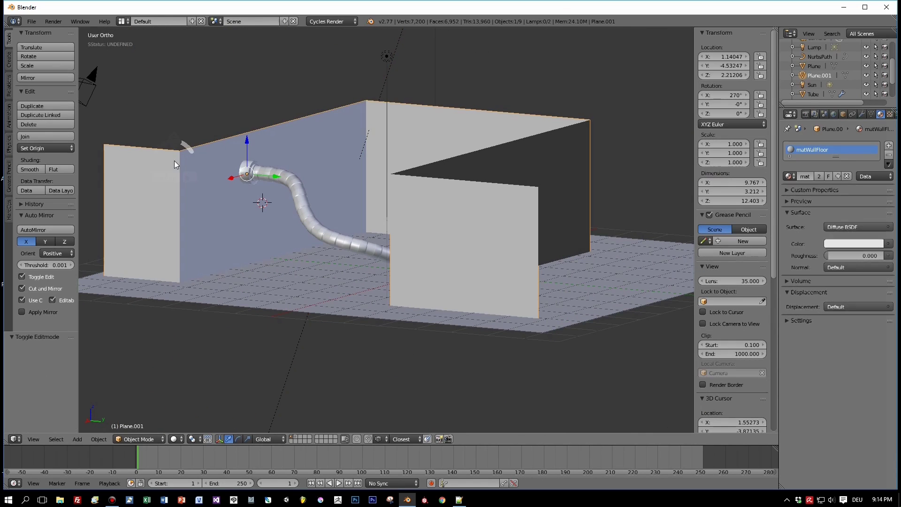
pyautogui.press('Tab')
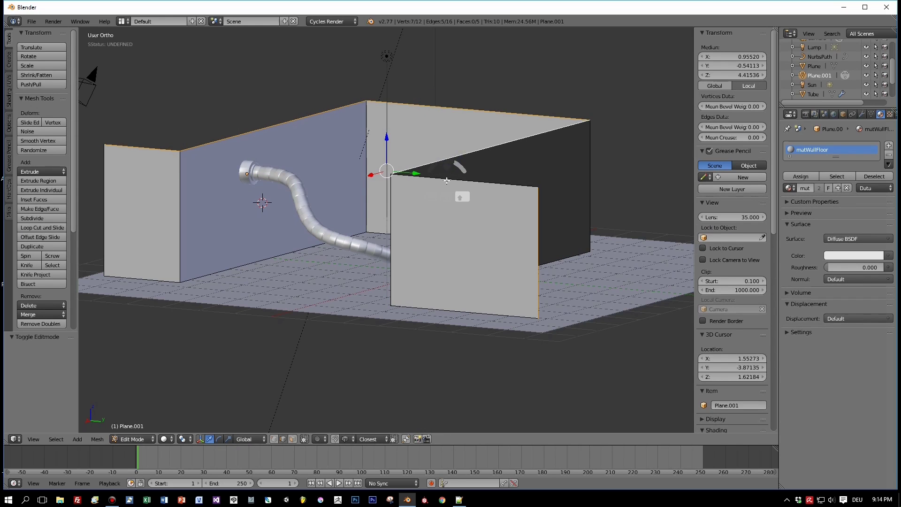
pyautogui.moveTo(387, 135); pyautogui.dragTo(386, 98)
pyautogui.scroll(-4, 413, 122)
pyautogui.moveTo(429, 133); pyautogui.dragTo(383, 161, button='middle')
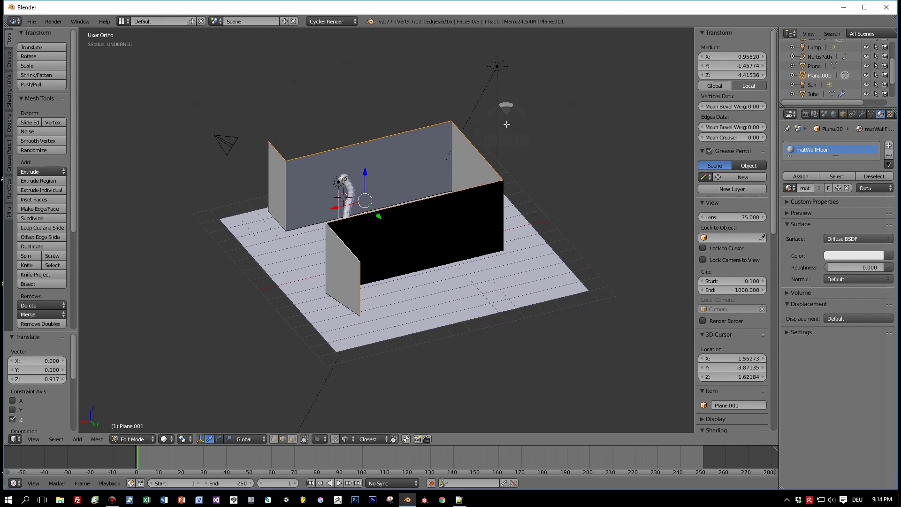
pyautogui.scroll(2, 507, 125)
pyautogui.scroll(-3, 580, 217)
pyautogui.press('Tab')
# Step: Raise the Sun lamp about 1.490 along Z and render the image
pyautogui.rightClick(499, 52)
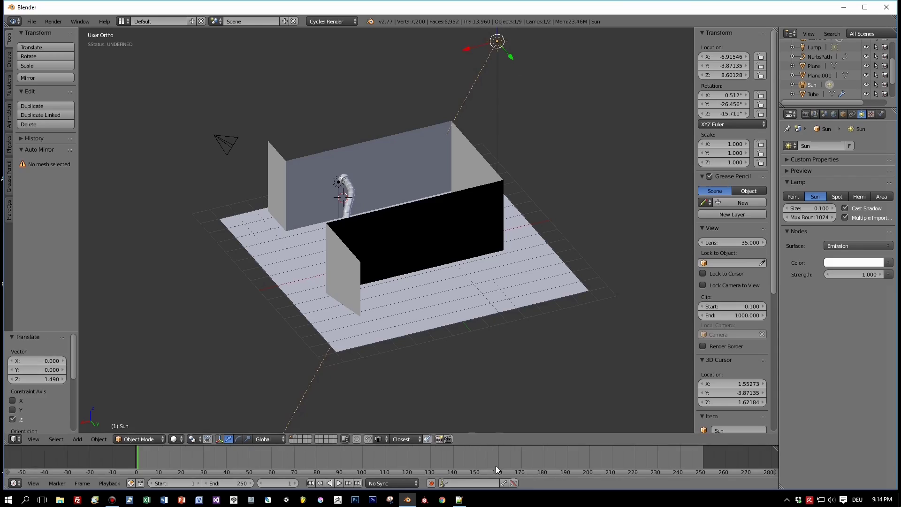
pyautogui.press('F12')
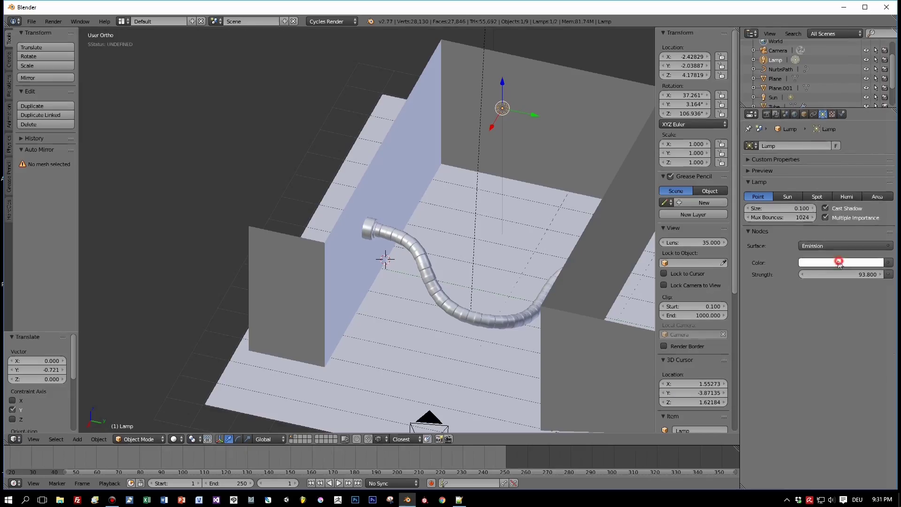
# Step: Tint the point lamp's emission a pale peach with blue at 0.550, using Rendered viewport shading as a preview
pyautogui.click(813, 261)
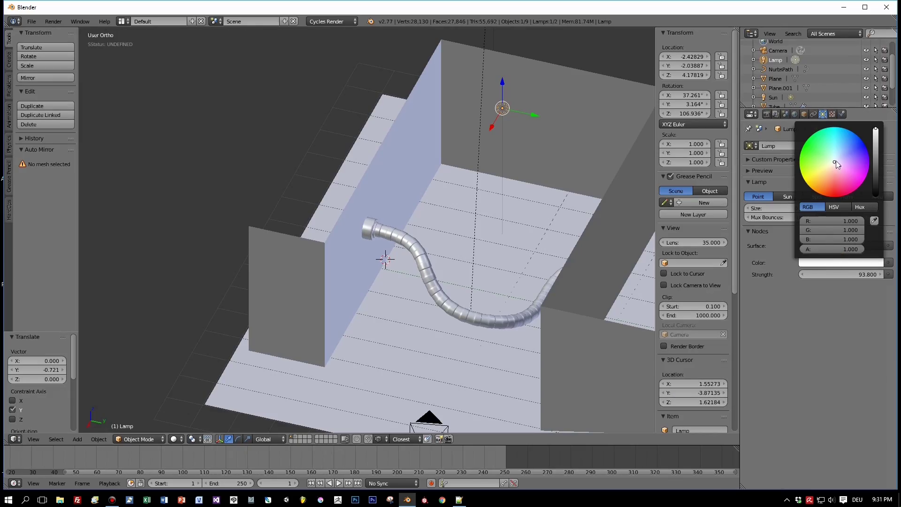
pyautogui.click(836, 170)
pyautogui.click(175, 439)
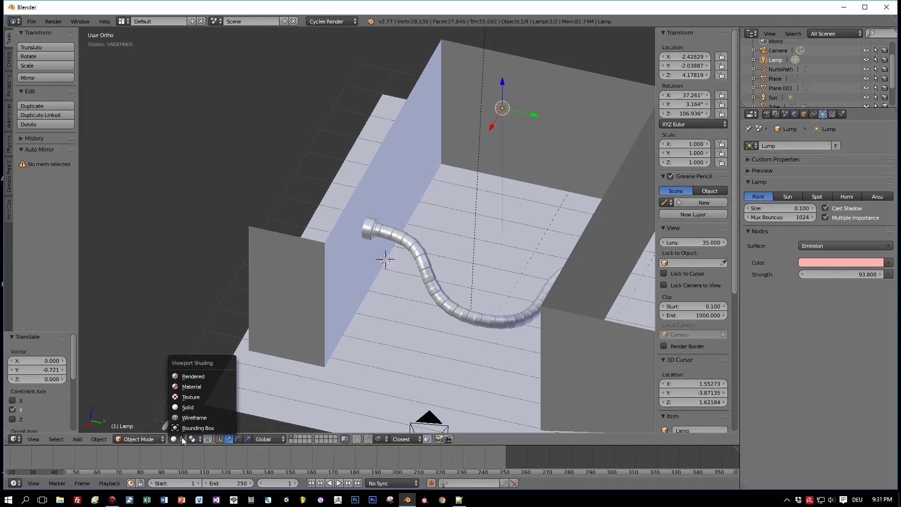
pyautogui.click(193, 376)
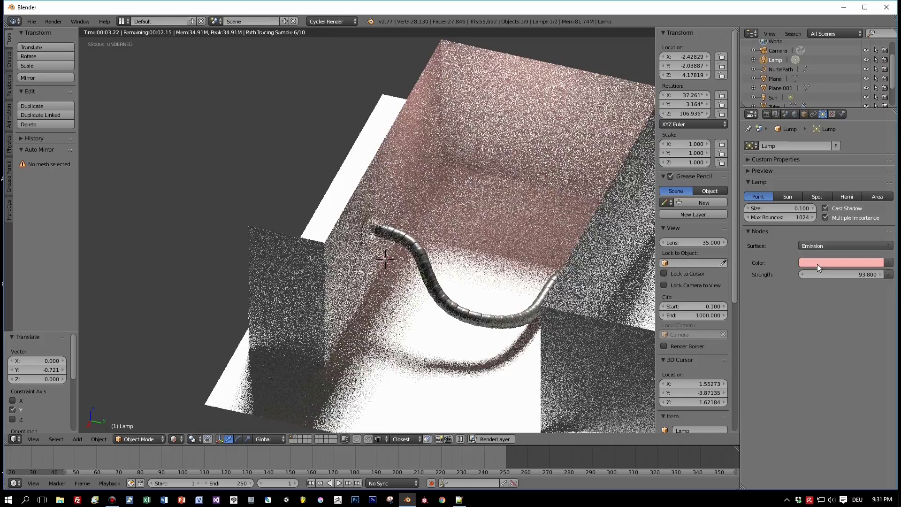
pyautogui.click(817, 264)
pyautogui.click(834, 170)
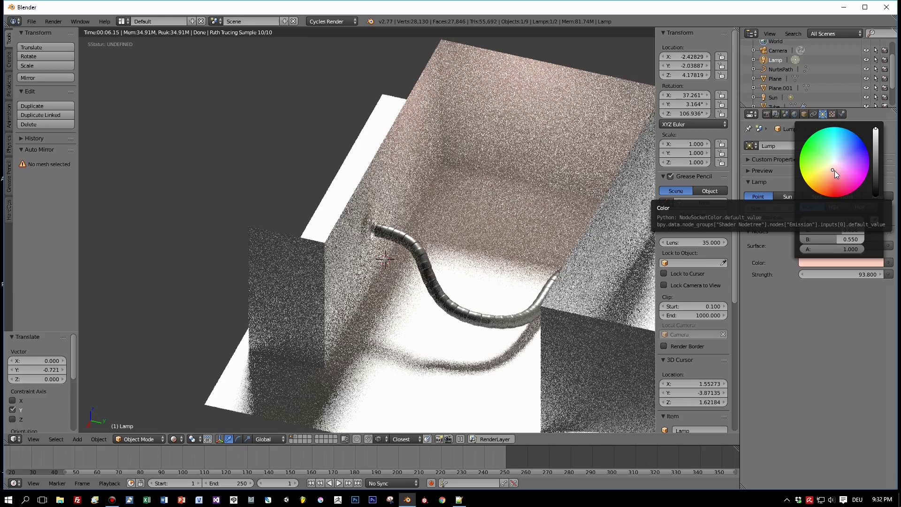
# Step: Tint the Sun lamp's emission a pale warm yellow with R 1.000, G 0.962 and B 0.779
pyautogui.scroll(-6, 261, 196)
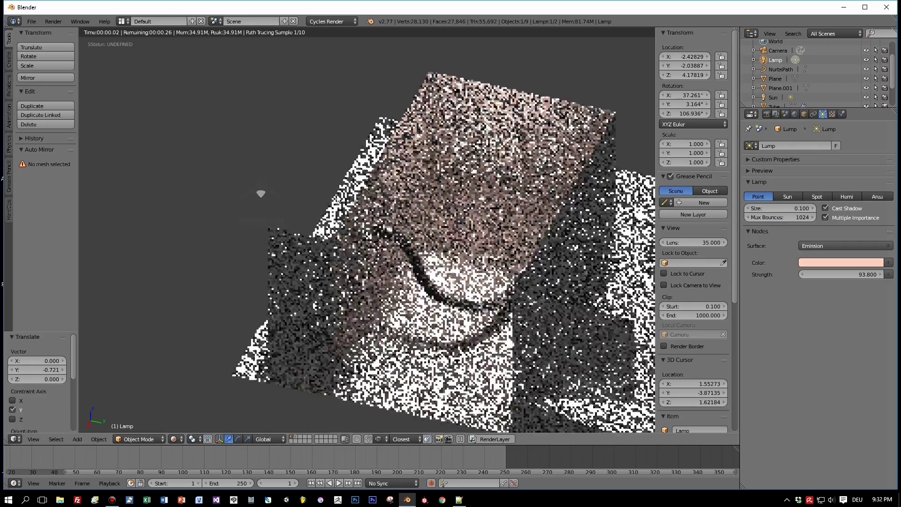
pyautogui.scroll(2, 519, 104)
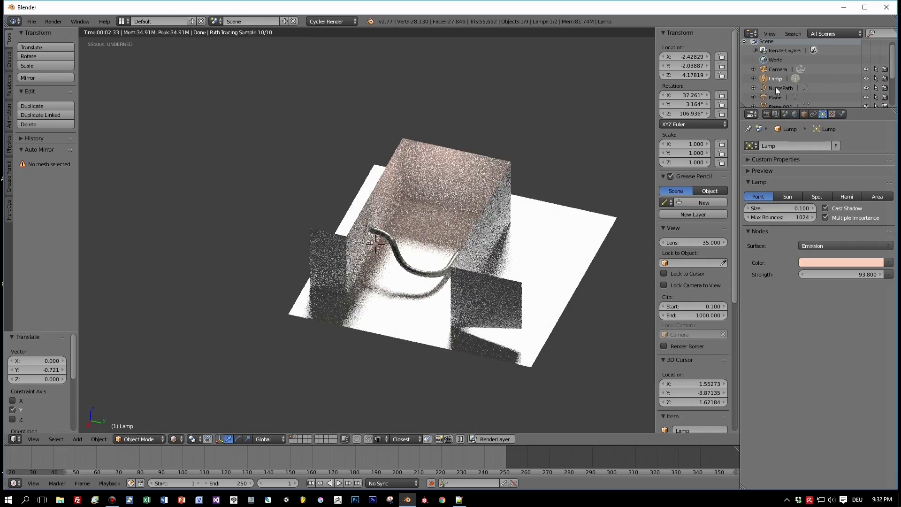
pyautogui.scroll(-3, 783, 92)
pyautogui.click(774, 65)
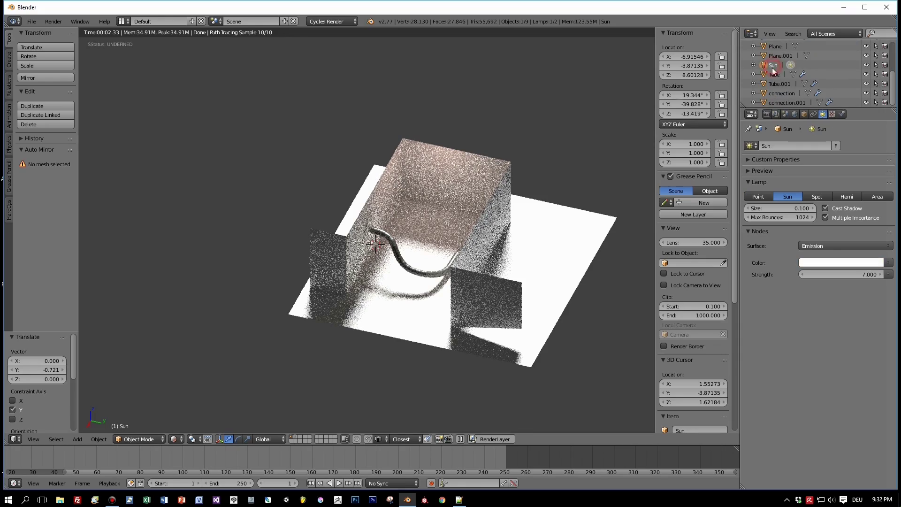
pyautogui.click(809, 263)
pyautogui.moveTo(834, 161); pyautogui.dragTo(830, 167)
pyautogui.click(837, 263)
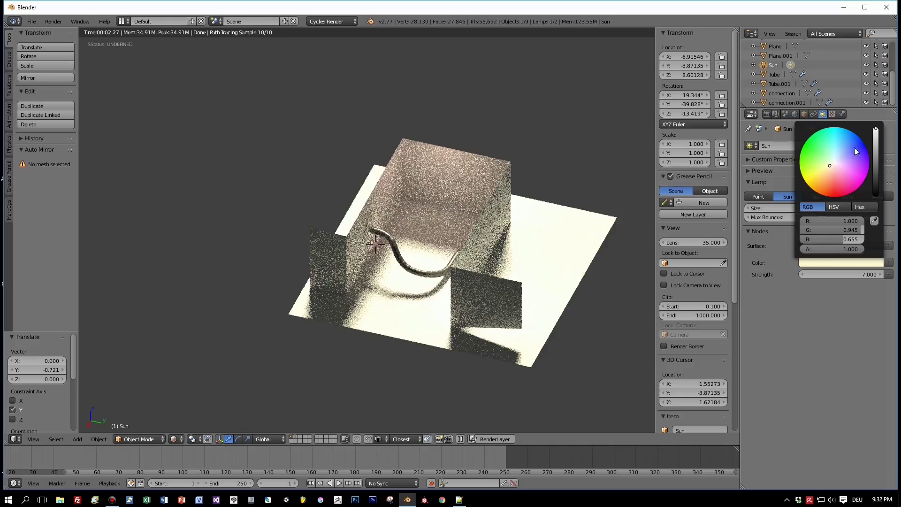
pyautogui.click(831, 168)
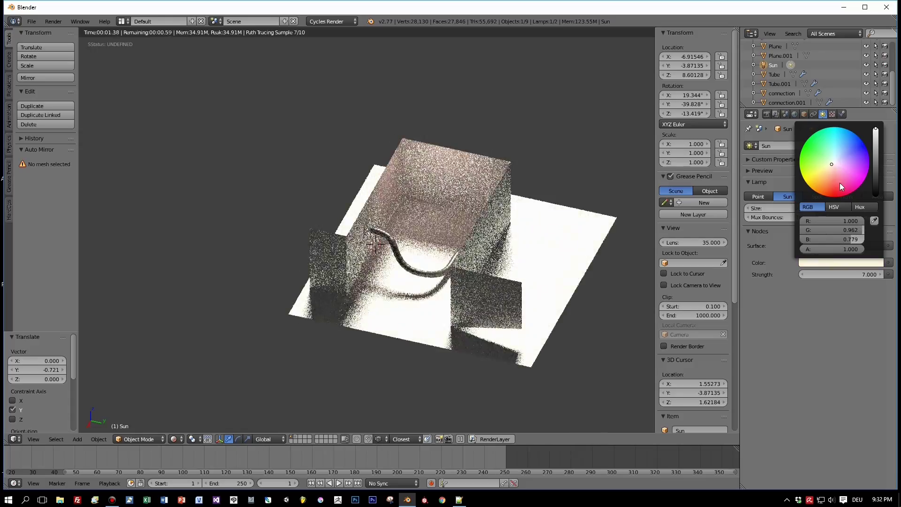
# Step: Try Texture viewport shading and settle on Material shading
pyautogui.scroll(5, 490, 248)
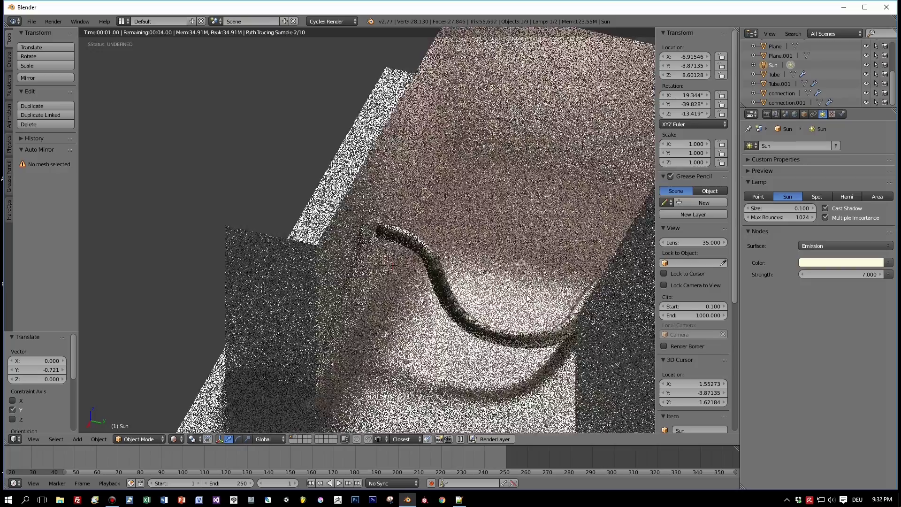
pyautogui.scroll(3, 533, 280)
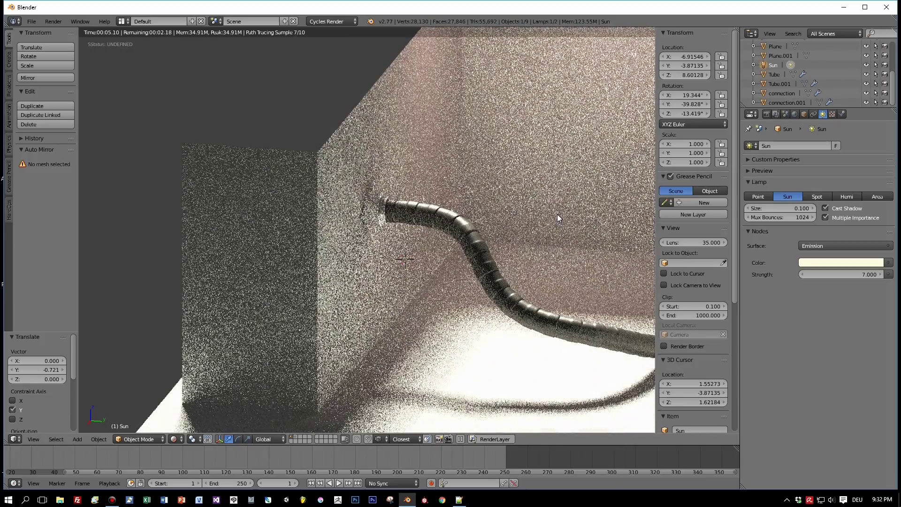
pyautogui.click(174, 440)
pyautogui.click(191, 397)
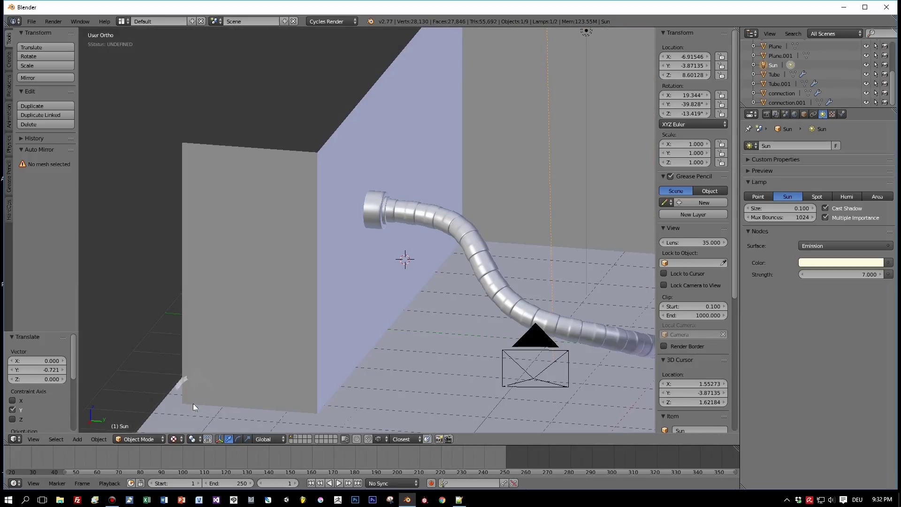
pyautogui.click(174, 439)
pyautogui.click(191, 388)
pyautogui.scroll(-2, 452, 267)
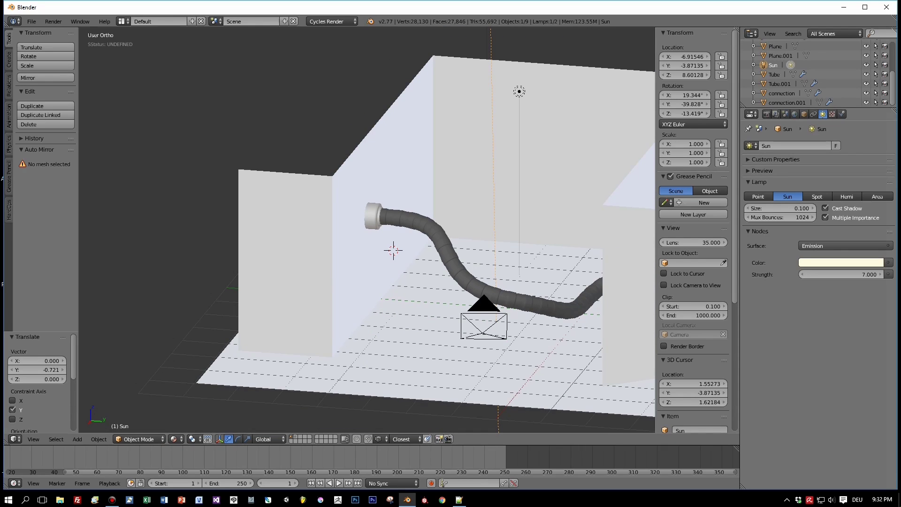
# Step: Set the Cycles render samples to 24, render a test image and return to the 3D view
pyautogui.click(767, 114)
pyautogui.scroll(-2, 869, 371)
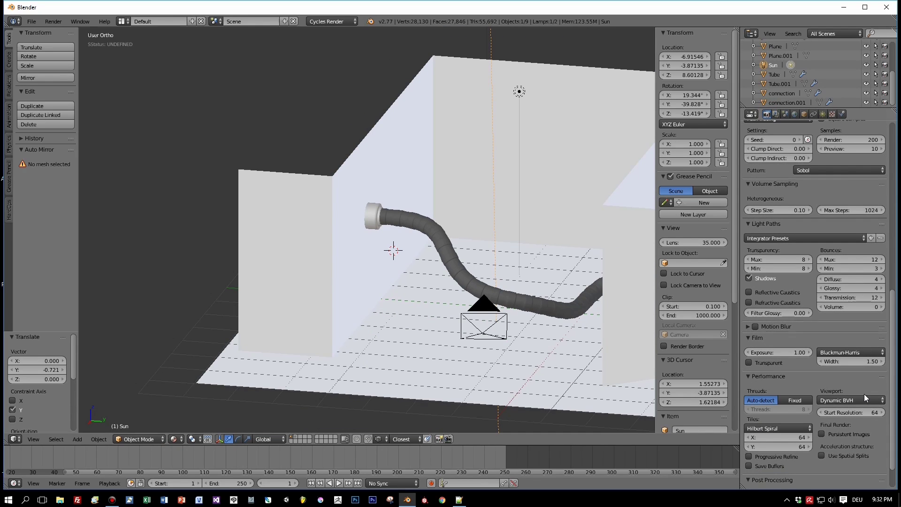
pyautogui.scroll(-2, 864, 394)
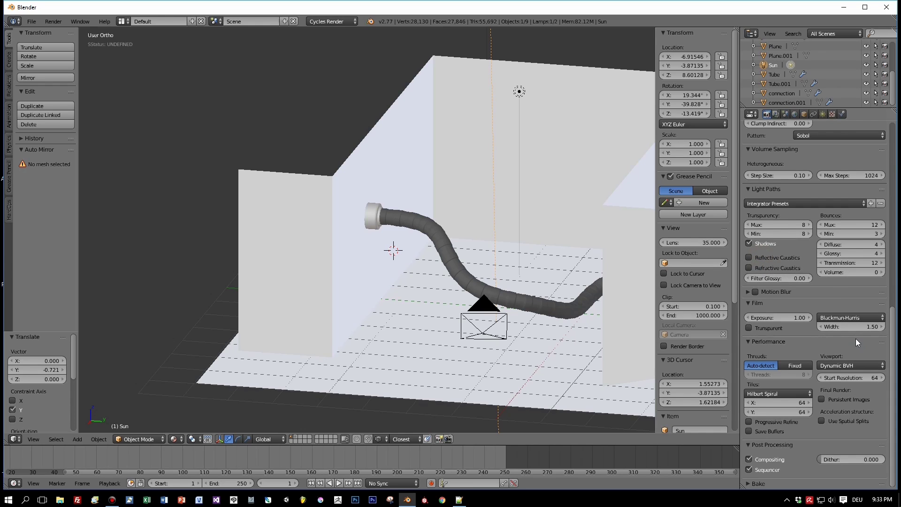
pyautogui.scroll(13, 846, 261)
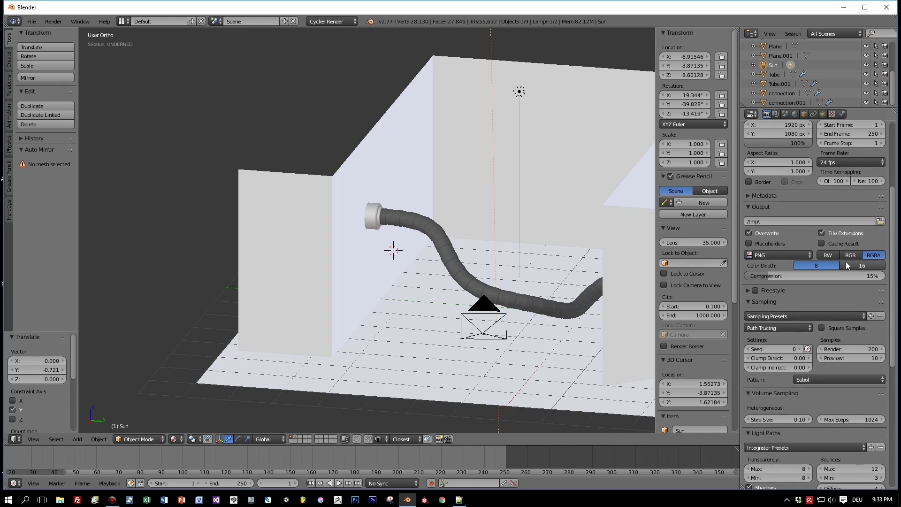
pyautogui.scroll(-2, 846, 261)
pyautogui.scroll(-3, 849, 337)
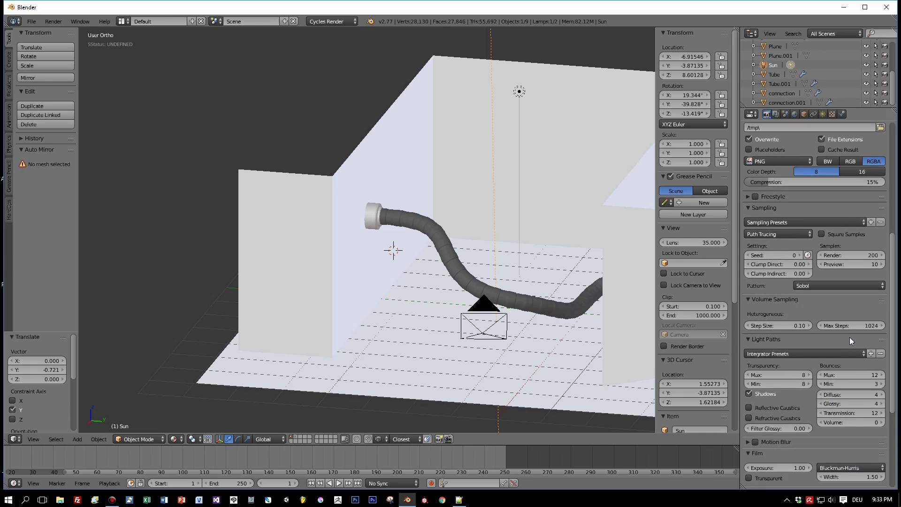
pyautogui.scroll(-2, 850, 337)
pyautogui.scroll(-2, 852, 325)
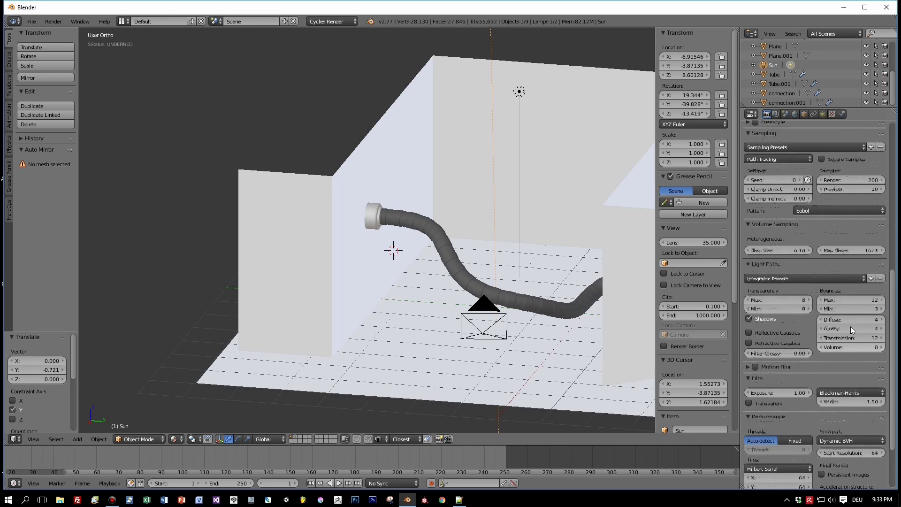
pyautogui.scroll(2, 851, 326)
pyautogui.click(872, 218)
pyautogui.press('Return')
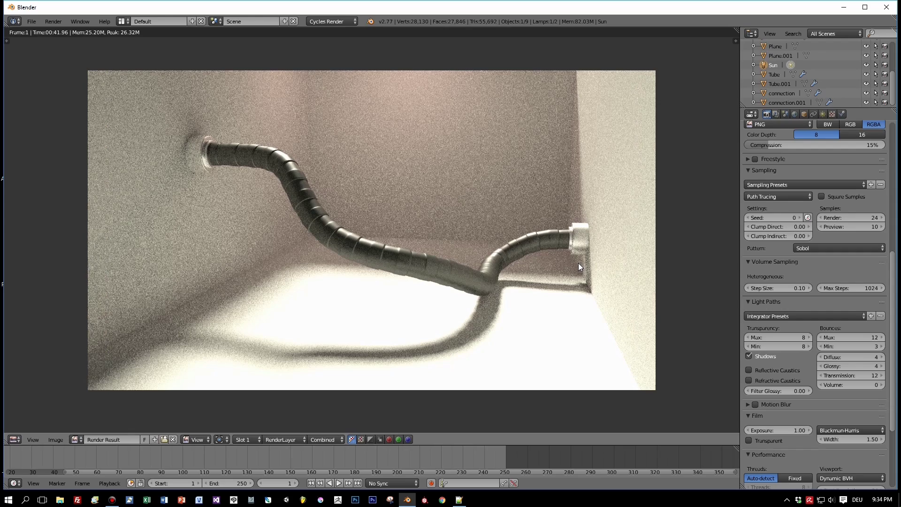
pyautogui.scroll(1, 573, 183)
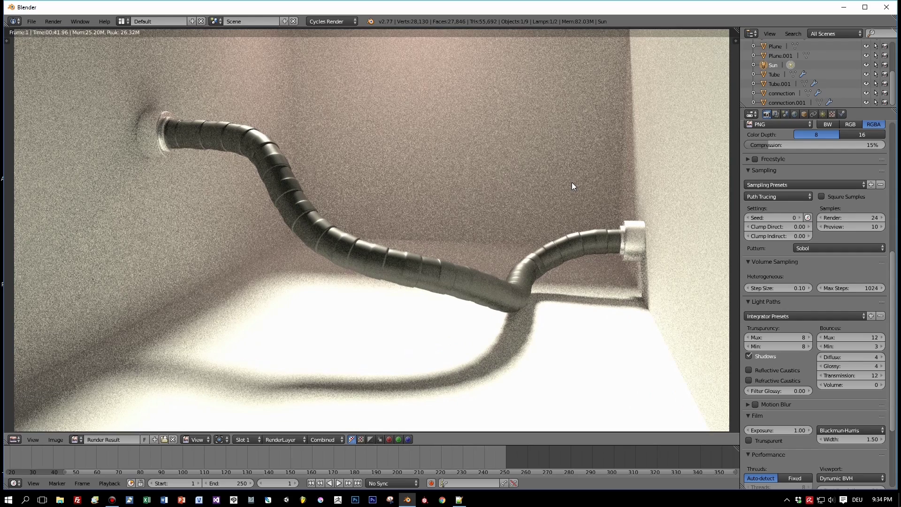
pyautogui.press('Escape')
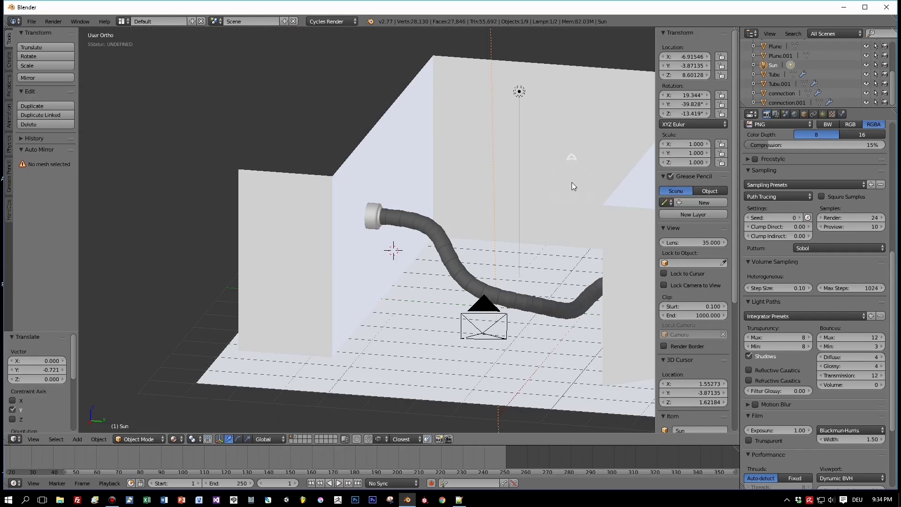
# Step: Set the Cycles render device to GPU Compute
pyautogui.scroll(-6, 864, 422)
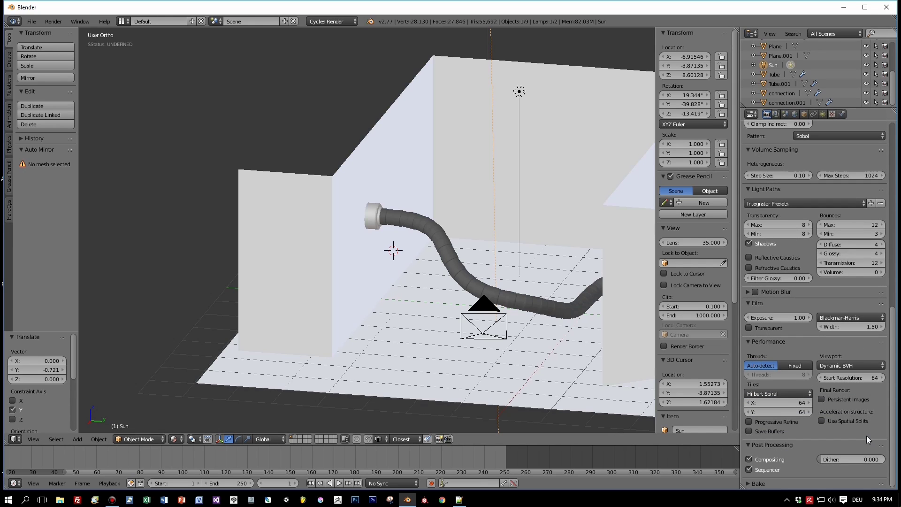
pyautogui.scroll(9, 865, 440)
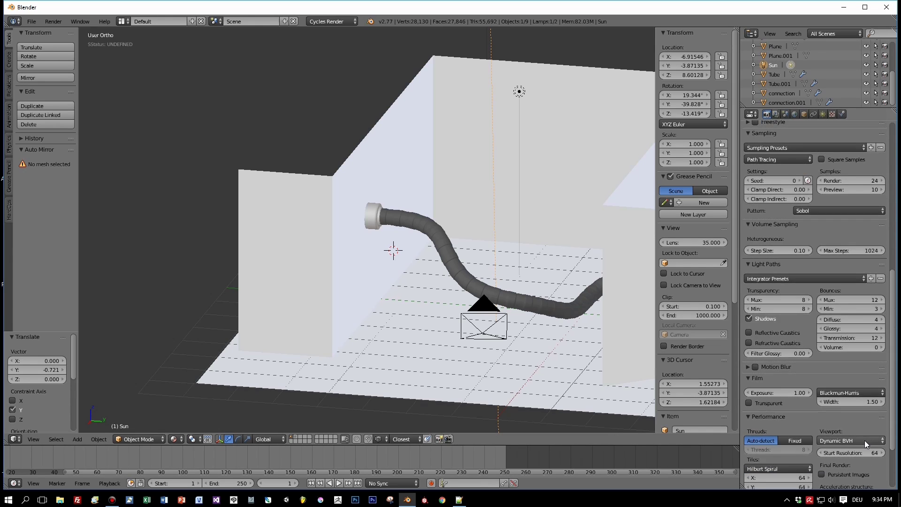
pyautogui.scroll(1, 893, 313)
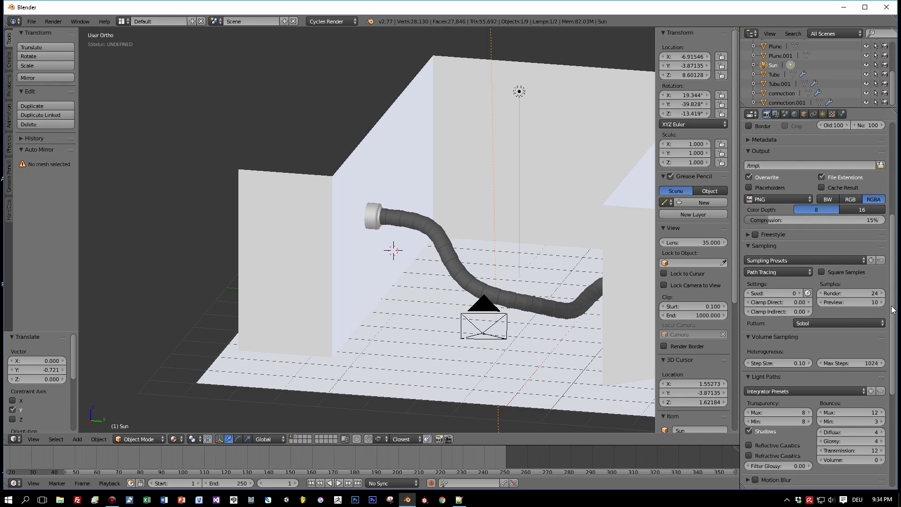
pyautogui.scroll(5, 890, 316)
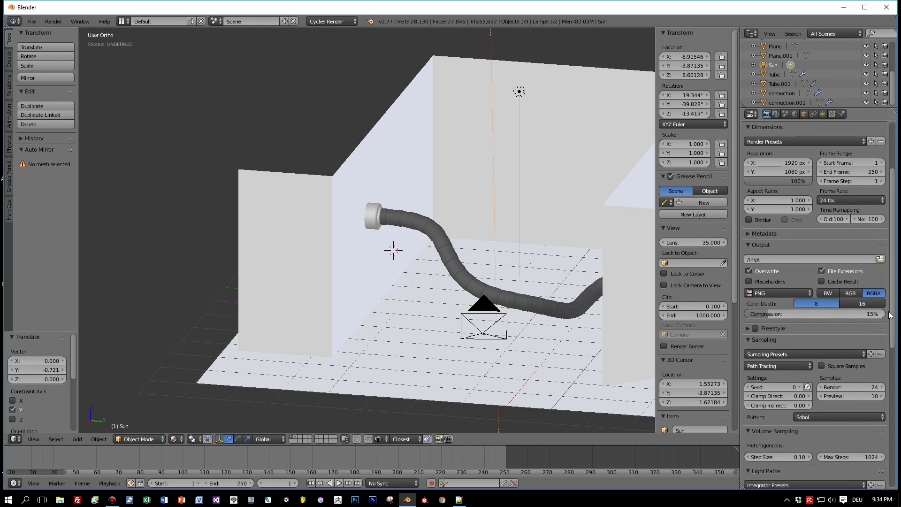
pyautogui.scroll(3, 891, 316)
pyautogui.scroll(-2, 890, 315)
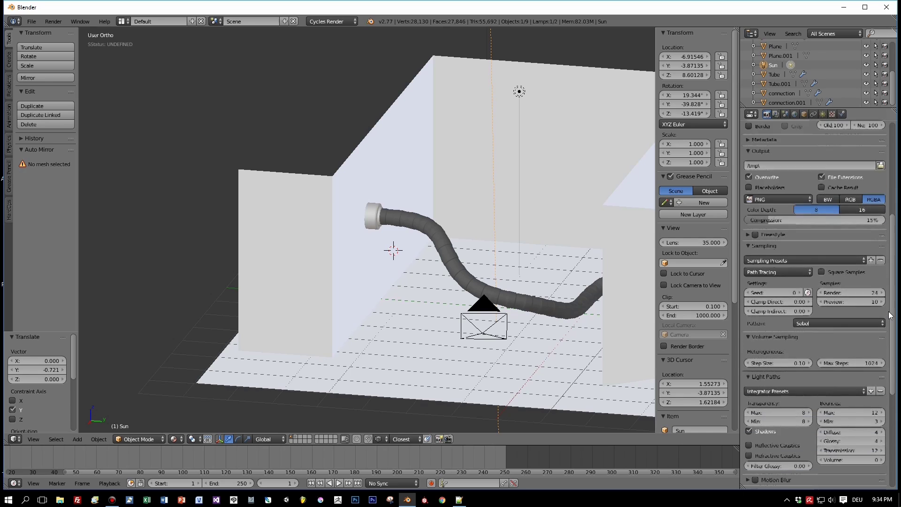
pyautogui.scroll(4, 891, 316)
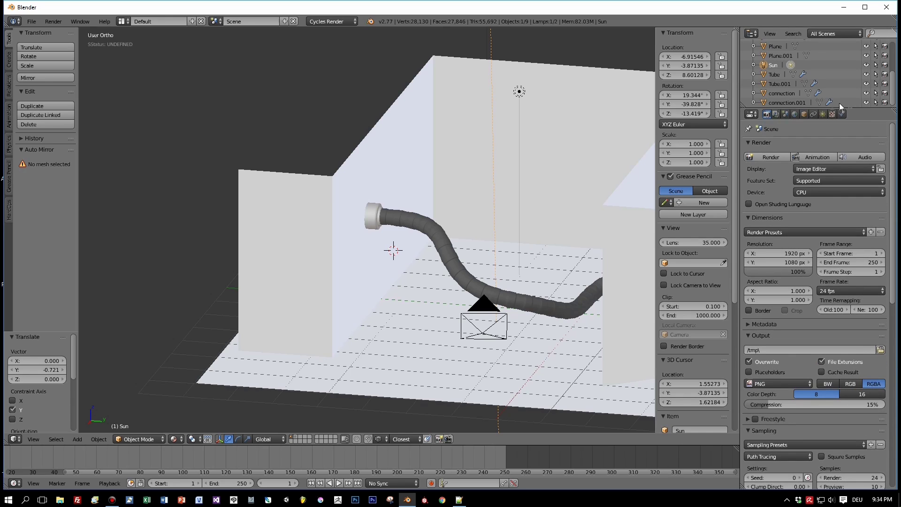
pyautogui.click(829, 190)
pyautogui.click(817, 172)
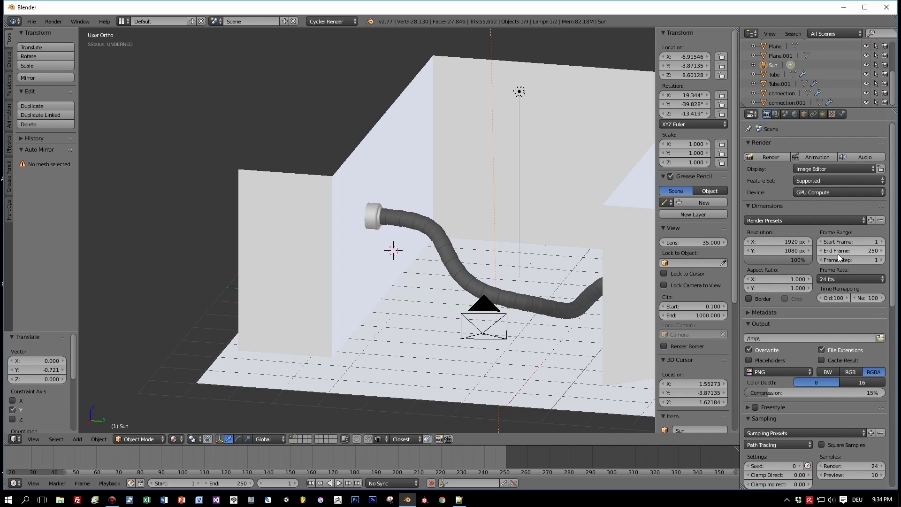
pyautogui.scroll(-6, 859, 348)
pyautogui.scroll(-10, 866, 368)
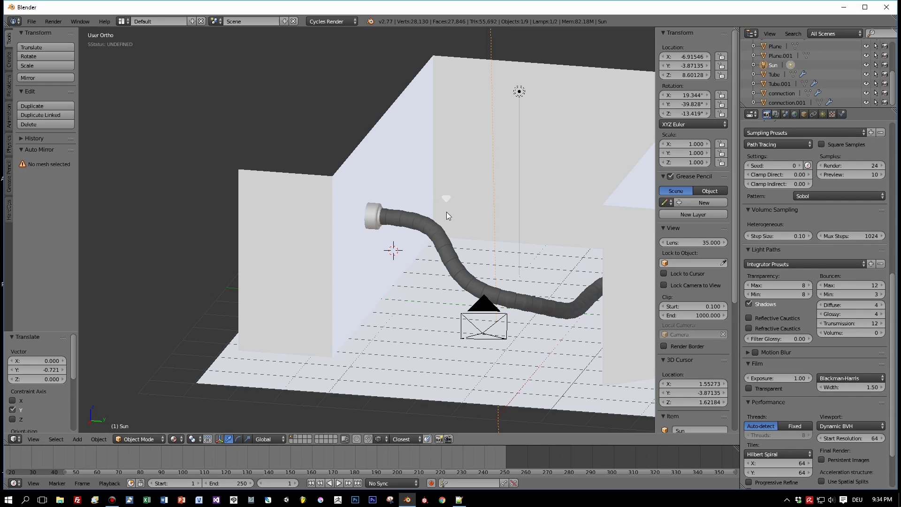
# Step: Run a test render with the GPU Compute device and return to the 3D view
pyautogui.press('F12')
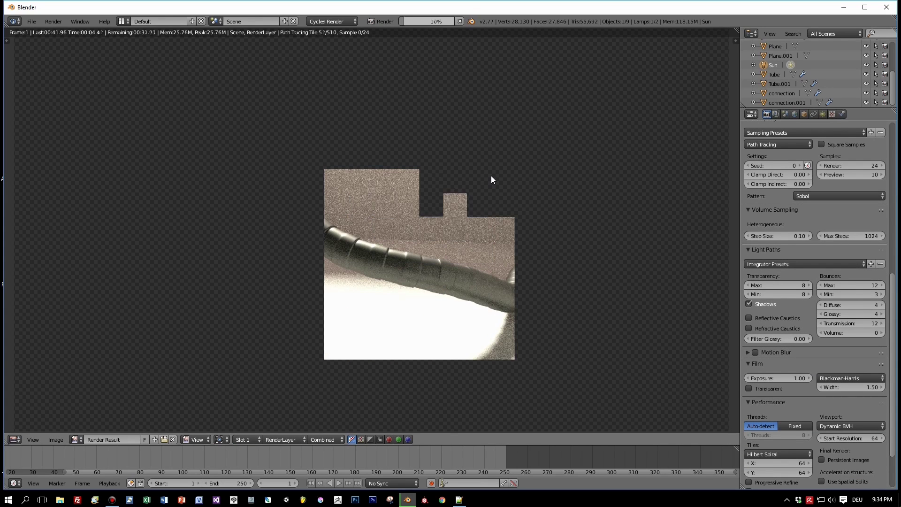
pyautogui.press('Escape')
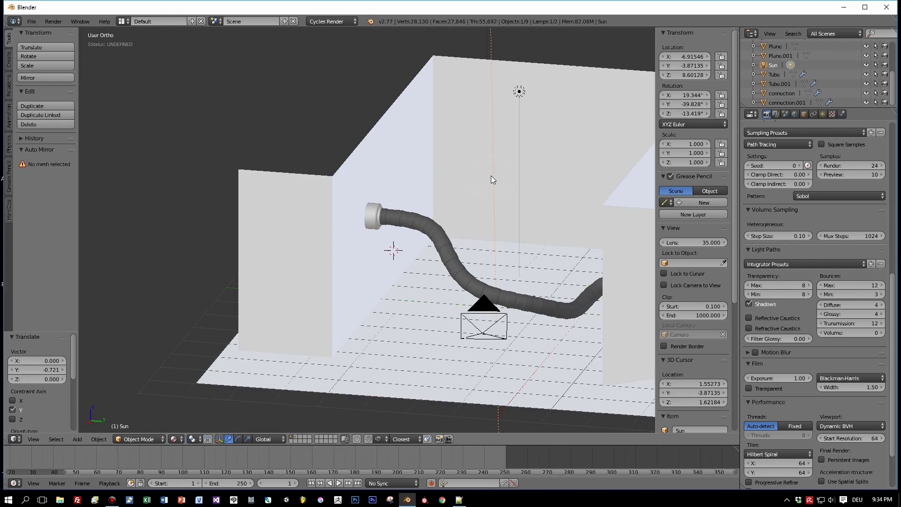
# Step: Set the Cycles render samples to 400 and start rendering the final image
pyautogui.scroll(2, 865, 344)
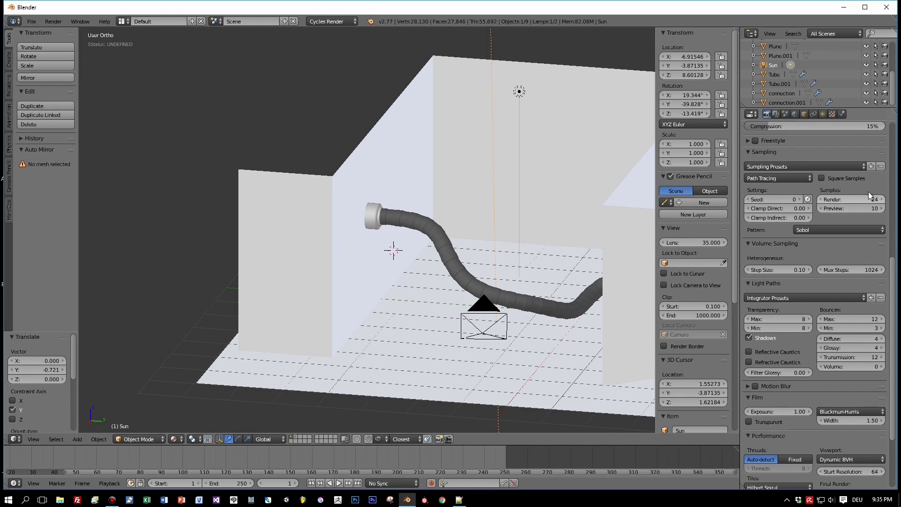
pyautogui.click(865, 196)
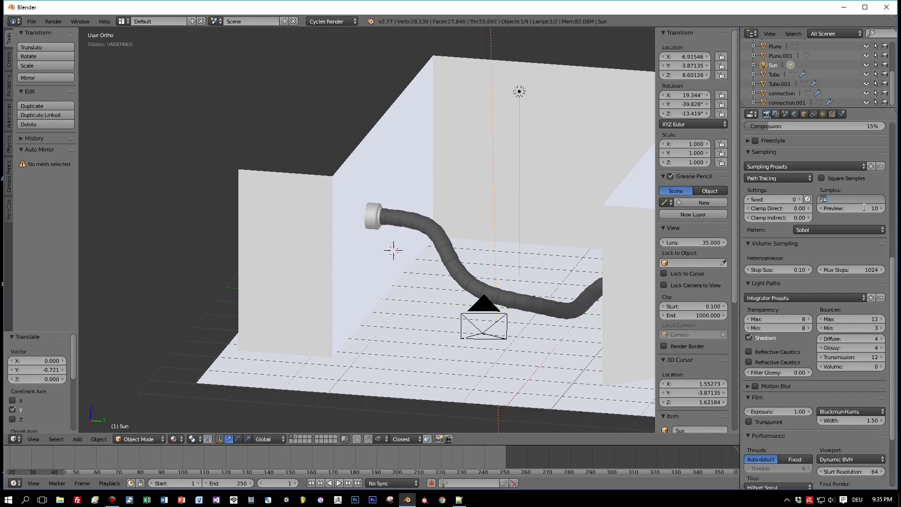
pyautogui.click(865, 208)
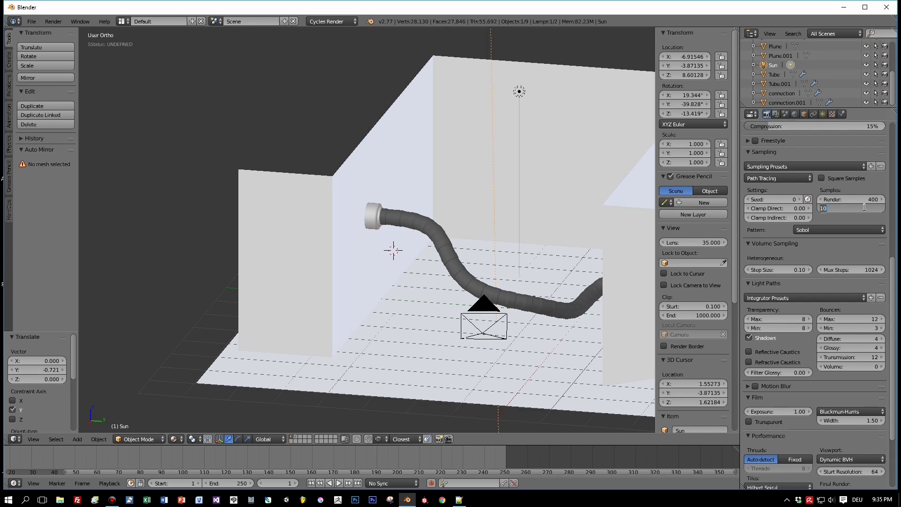
pyautogui.press('Return')
pyautogui.press('F12')
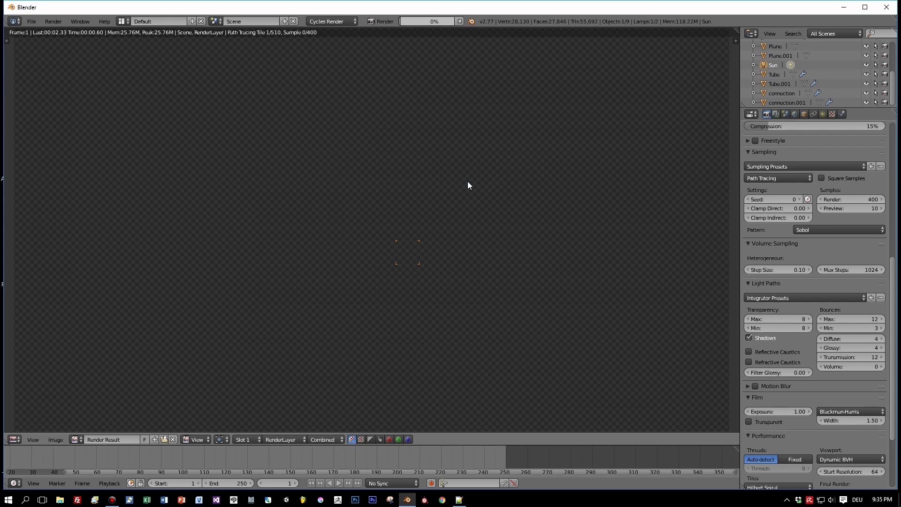